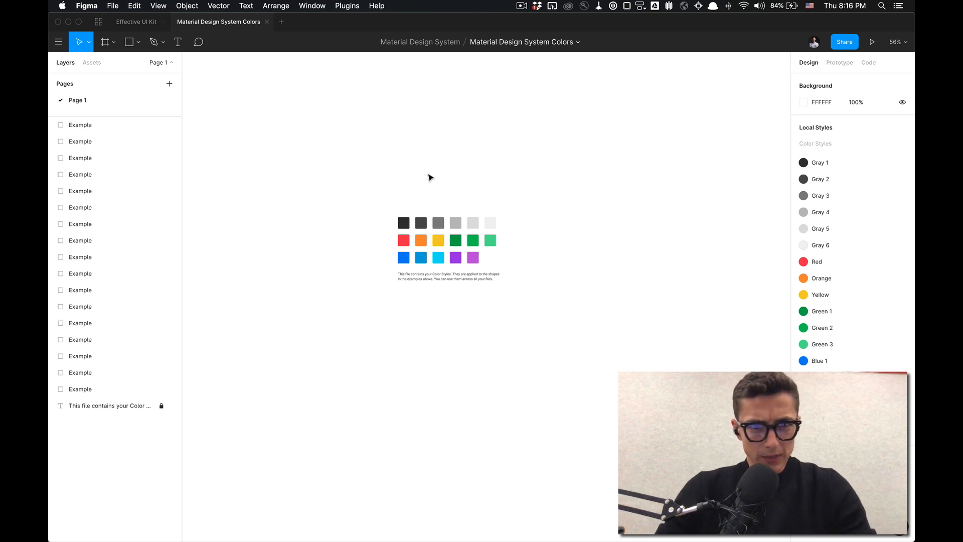
Switch to Chrome and bring up the Material Design color system page.
left_click_drag(358, 175, 585, 336)
left_click(585, 336)
key("super+Tab")
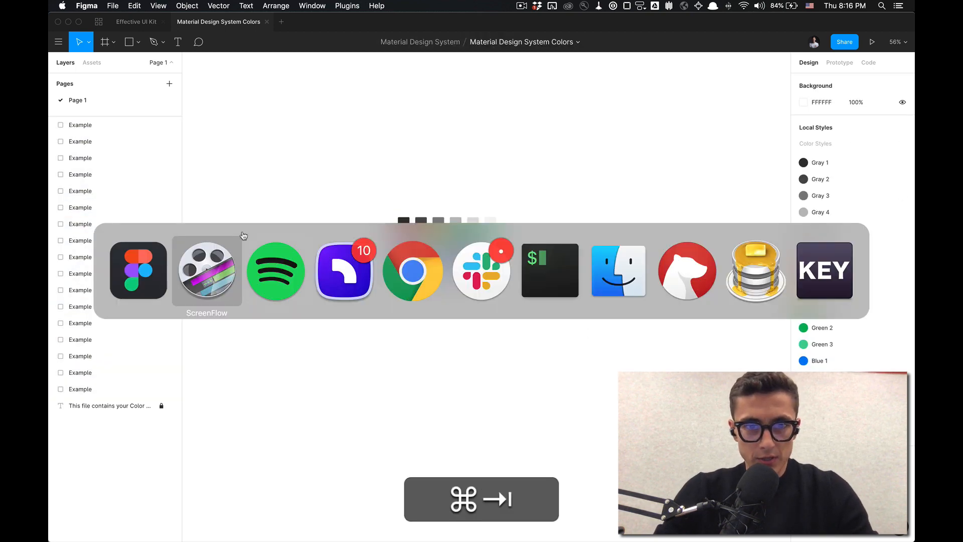
key("super+Tab")
key("super+Tab")
key("super+Tab")
left_click(386, 170)
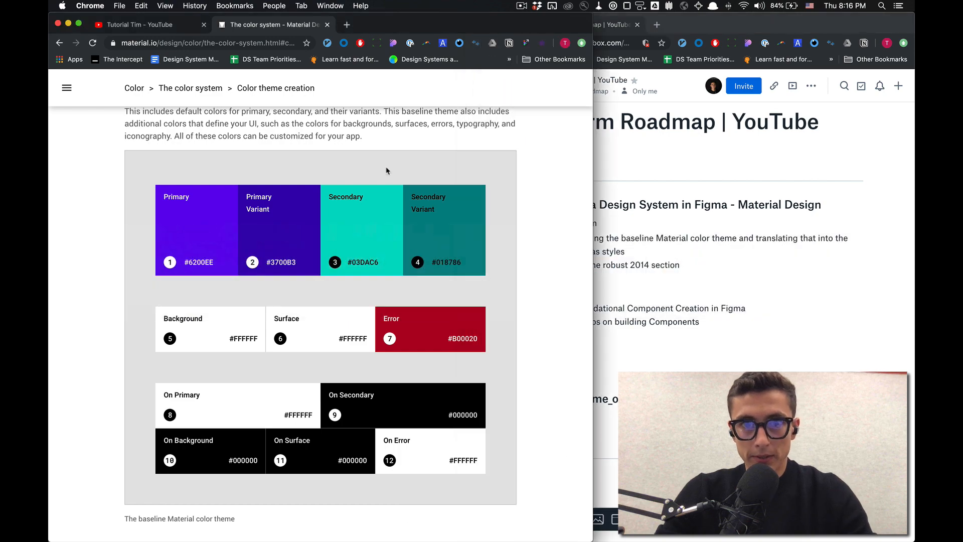
Minimize the roadmap browser window, enlarge the Material Design window to fill the screen, and view the baseline color theme.
left_click(687, 27)
key("super+m")
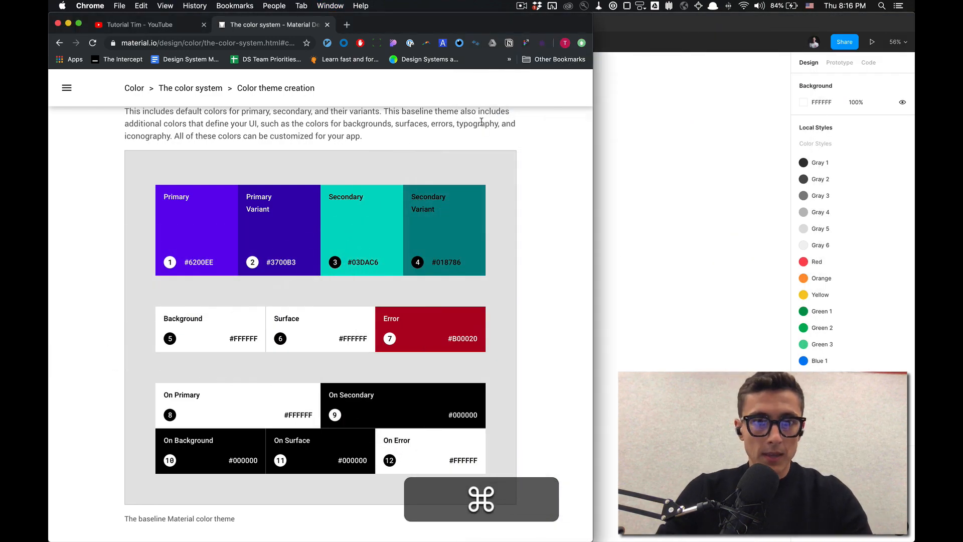
scroll(386, 145, "up", 1)
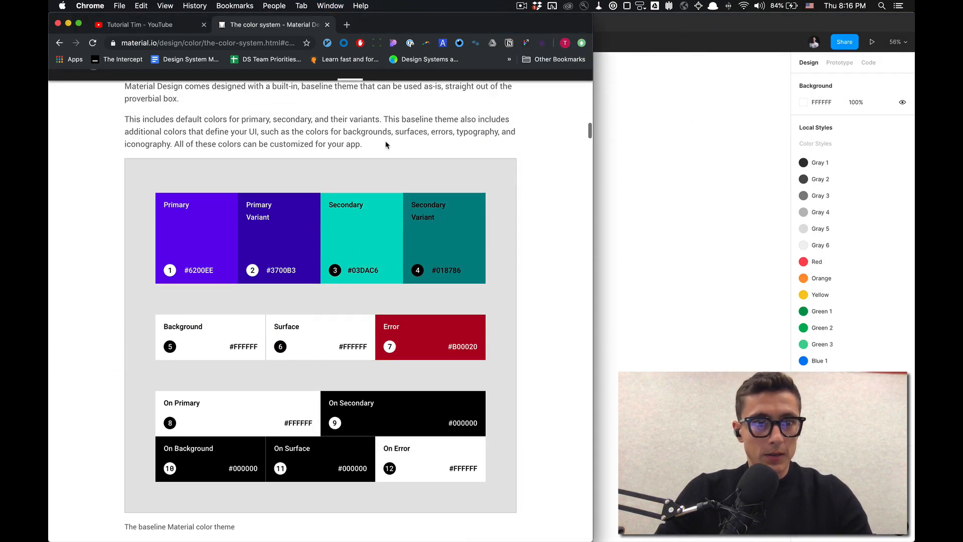
key("ctrl+alt+super+f")
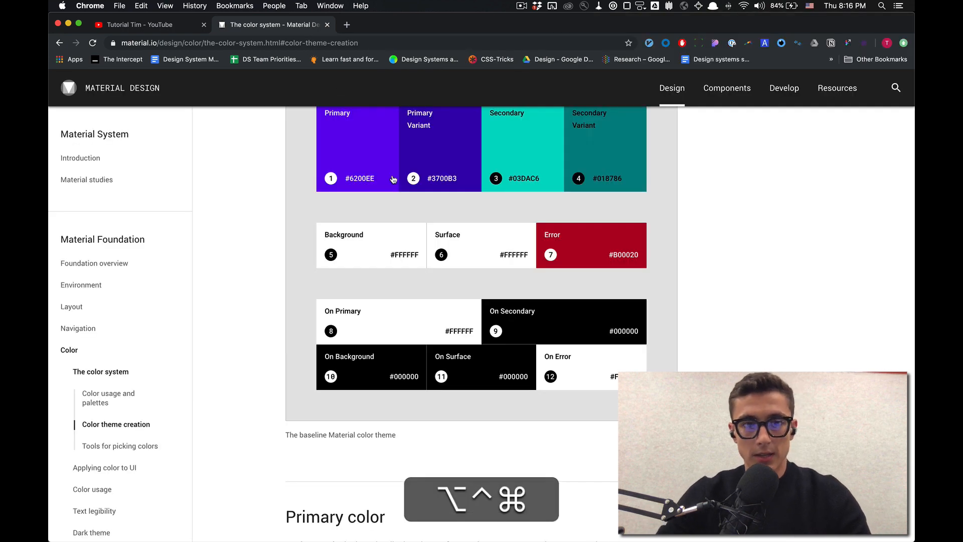
scroll(393, 179, "up", 3)
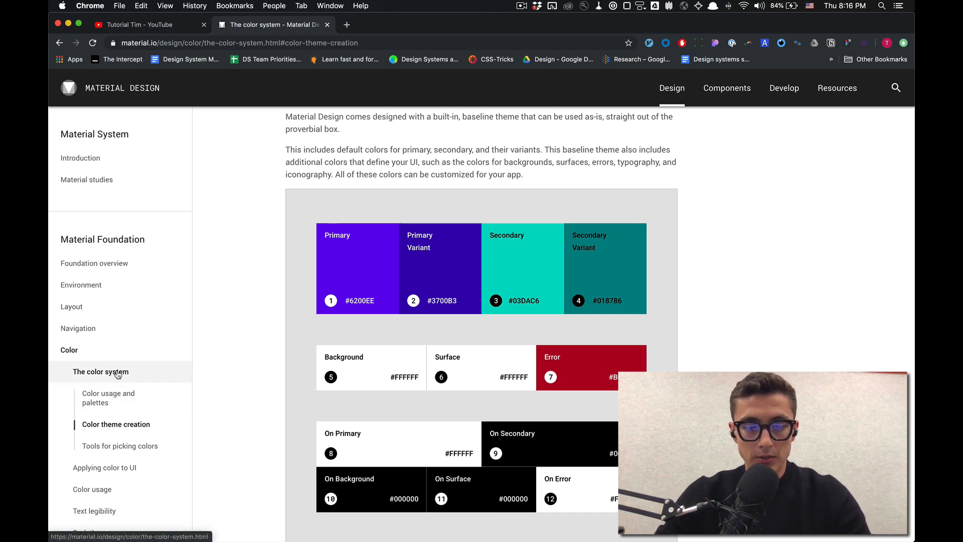
Switch back to Figma and select the Gray 1 color style among the local styles.
key("alt+Tab")
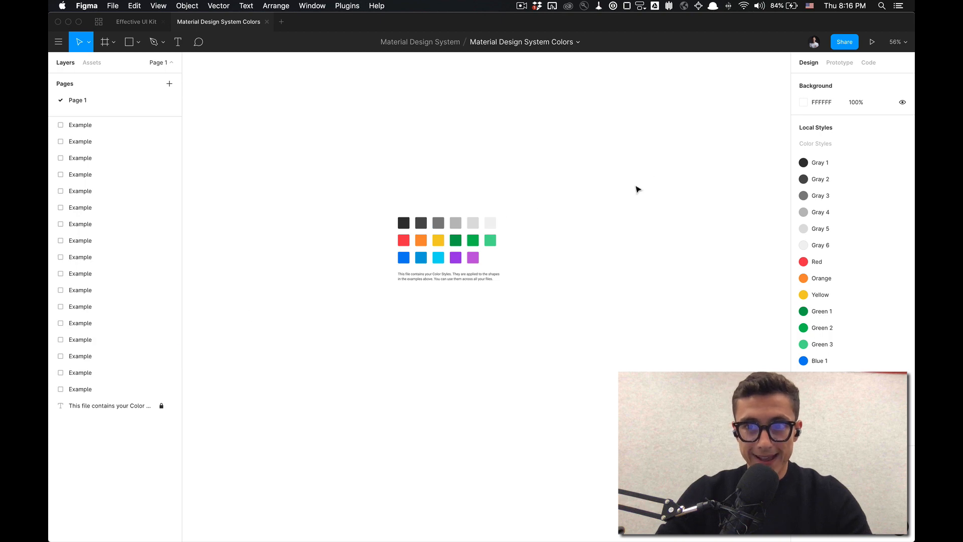
left_click(832, 165)
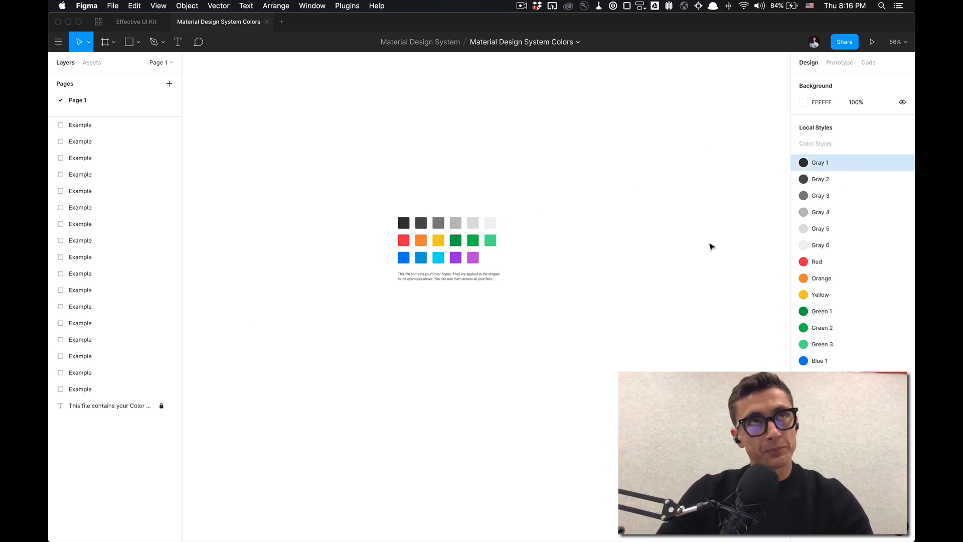
left_click_drag(603, 159, 346, 304)
left_click(344, 308)
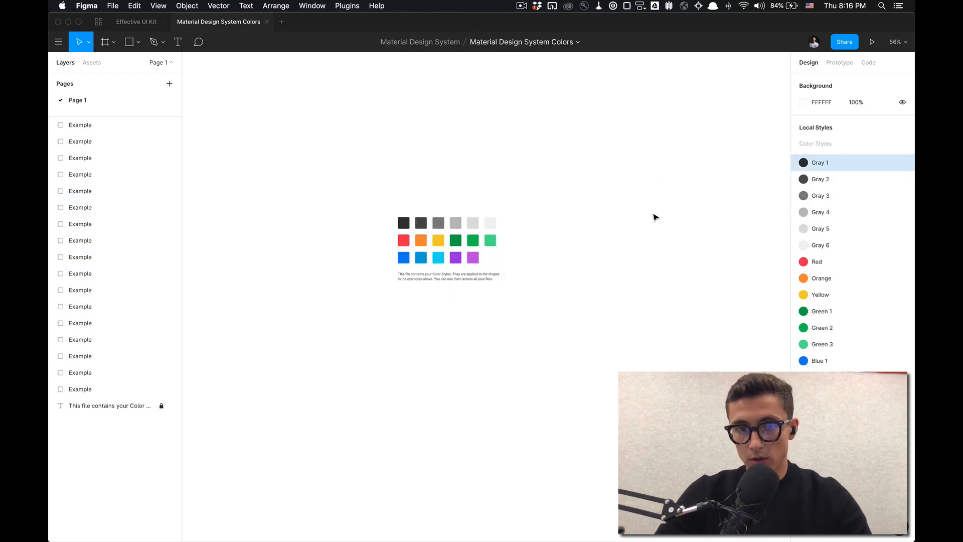
Draw a rectangle of about 242 × 210 beside the color swatches and display the color styles available for its fill.
key("r")
left_click_drag(681, 260, 612, 200)
left_click(885, 207)
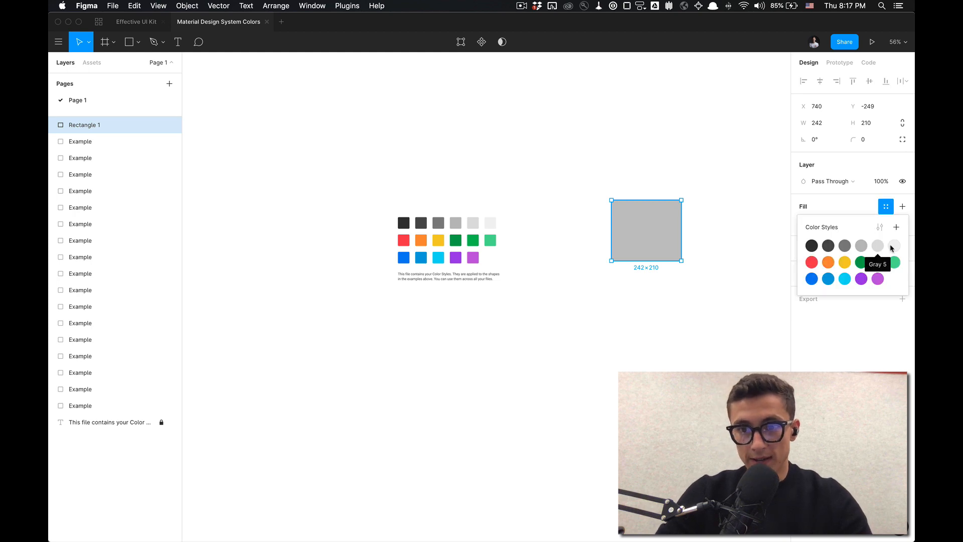
Check the current file's entry in the list of team libraries.
left_click(669, 156)
key("alt+super+o")
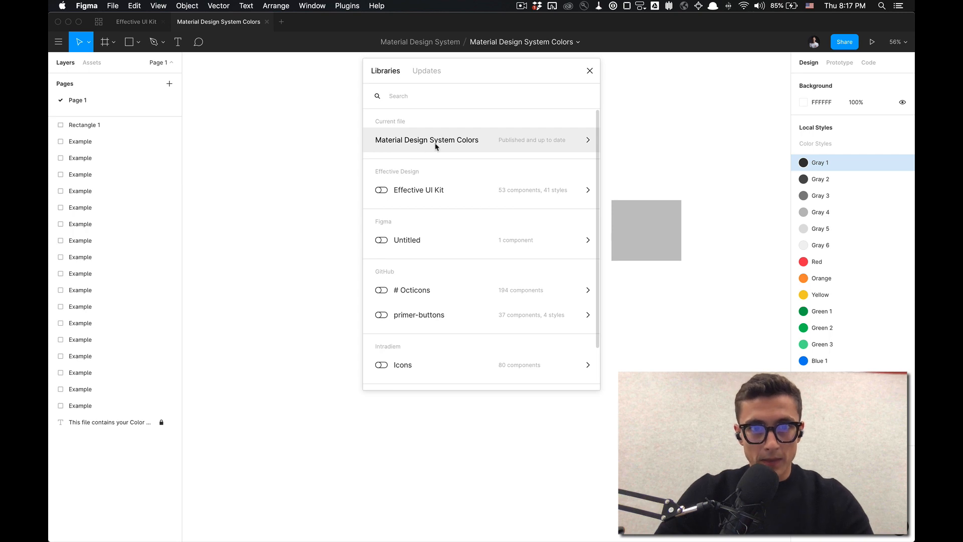
left_click(590, 70)
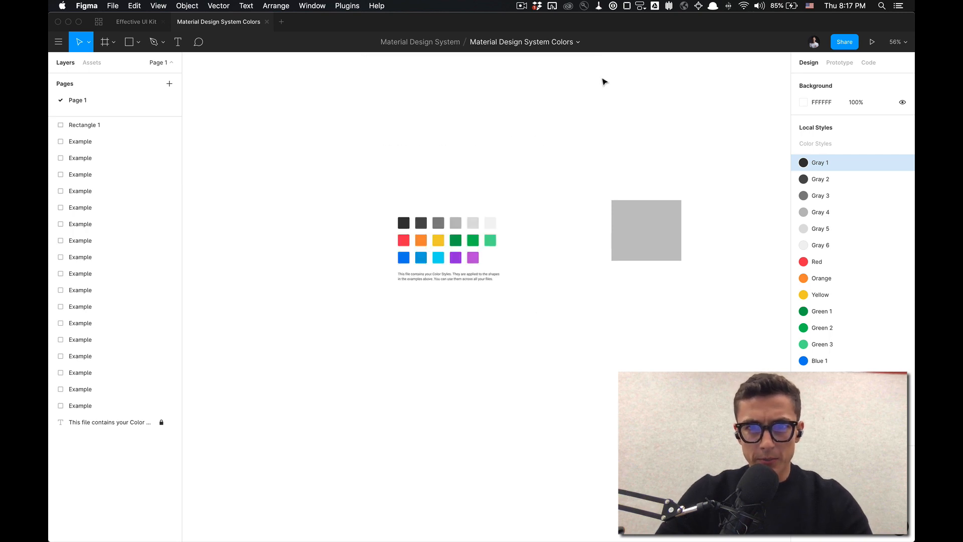
Rename the file as "Material Design".
double_click(557, 44)
key("Right")
key("alt+shift+Left")
key("alt+shift+Left")
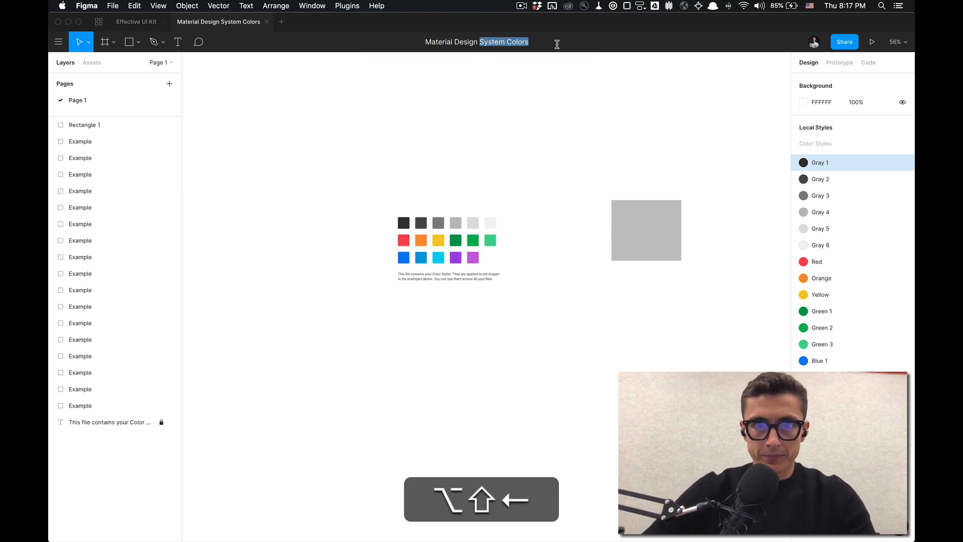
key("BackSpace")
key("shift+BackSpace")
key("shift+Return")
key("Return")
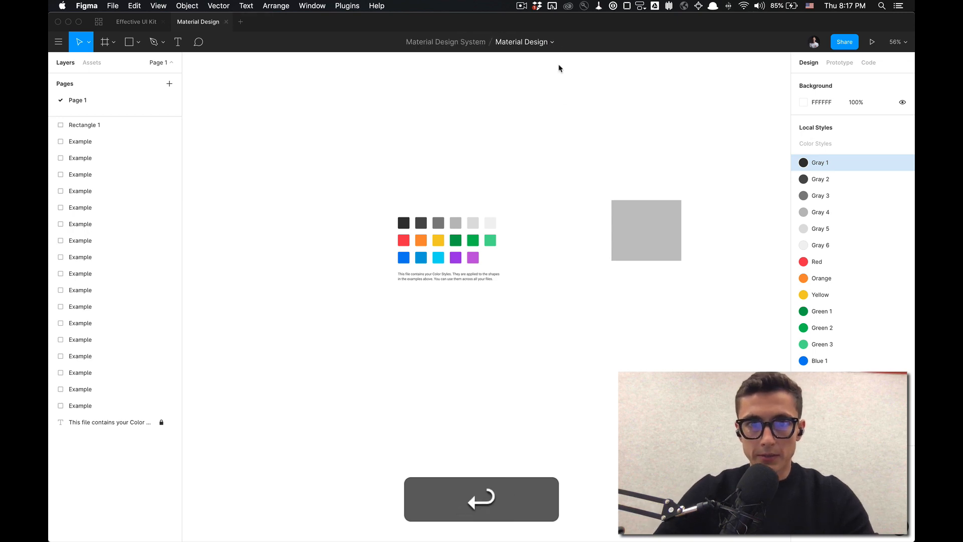
View the color styles offered for the gray rectangle's fill.
left_click(636, 216)
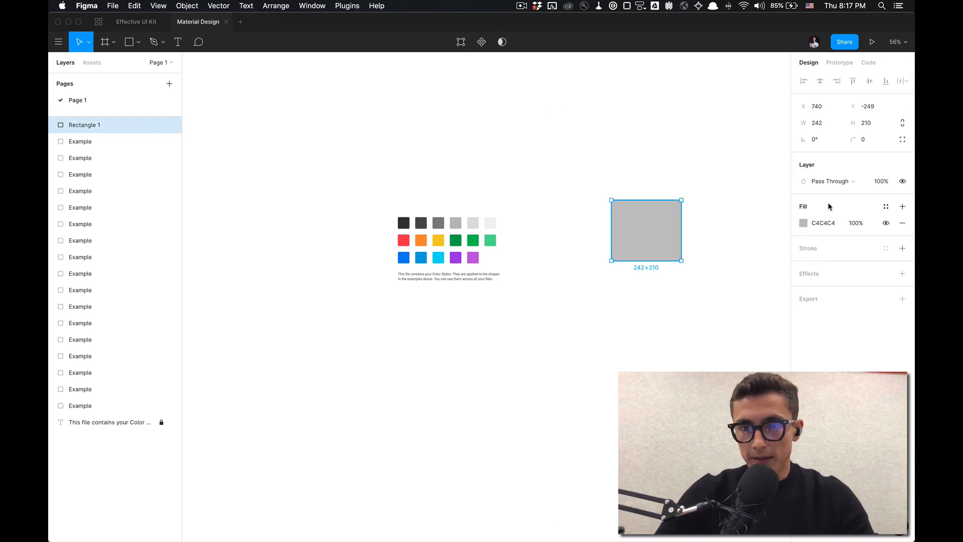
left_click(886, 206)
left_click(681, 165)
Review the Material Design file's published styles in the libraries, and open the Gray 1 color style for editing.
key("alt+super+o")
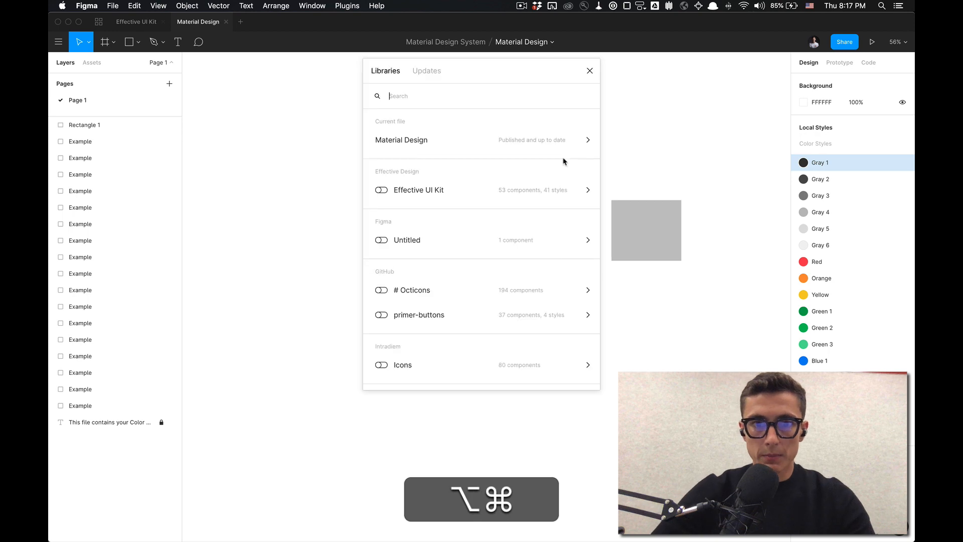
left_click(525, 140)
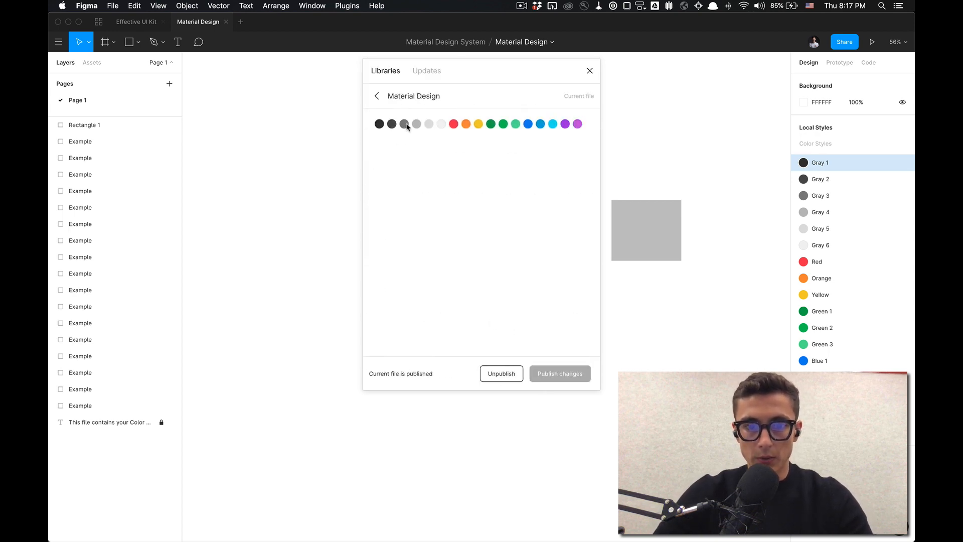
left_click(589, 71)
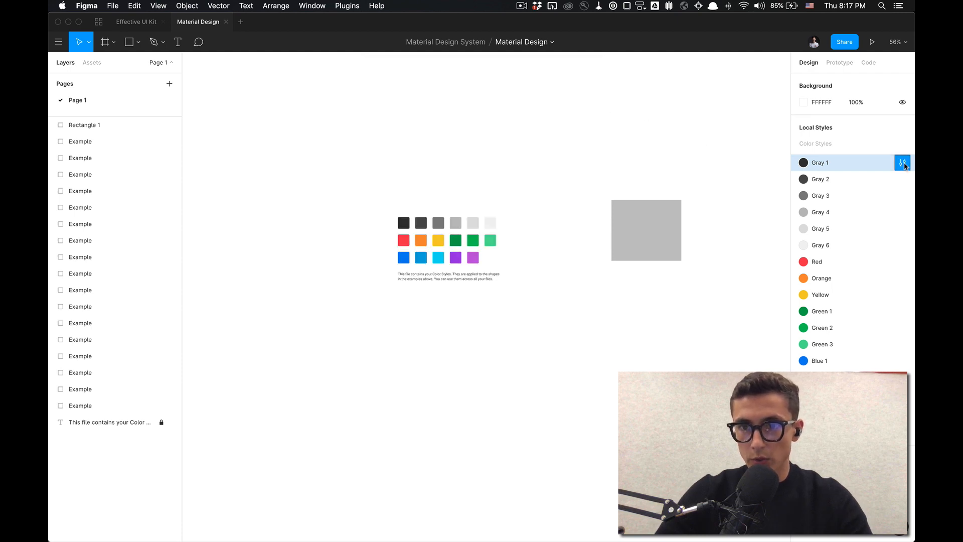
left_click(903, 162)
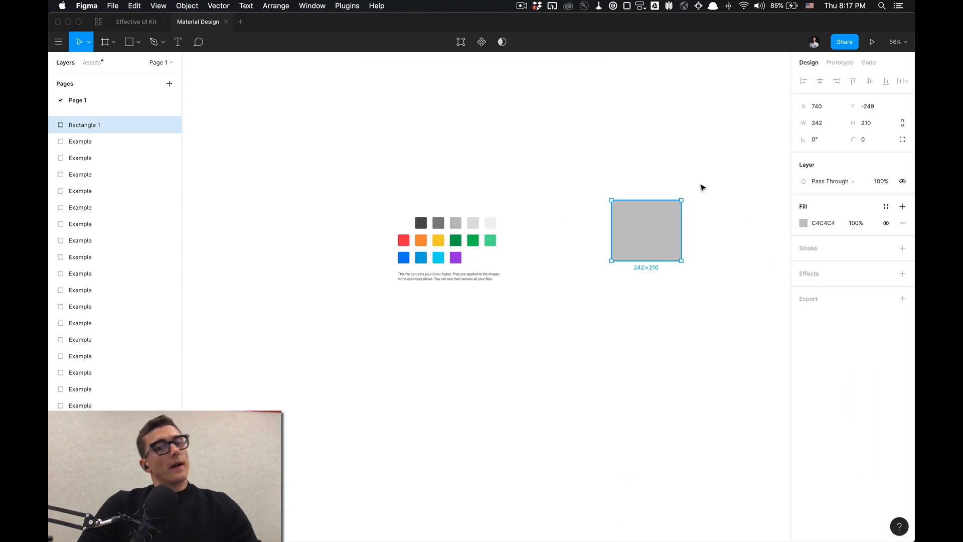
Open the new color style dialog for the gray rectangle's fill and leave it without creating a style.
left_click(654, 165)
left_click(649, 209)
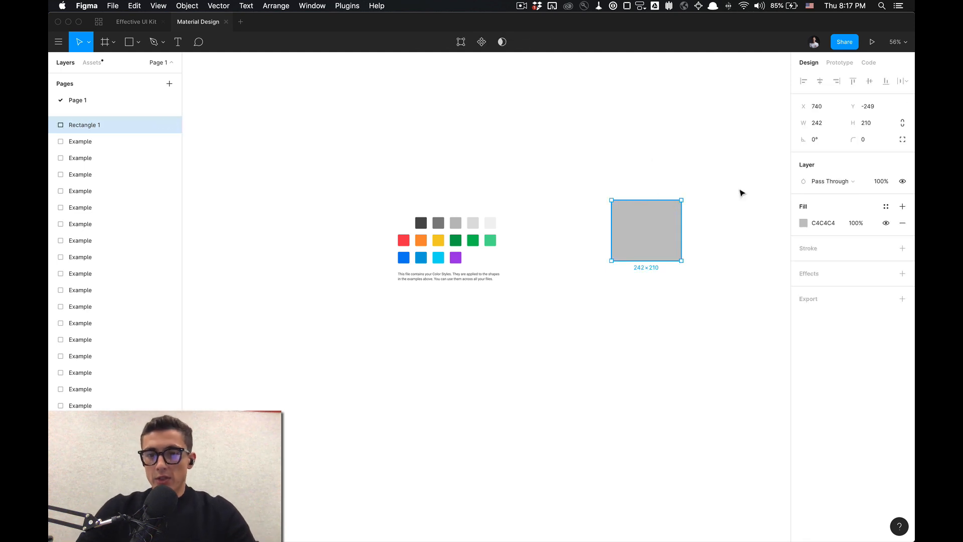
left_click(886, 206)
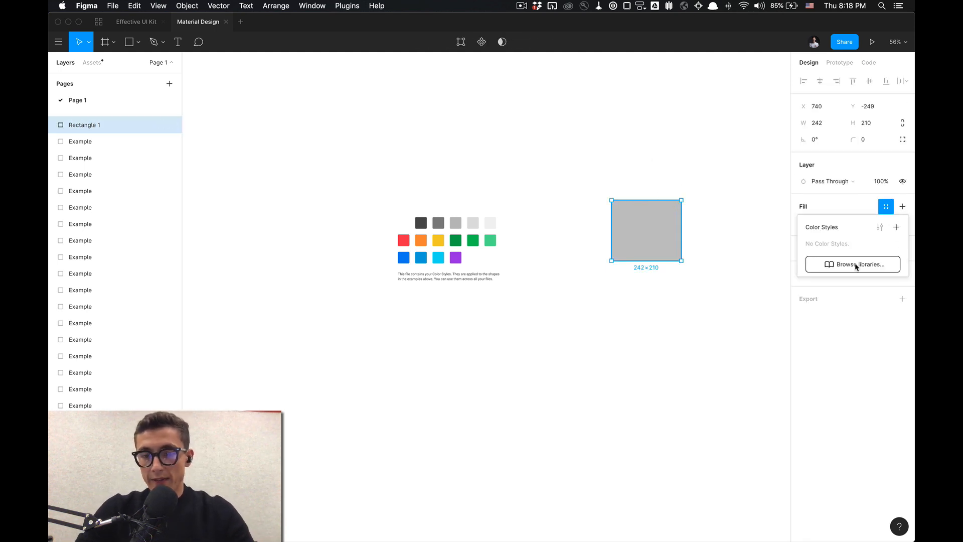
left_click(897, 227)
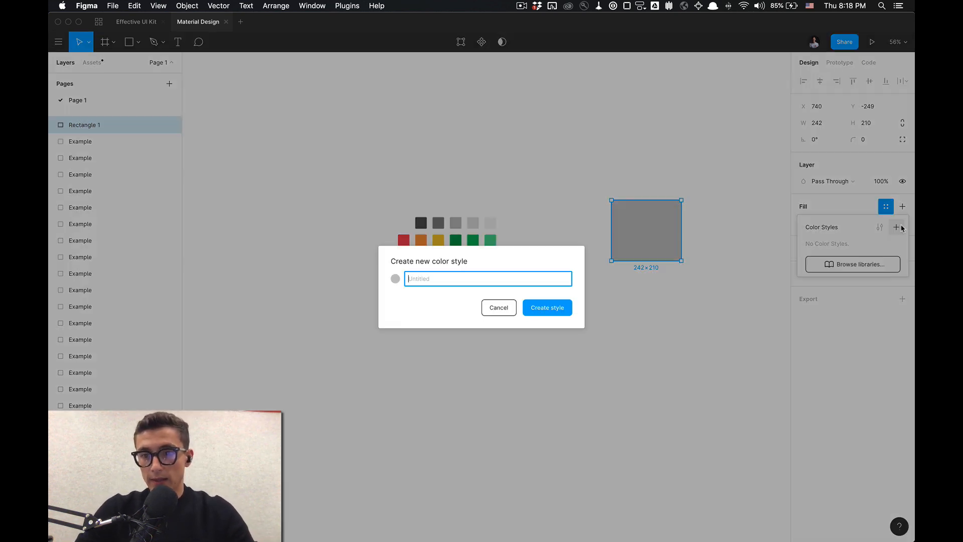
left_click(515, 224)
left_click(560, 220)
left_click_drag(609, 172, 644, 215)
left_click(572, 166)
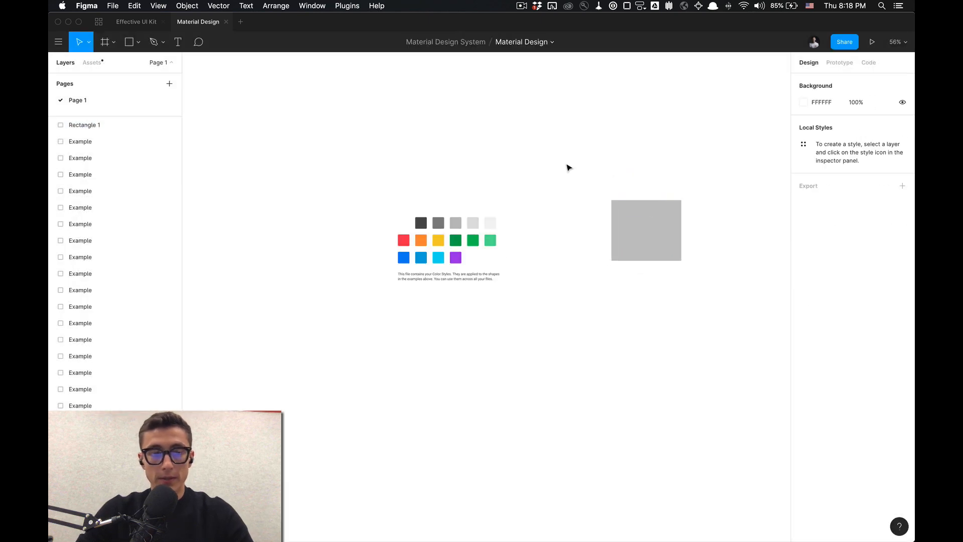
Switch to Chrome and examine the baseline Material color theme section.
key("super+Tab")
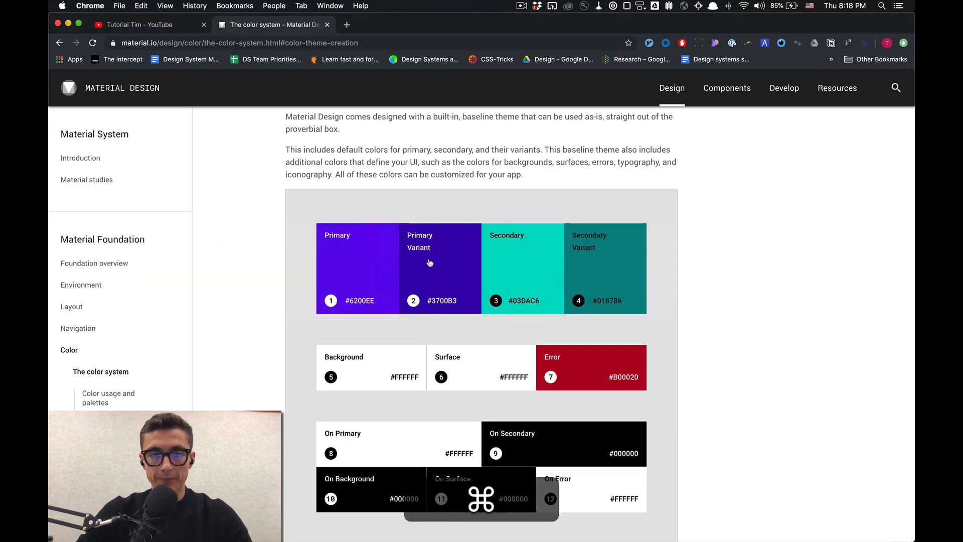
scroll(728, 224, "up", 2)
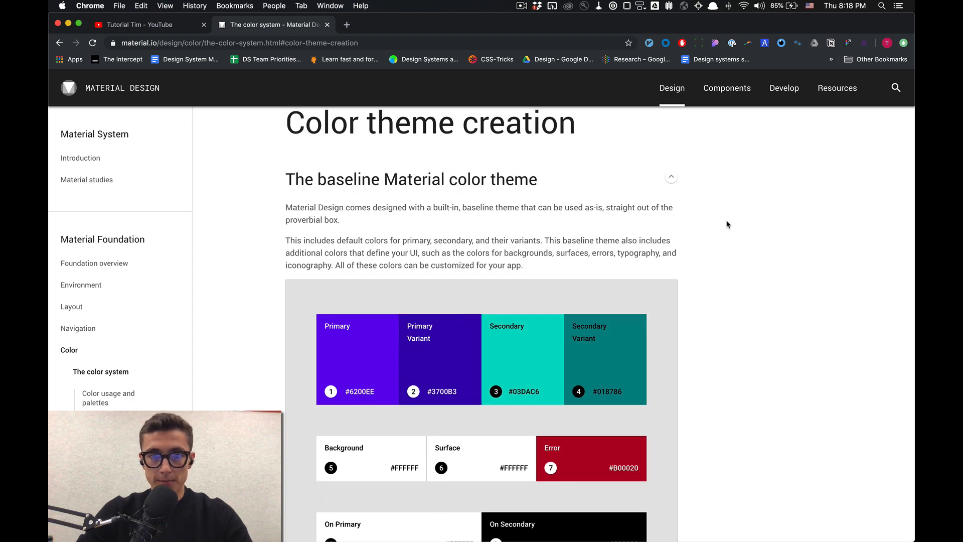
scroll(736, 267, "down", 5)
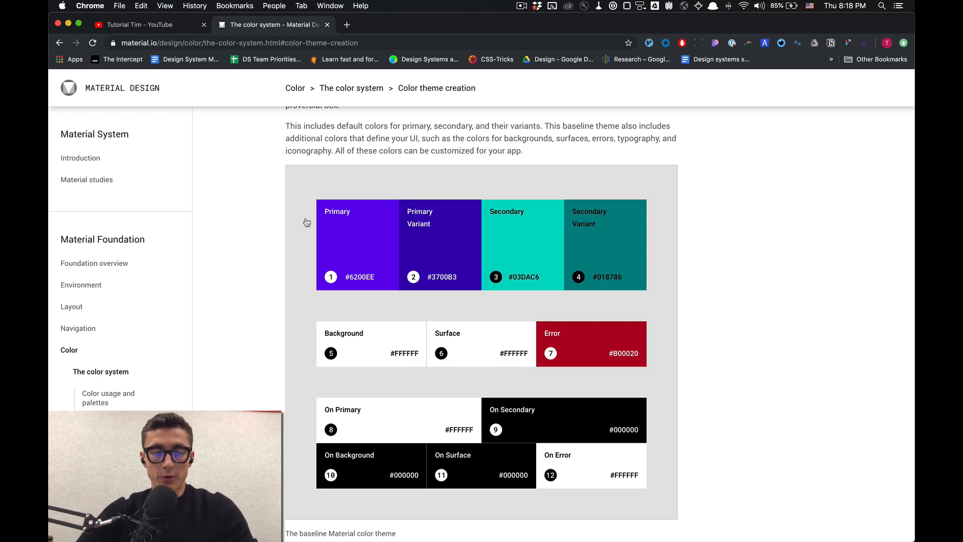
Capture a screenshot of the whole baseline color palette, from the Primary swatch to On Error, to the clipboard.
key("ctrl+shift+super")
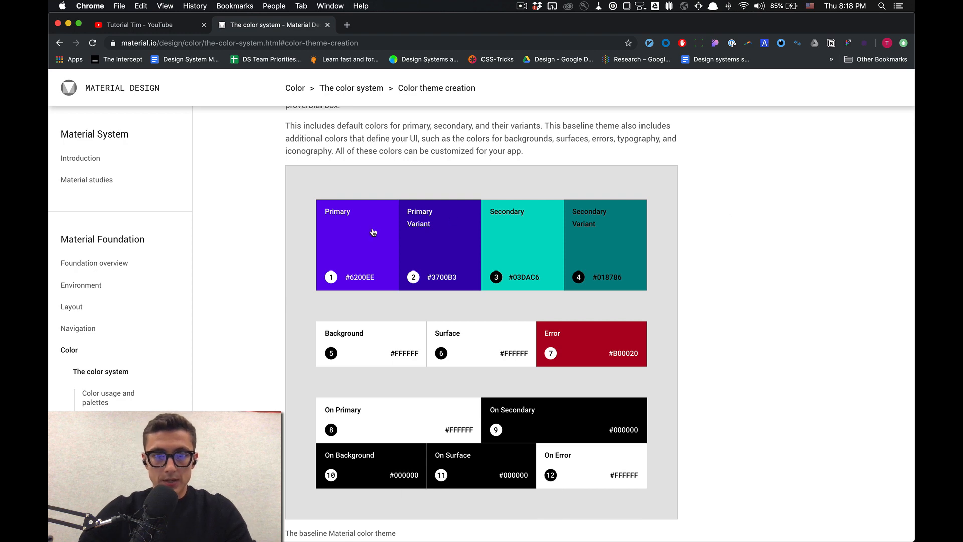
key("ctrl+shift")
key("ctrl+shift+super+4")
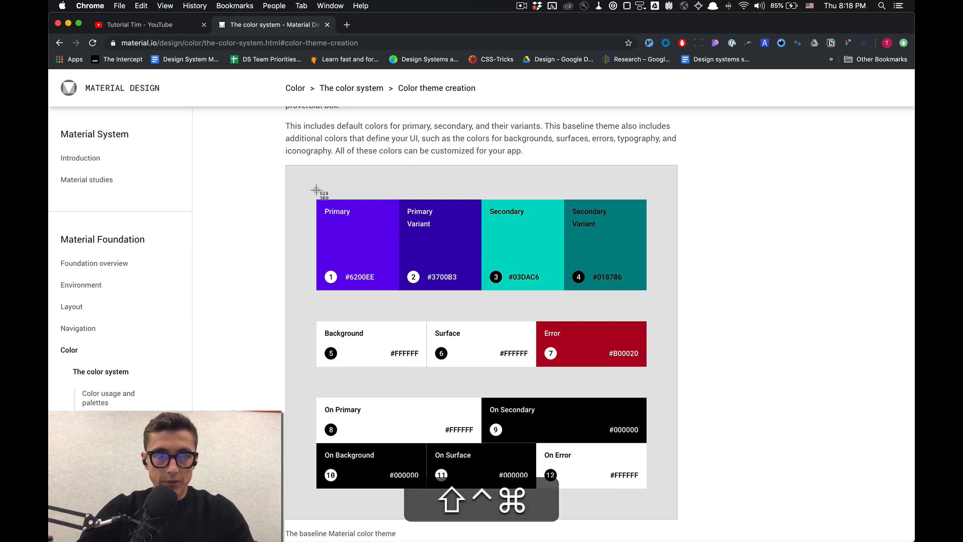
left_click_drag(306, 190, 657, 501)
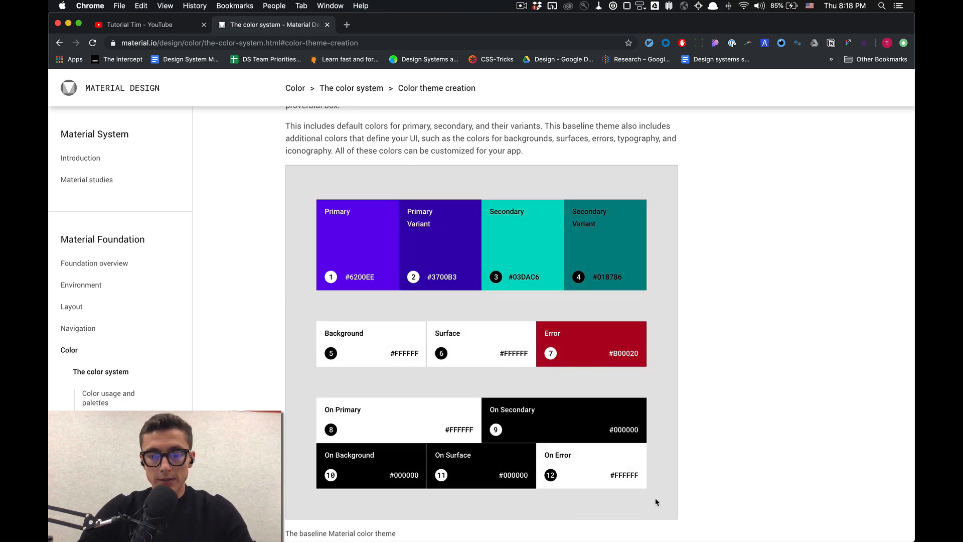
Switch back to the Material Design file in Figma.
key("alt")
key("alt+Tab")
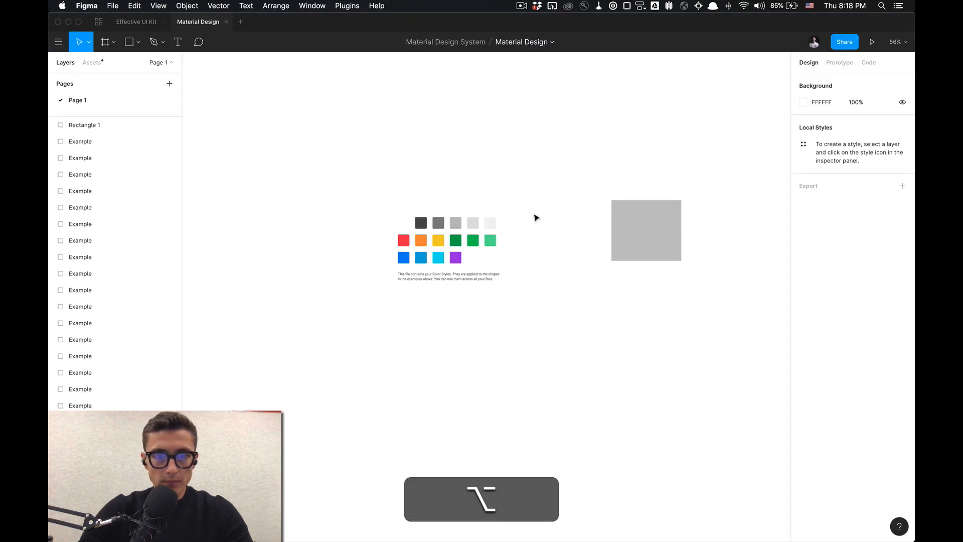
scroll(531, 196, "down", 2)
left_click_drag(529, 195, 504, 196)
key("super+Tab")
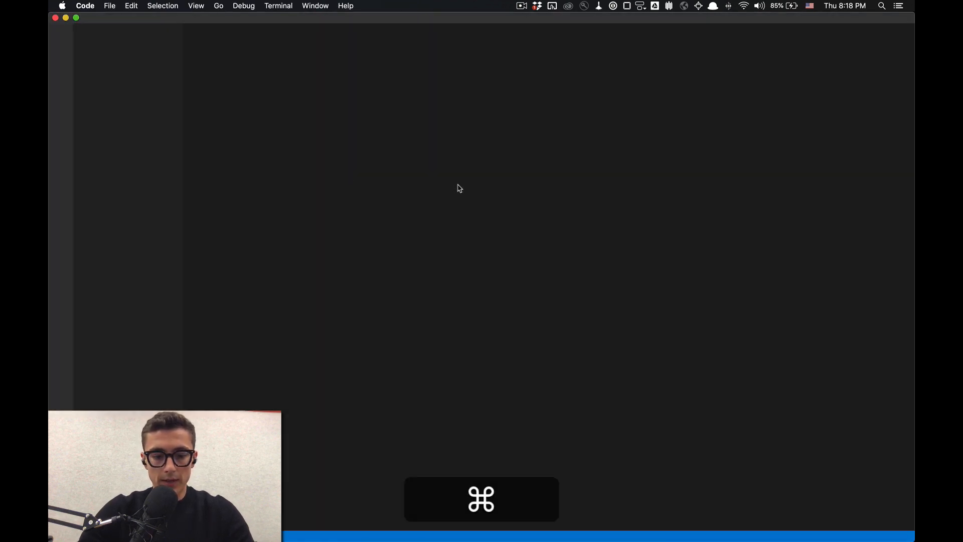
key("super+Tab")
Clear the canvas by deleting all Example swatches, the locked description text and the gray rectangle.
left_click_drag(350, 167, 485, 312)
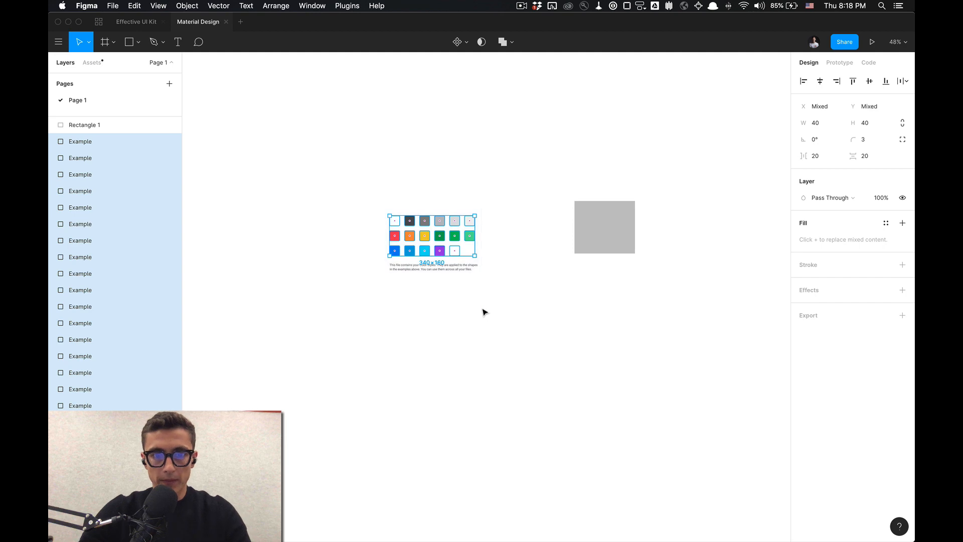
key("BackSpace")
left_click(145, 142)
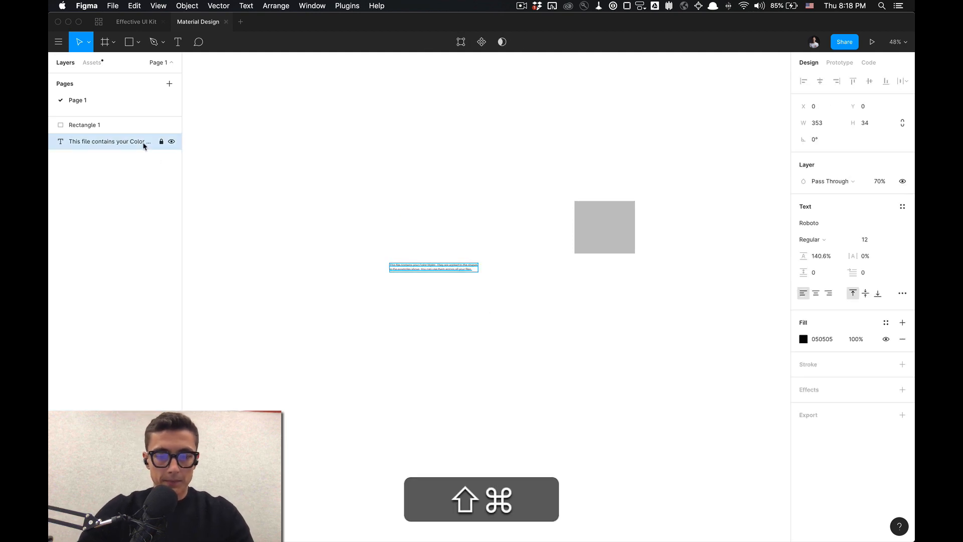
key("shift+super+BackSpace")
left_click(609, 224)
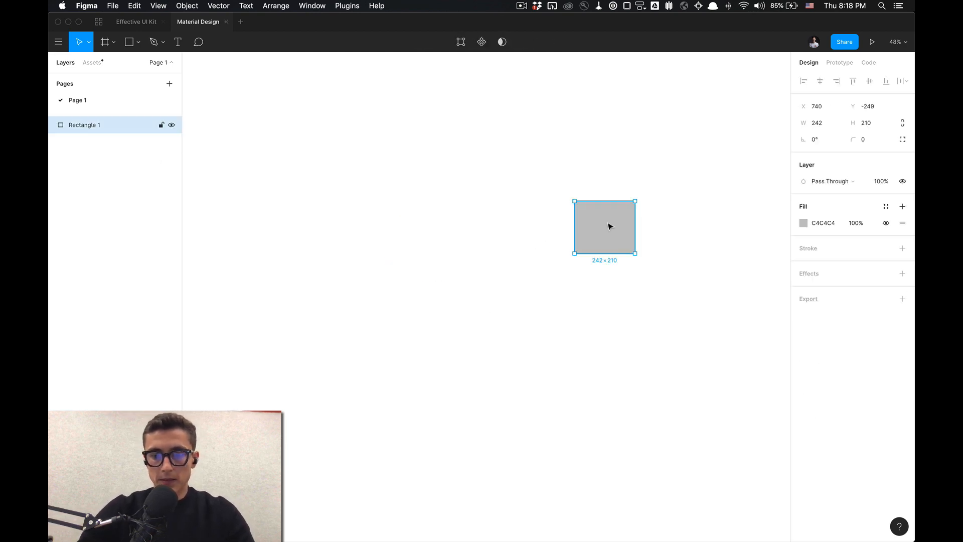
key("BackSpace")
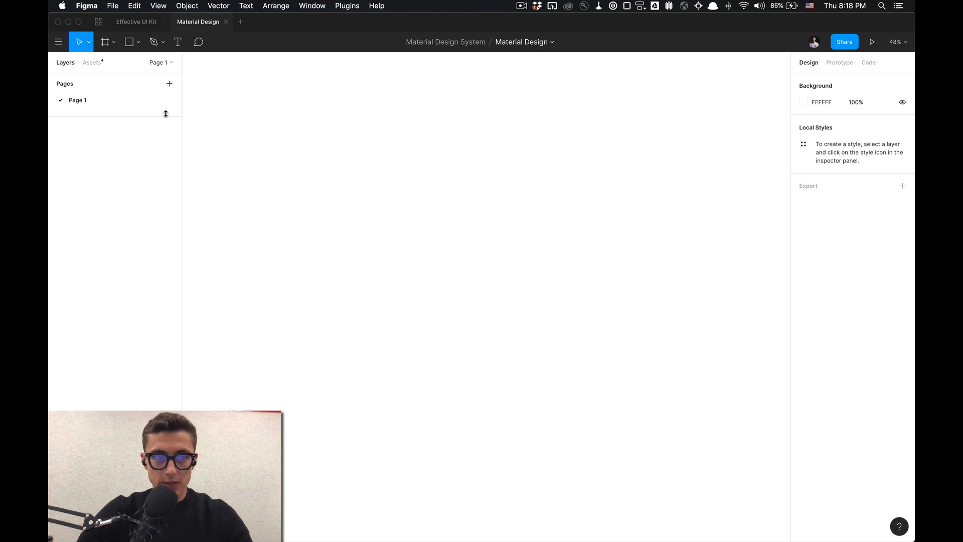
Enlarge the page list area and rename Page 1 as Primitives.
left_click_drag(165, 118, 161, 157)
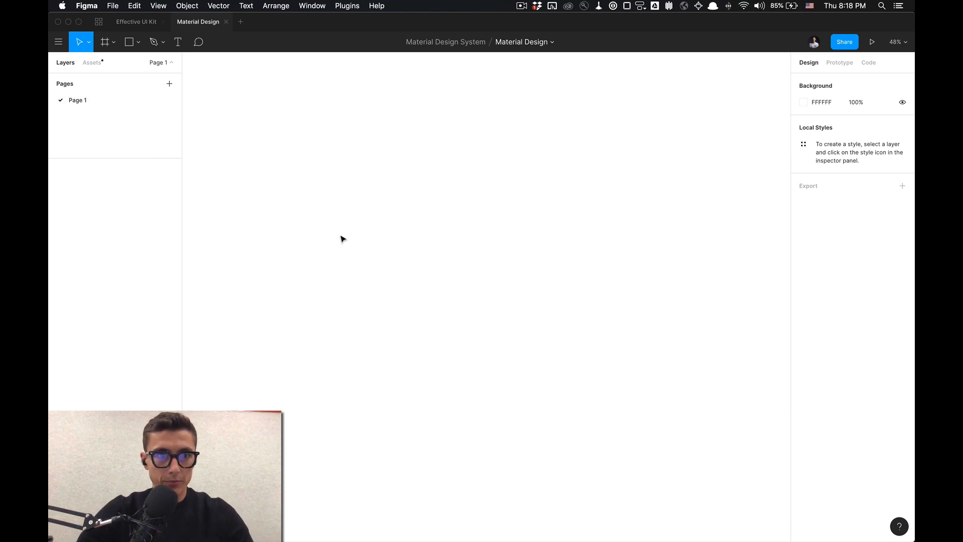
double_click(91, 104)
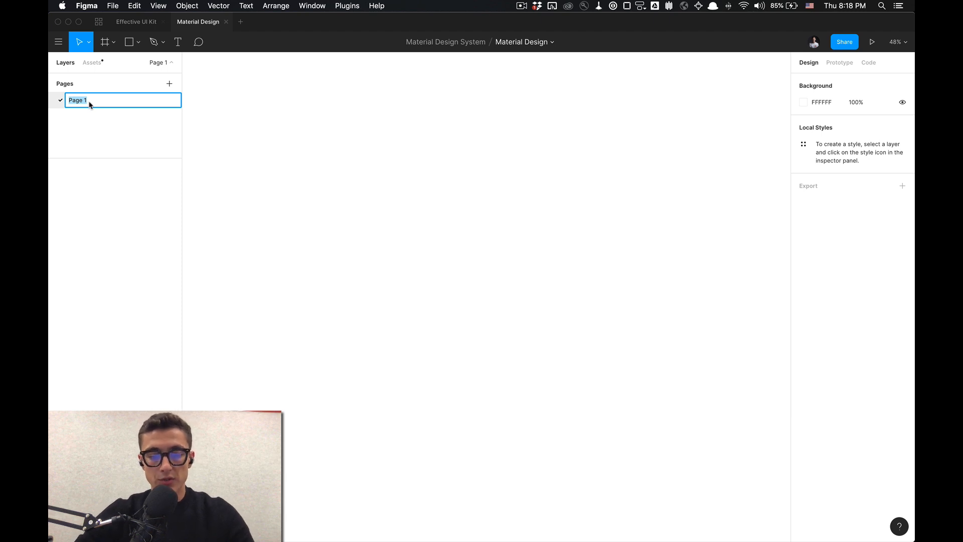
type("Primitives")
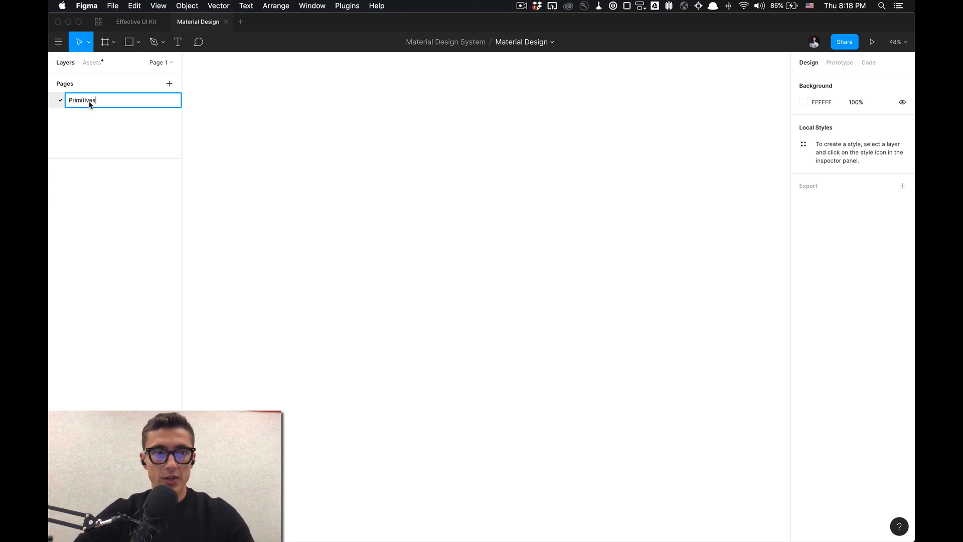
type("]")
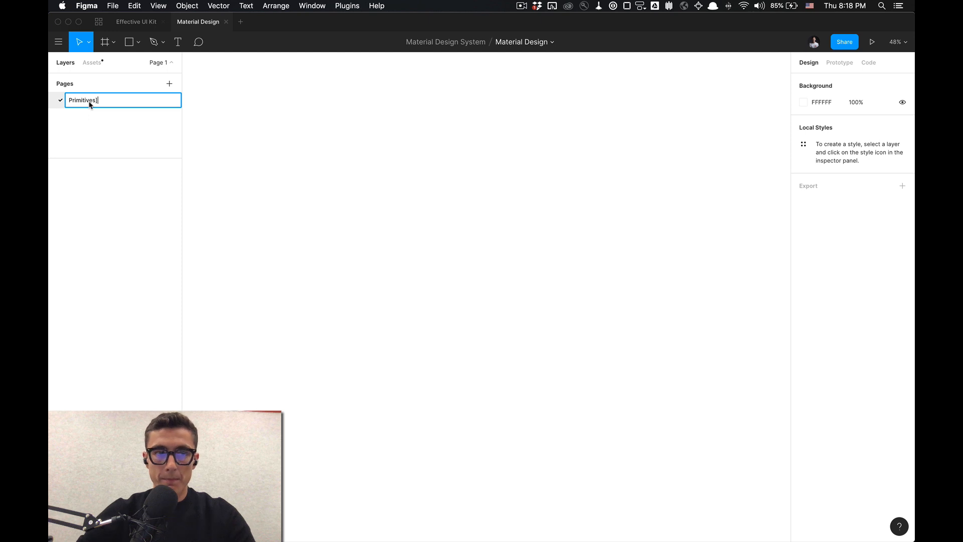
key("cmd+Left")
key("shift+cmd+Left")
type("[")
key("shift+Right")
key("shift+cmd+Right")
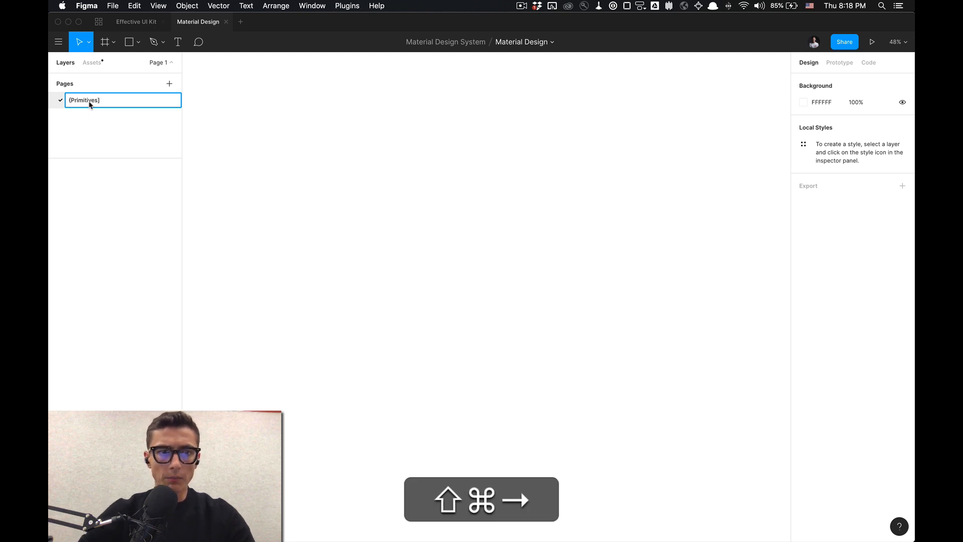
key("super+Right")
key("super+Left")
key("shift+super+Right")
key("Return")
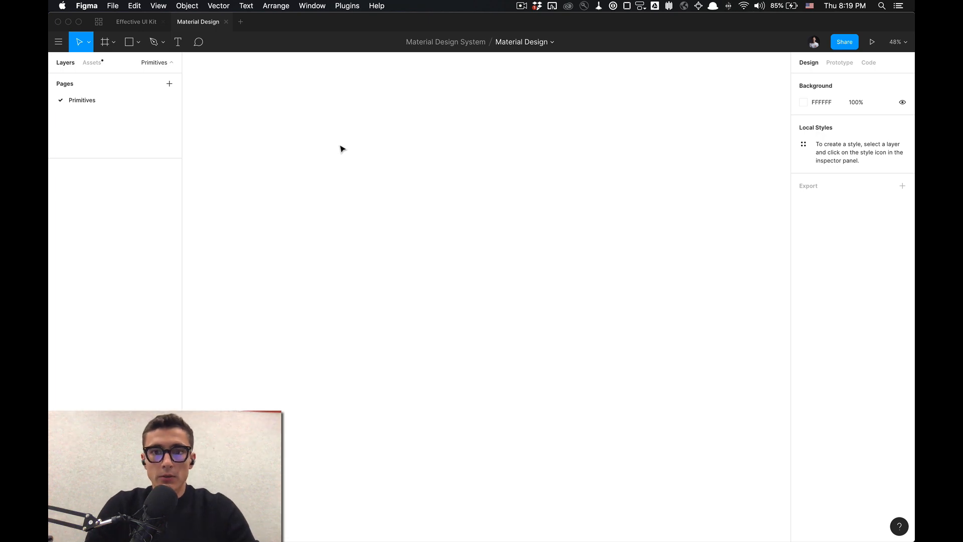
Paste the copied baseline color palette screenshot onto the canvas of the Primitives page, leaving free space beside it.
key("super")
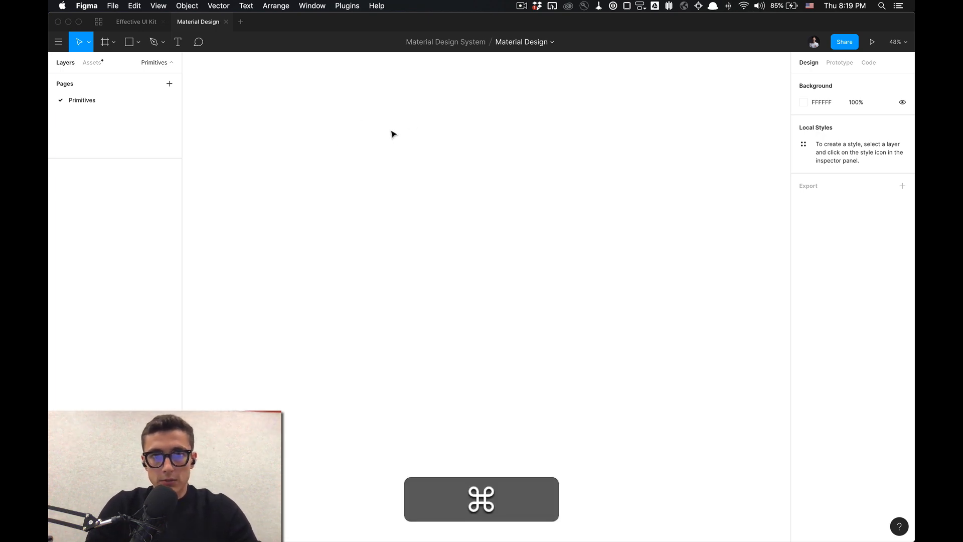
key("super+v")
scroll(392, 220, "down", 5)
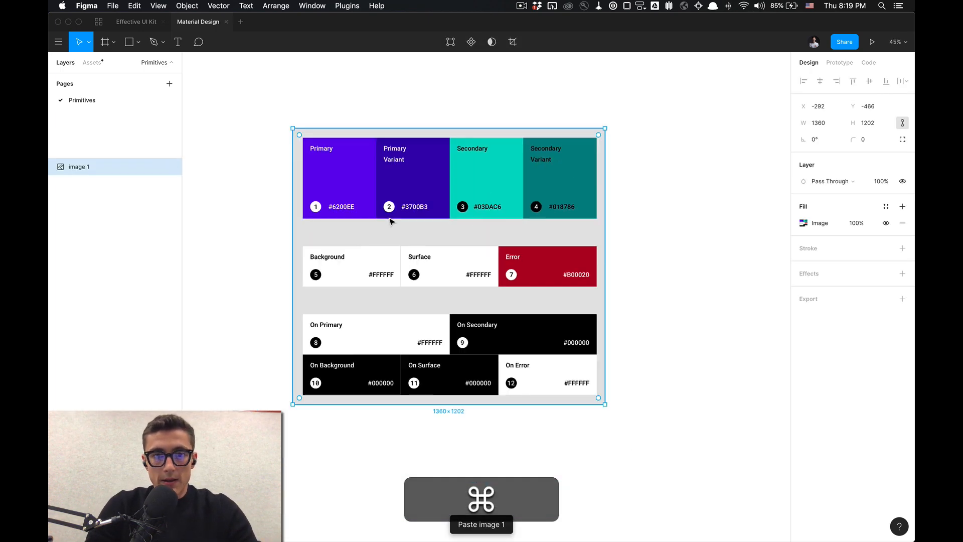
left_click(477, 151)
scroll(377, 175, "up", 3)
left_click_drag(408, 192, 364, 148)
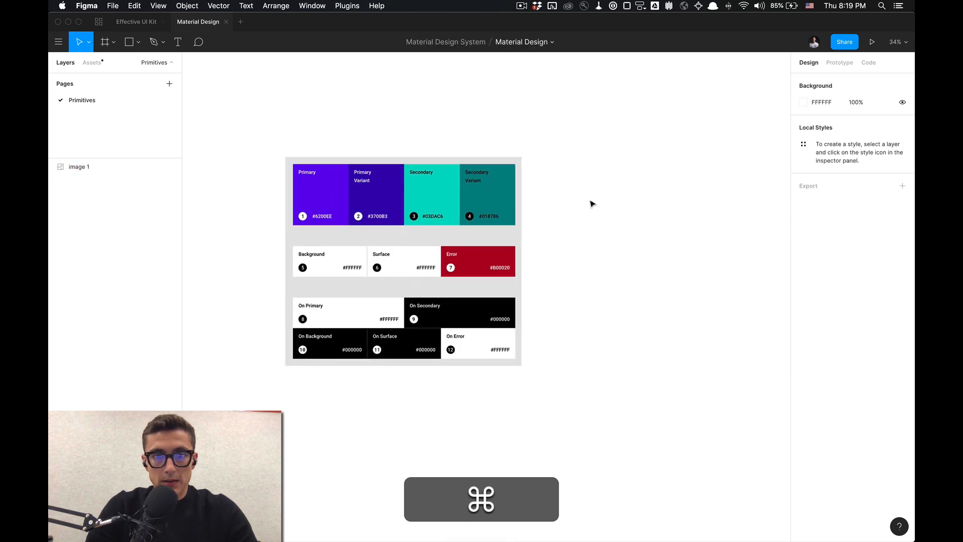
left_click_drag(592, 201, 509, 212)
left_click(269, 185)
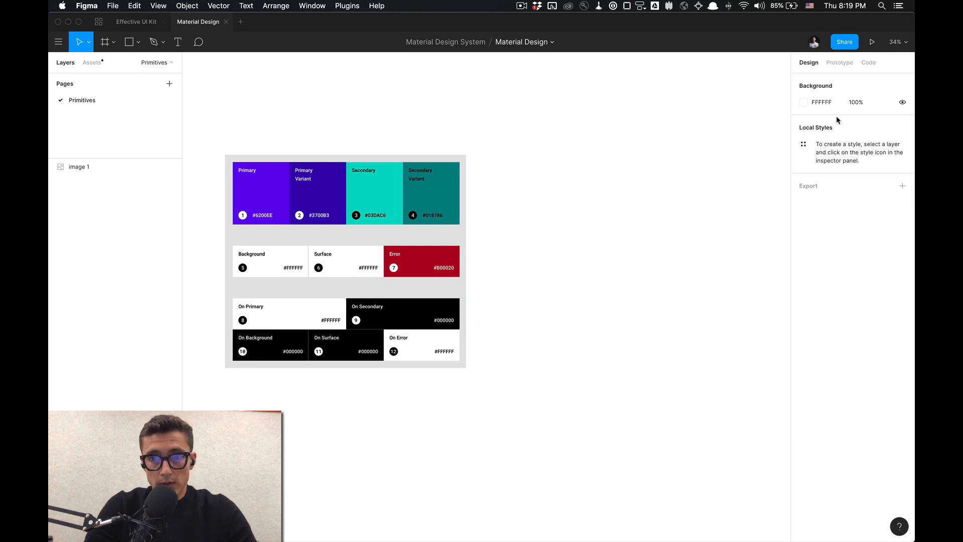
Draw a square of about 210 × 210 to the right of the palette image, near its upper edge.
key("r")
left_click_drag(491, 169, 527, 205)
left_click(506, 196, "shift")
left_click(506, 196)
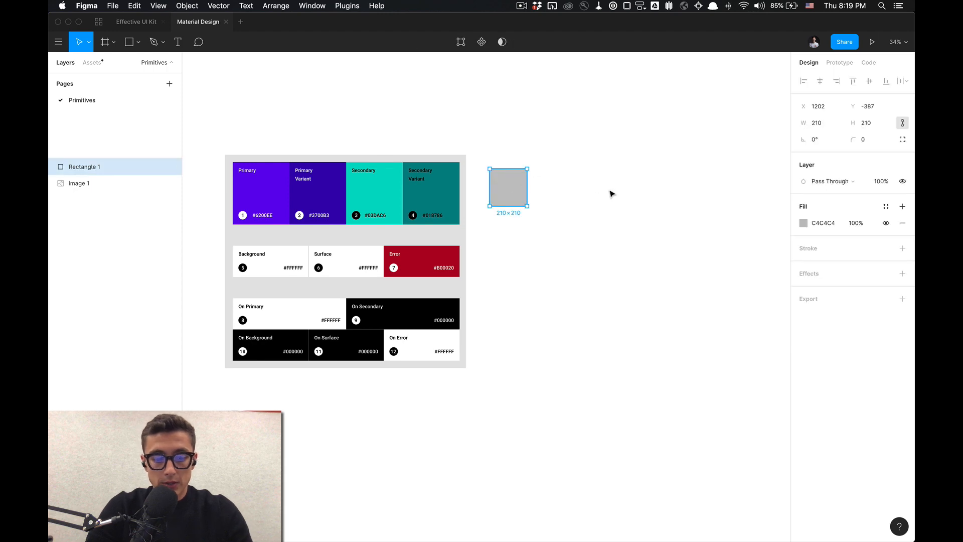
Fill the square with the color sampled from the Primary swatch in the palette image.
key("ctrl+c")
left_click(271, 184)
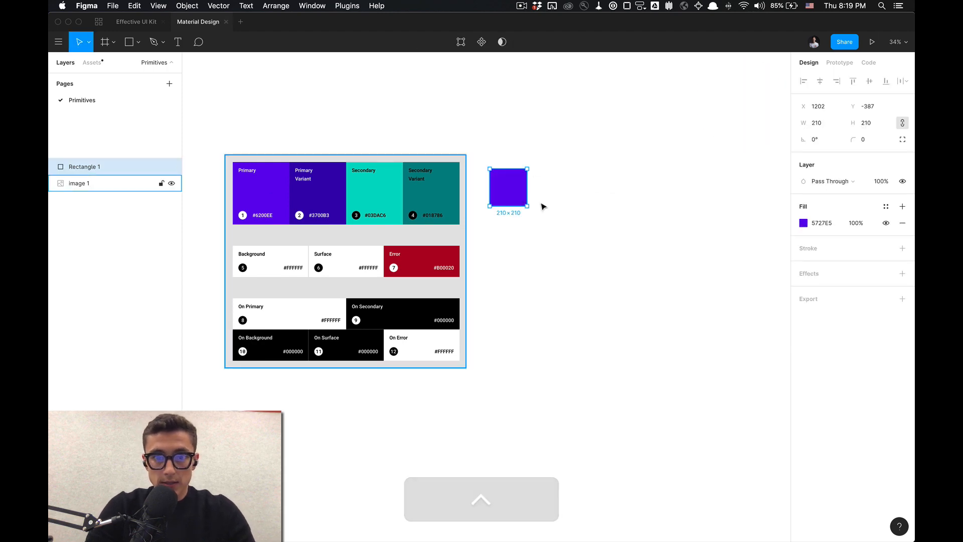
left_click(647, 194)
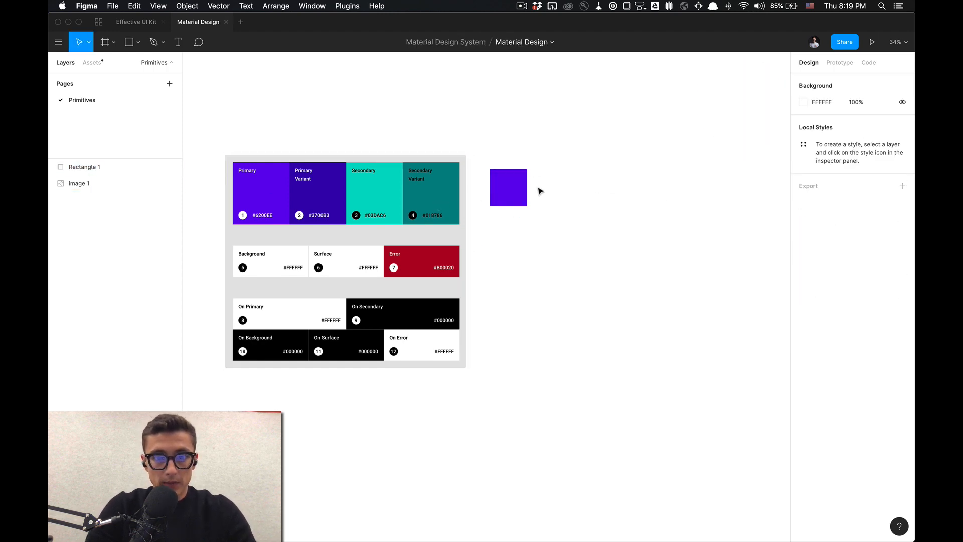
left_click(517, 190)
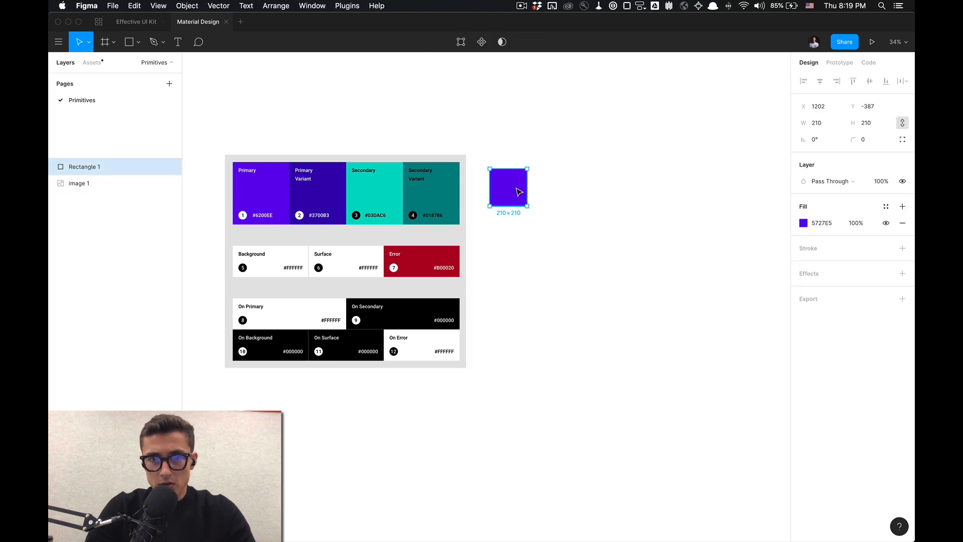
key("ctrl+c")
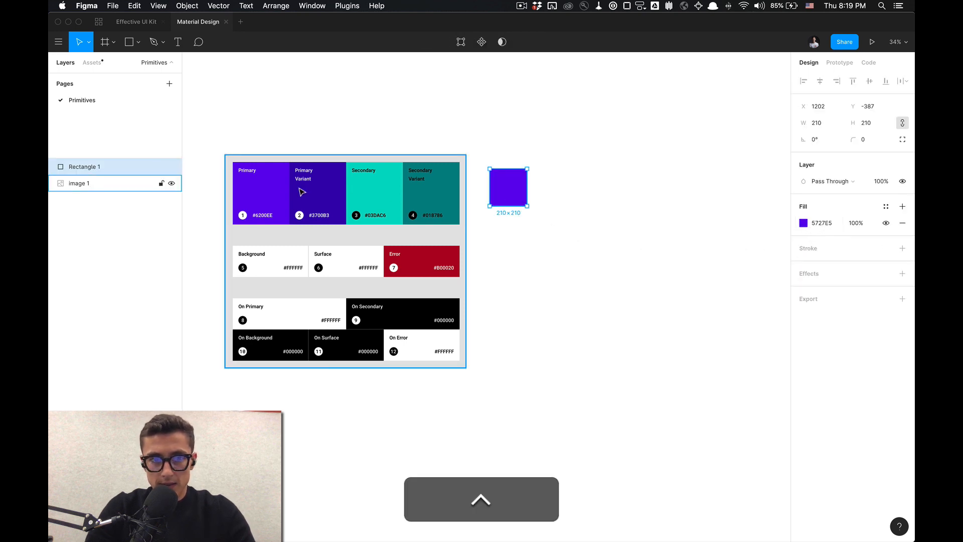
left_click(259, 193)
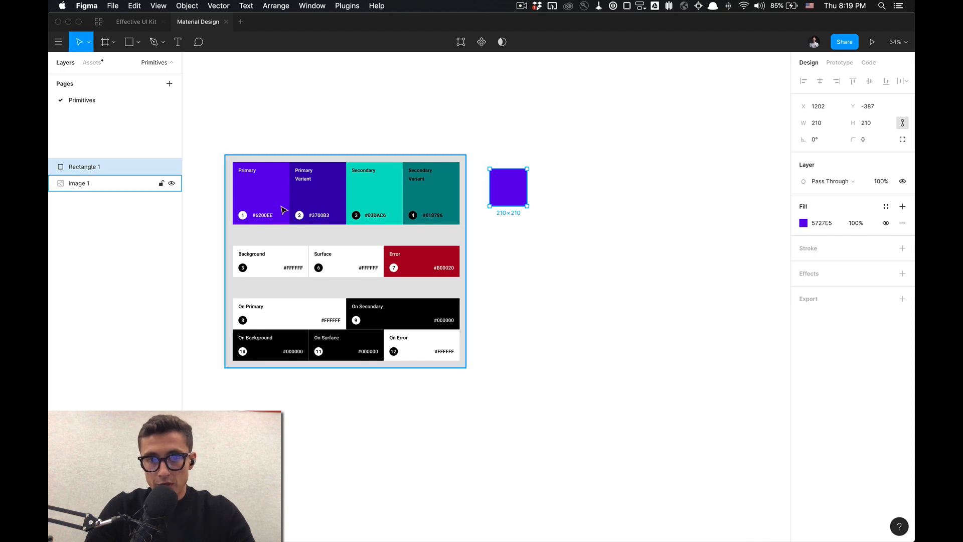
Set the square's fill to the Primary hex value 6200EE.
left_click(498, 228)
left_click(503, 193)
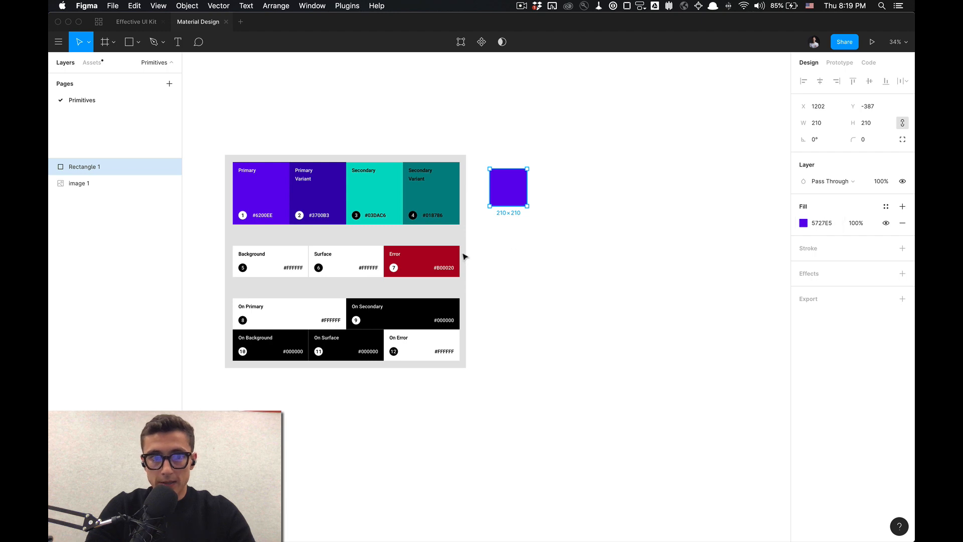
left_click(836, 227)
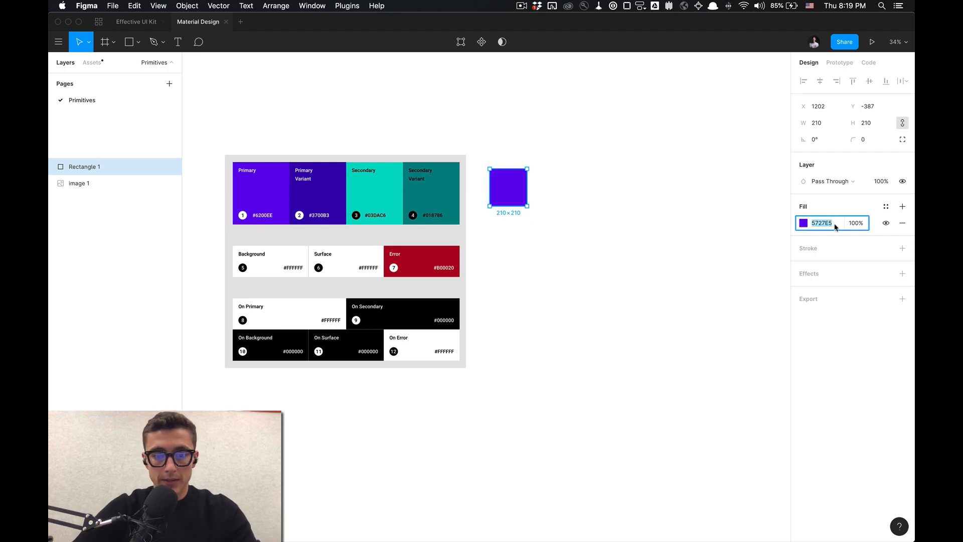
type("6200")
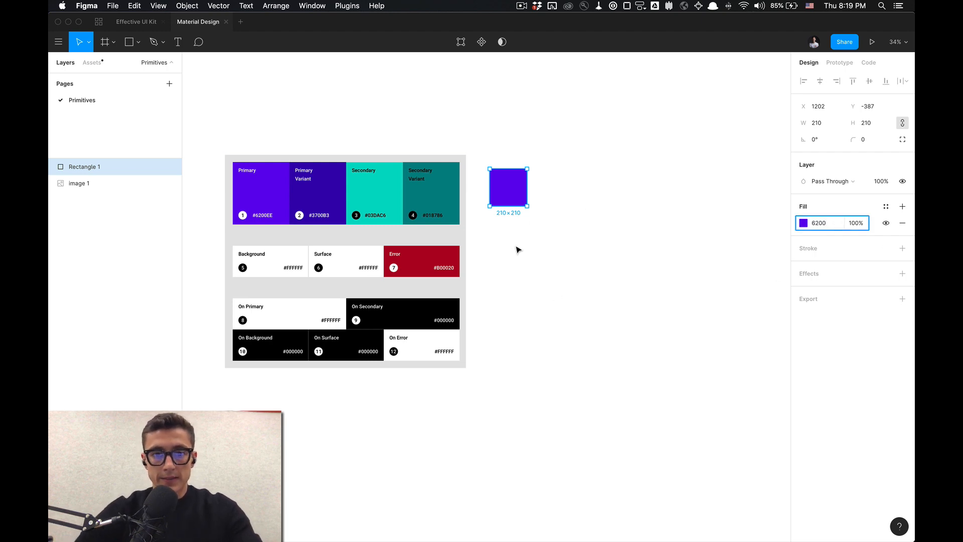
scroll(517, 249, "up", 5)
scroll(517, 249, "down", 2)
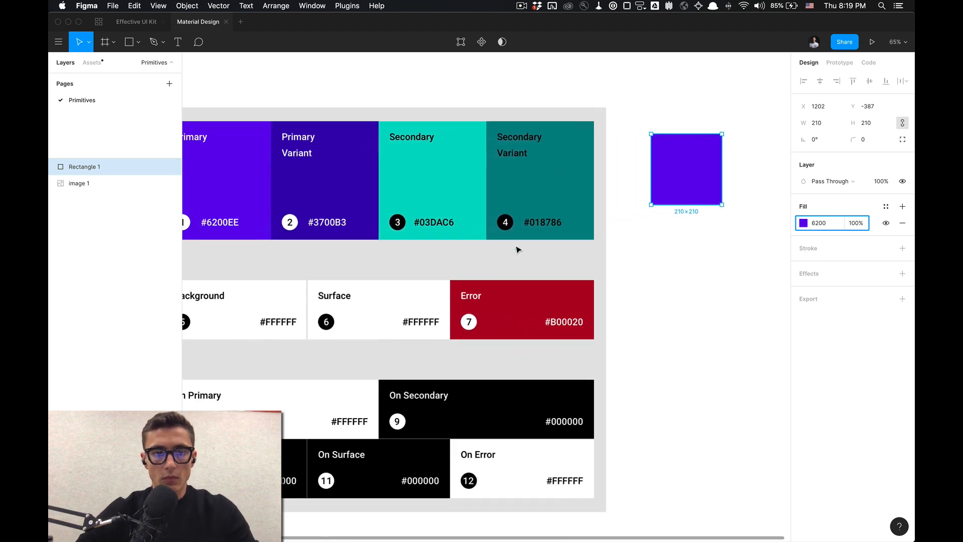
key("shift+Return")
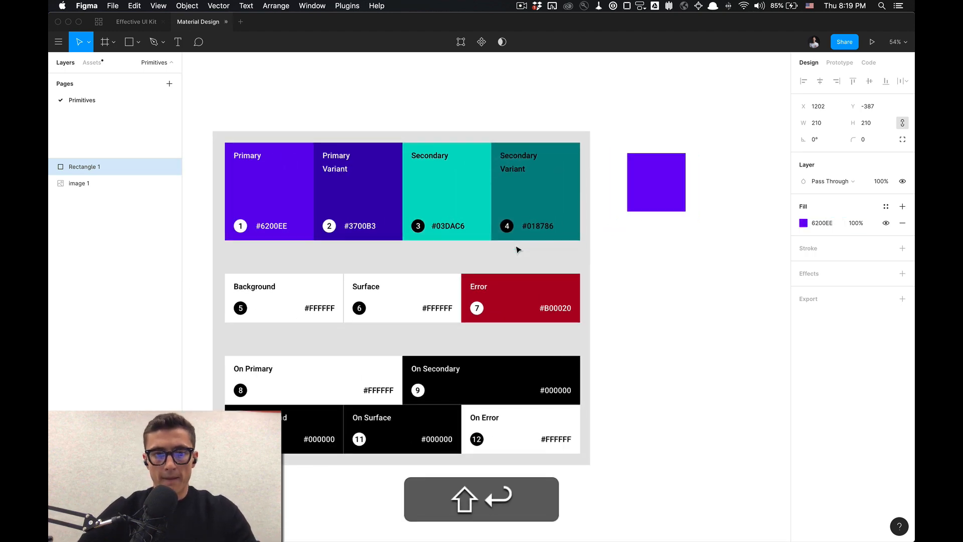
left_click(679, 235)
Duplicate the square to its right, level with the original, and set the copy's fill to the Primary Variant value 3700B3.
scroll(638, 228, "down", 3)
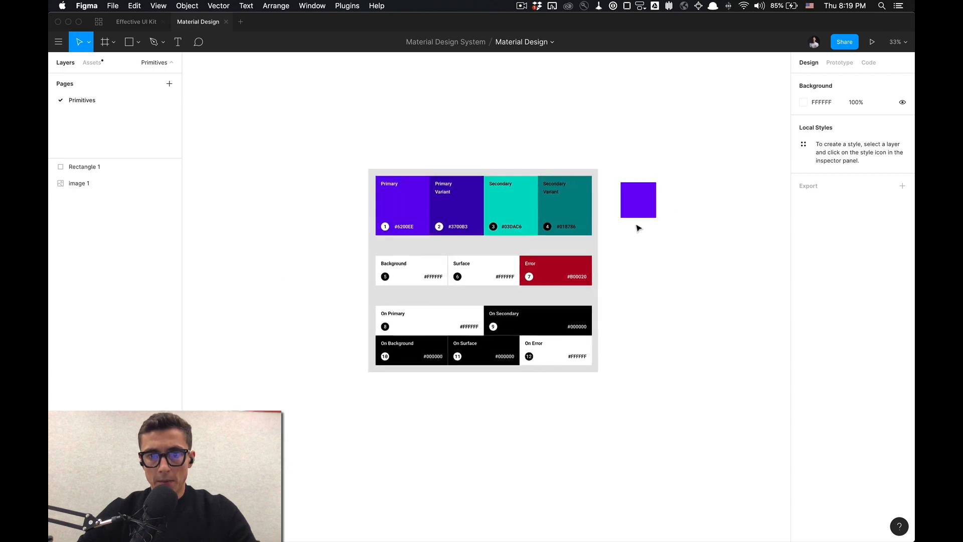
scroll(636, 223, "right", 2)
left_click_drag(620, 208, 671, 210)
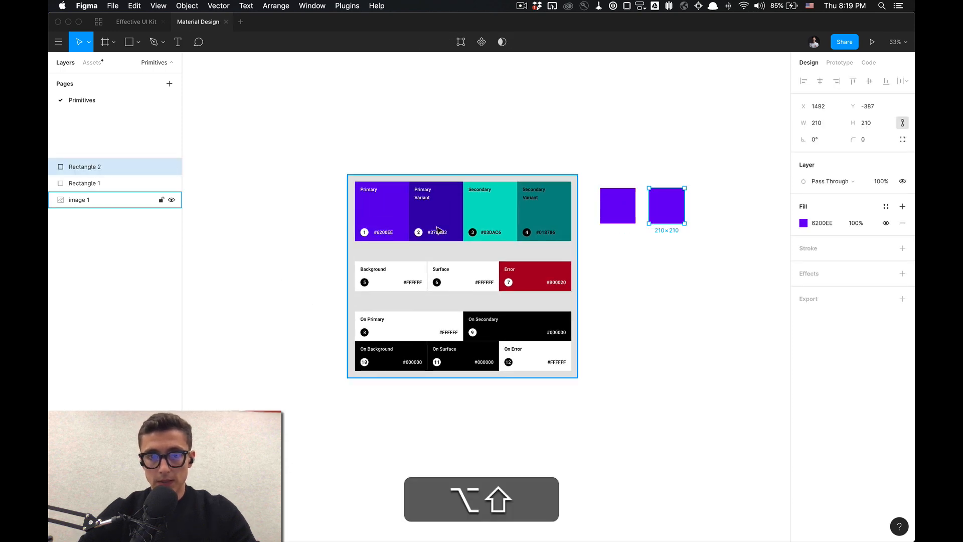
scroll(572, 226, "up", 3)
left_click(823, 223)
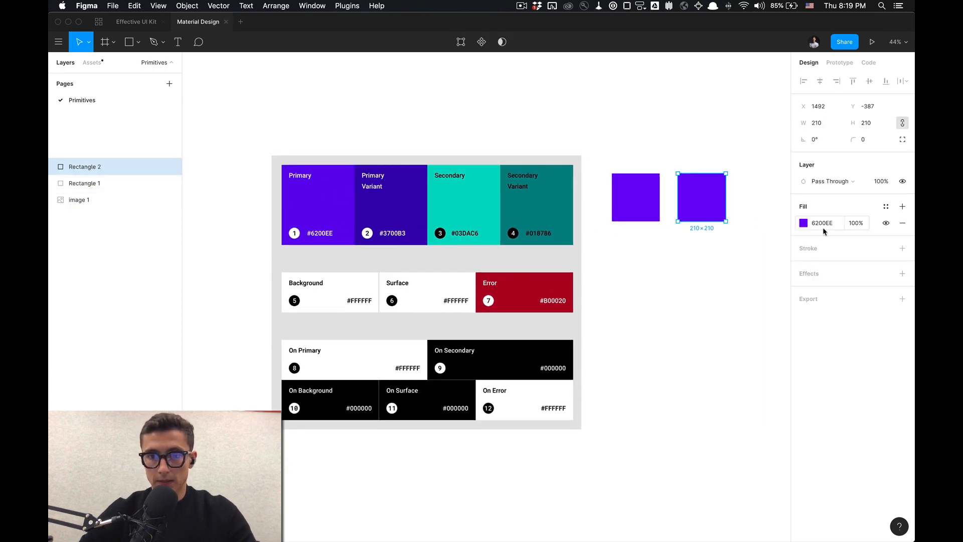
type("370")
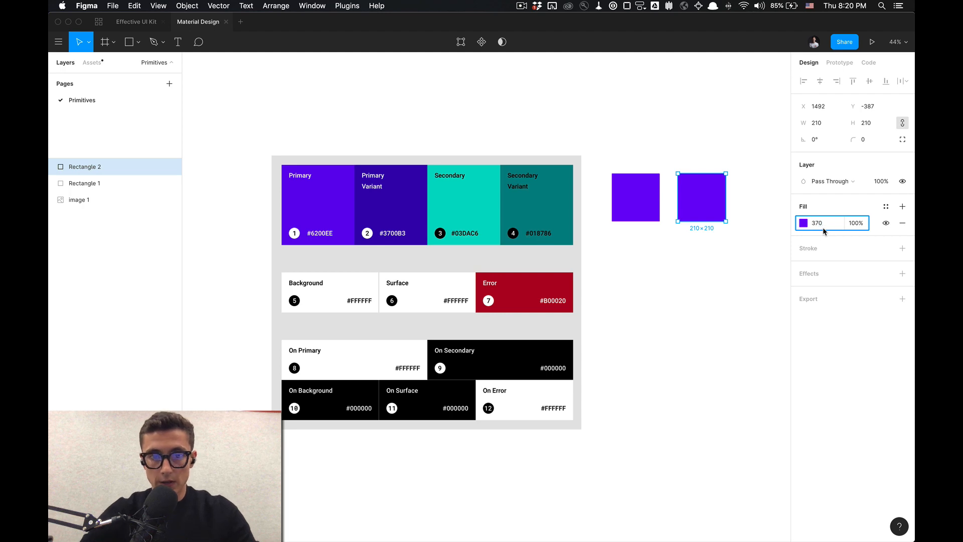
key("shift")
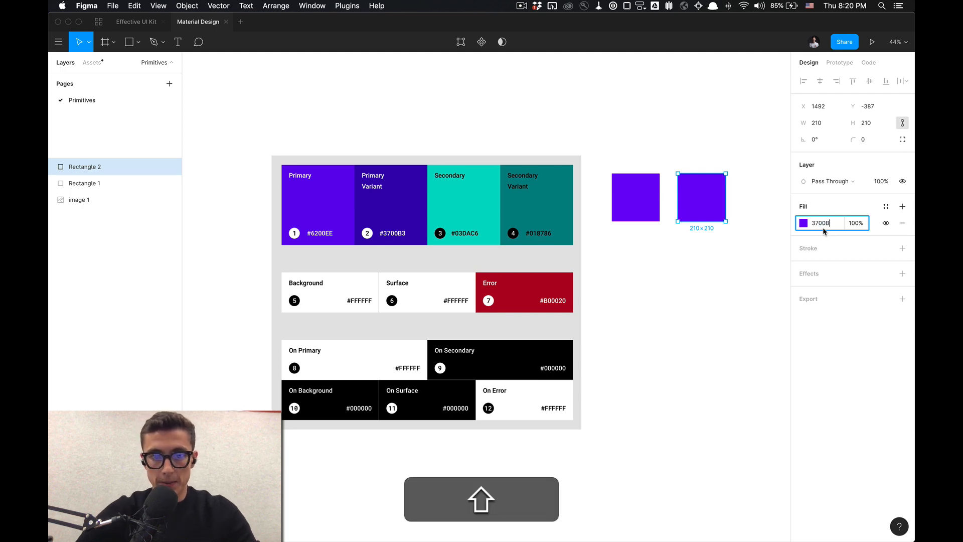
type("0B3")
key("Return")
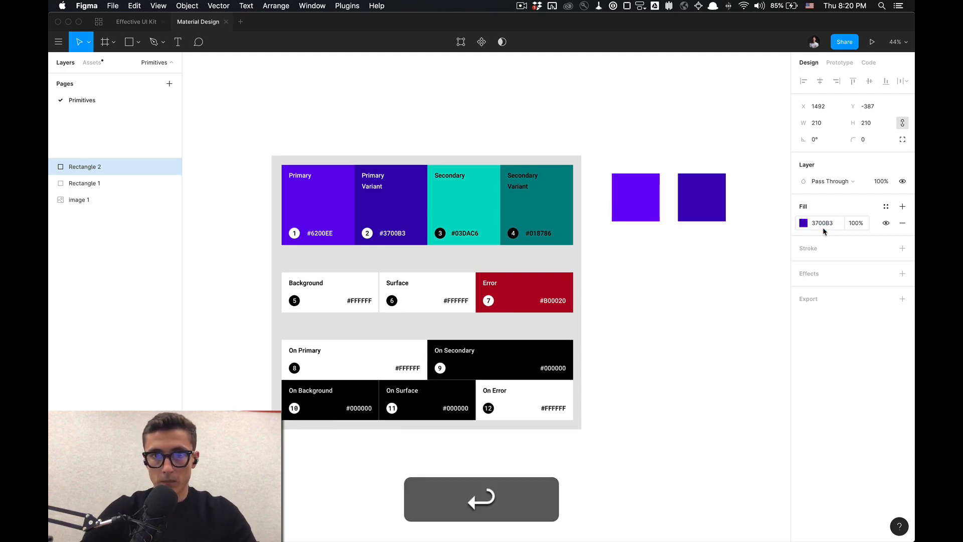
left_click(521, 7)
left_click(525, 18)
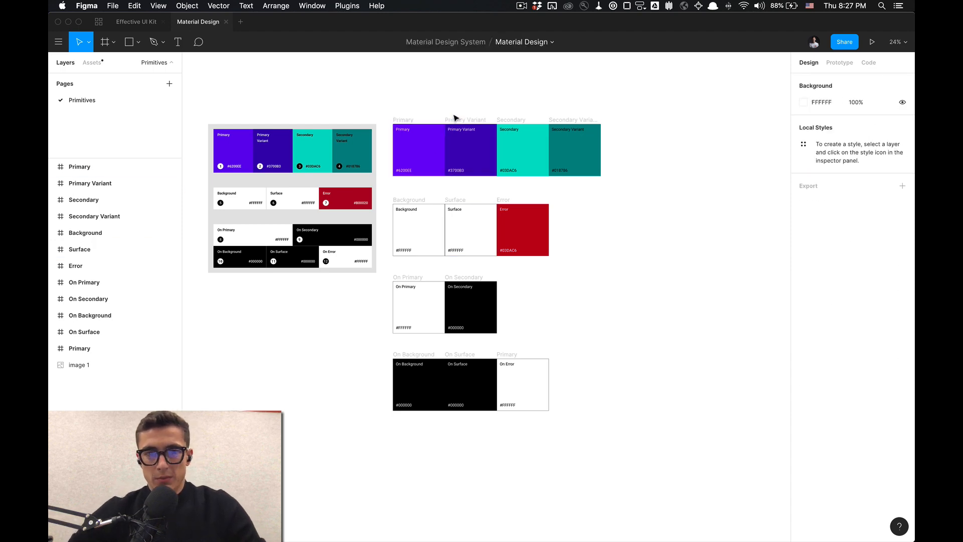
scroll(454, 118, "up", 3)
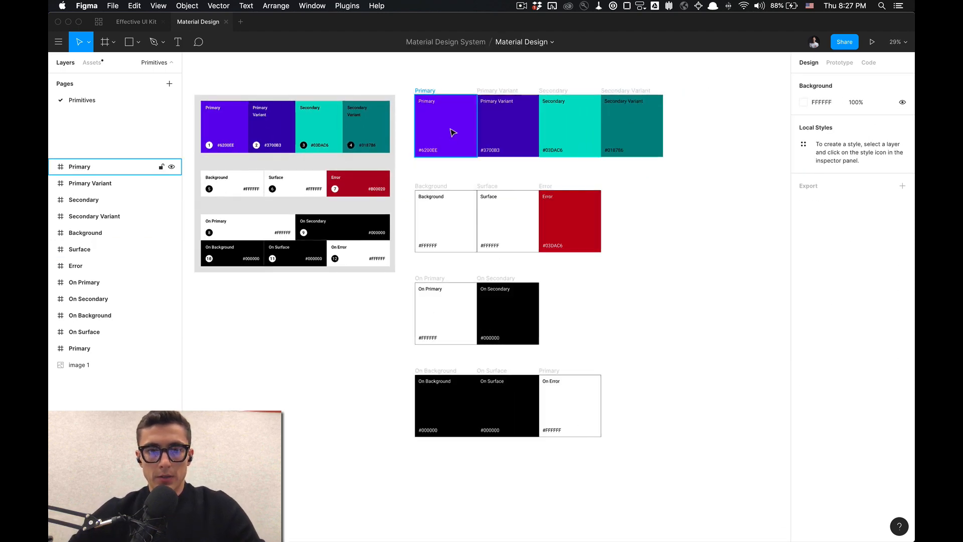
left_click(453, 132)
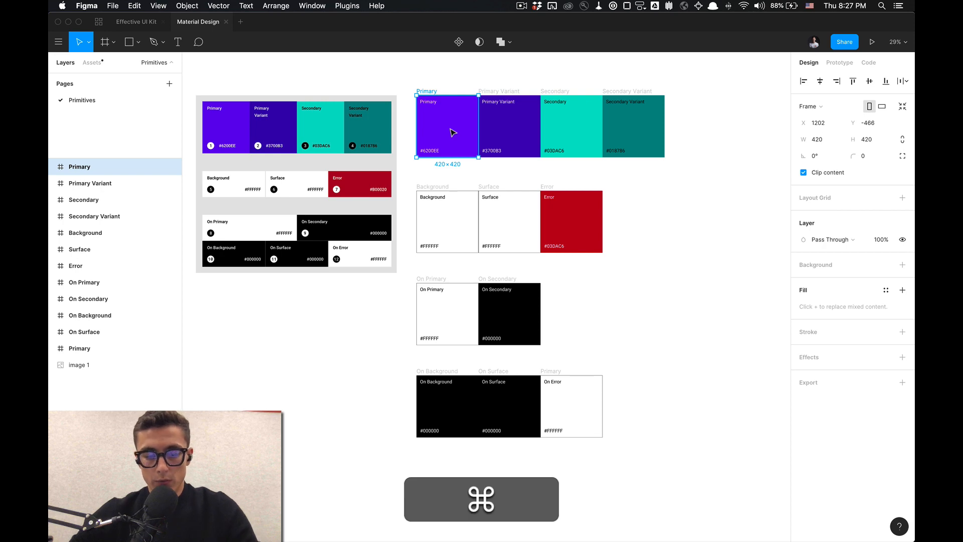
key("ctrl+c")
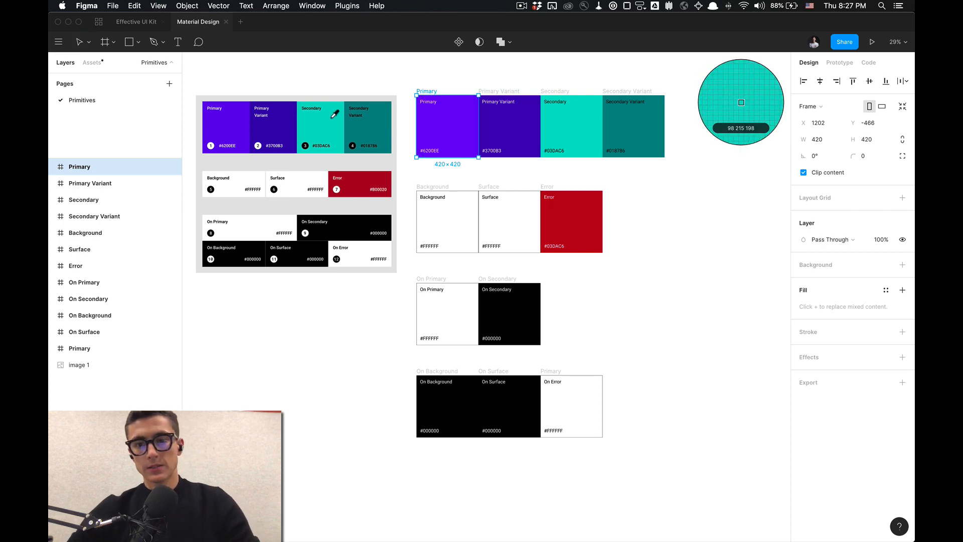
key("Escape")
left_click(387, 90)
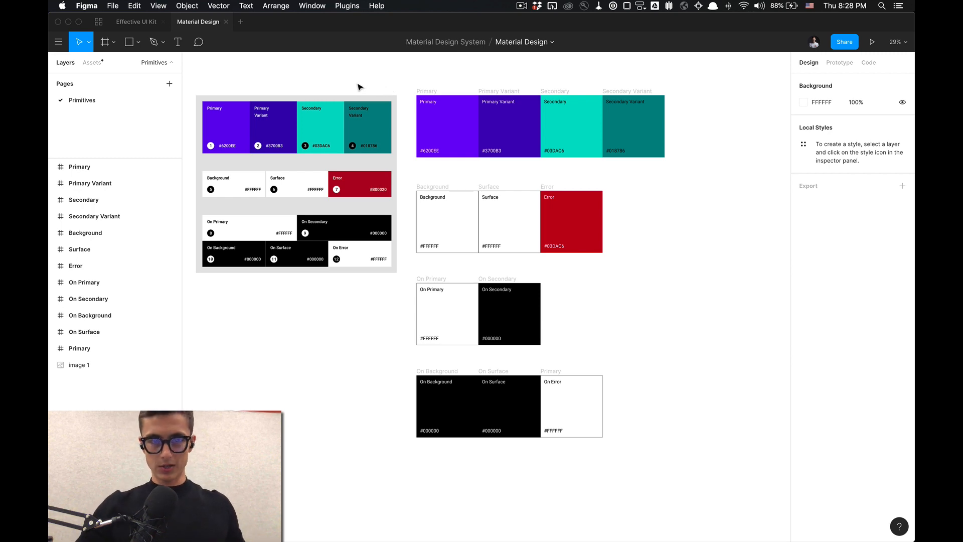
left_click(329, 164)
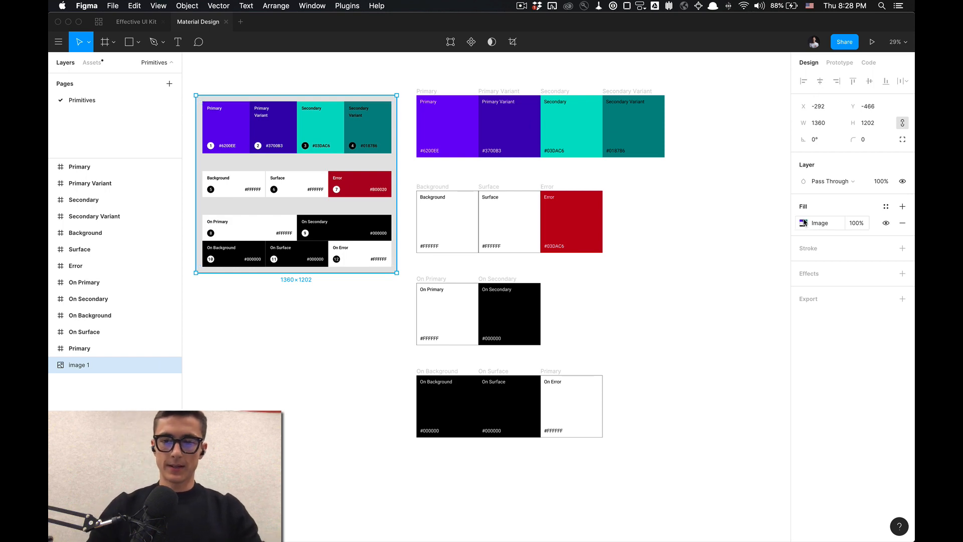
left_click(636, 209)
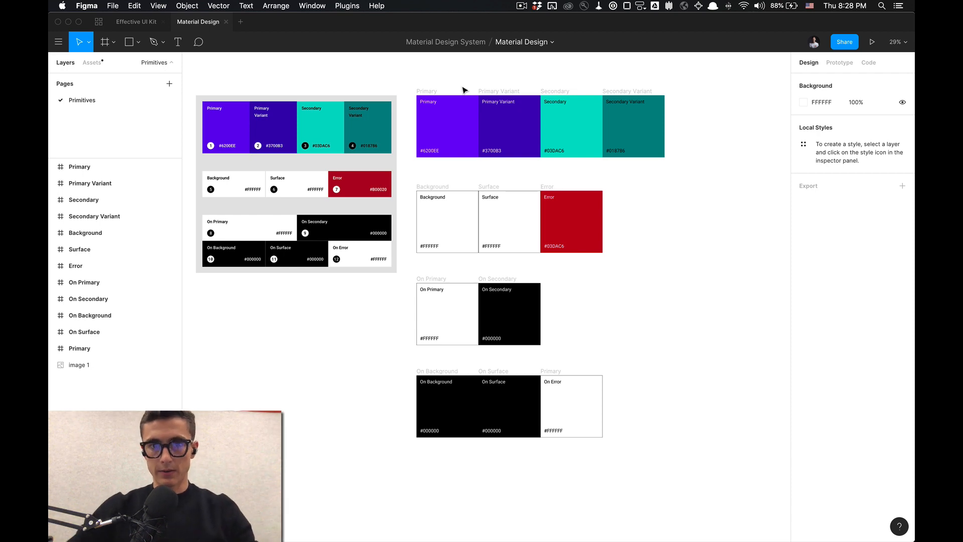
left_click(464, 126)
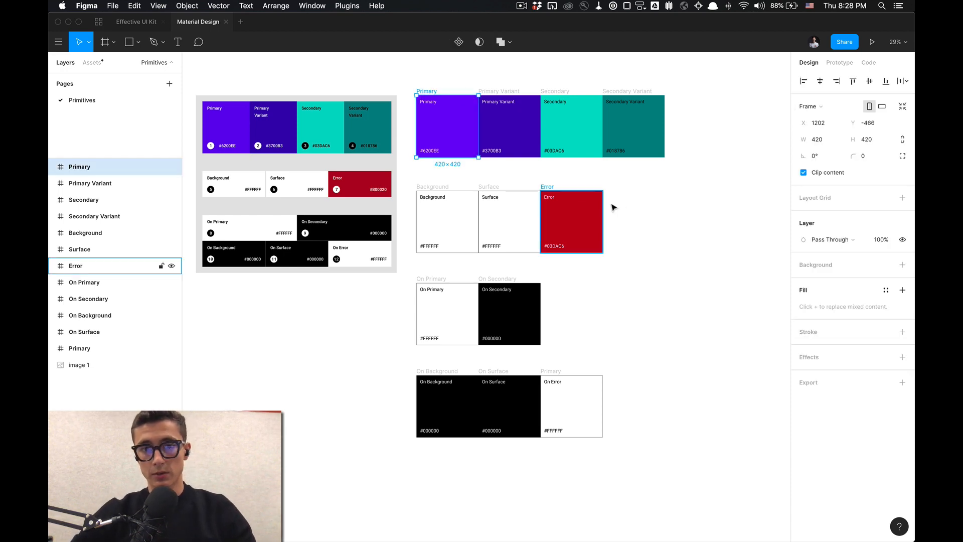
Create a color style named Primary from the fill of the rectangle inside the Primary swatch frame.
left_click(645, 198)
left_click(472, 127)
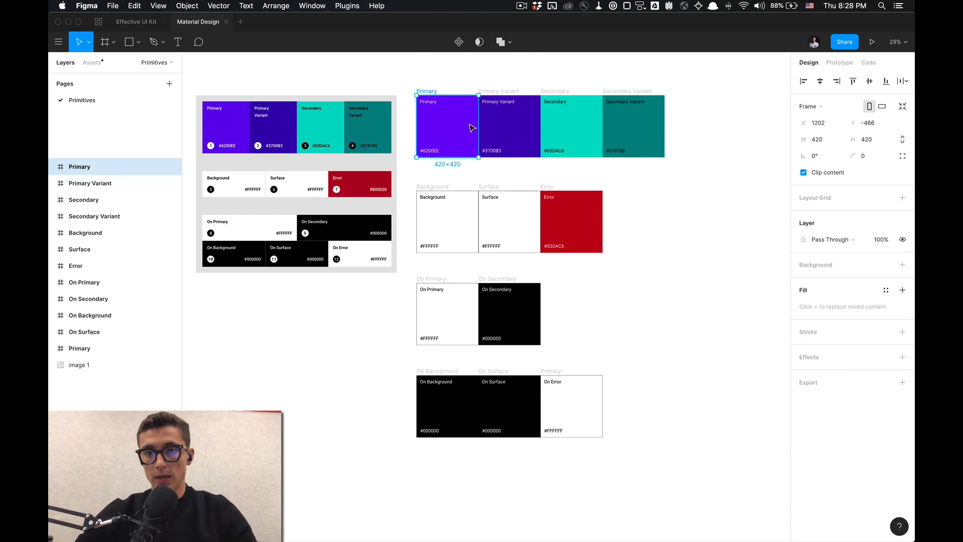
left_click(471, 126, "super")
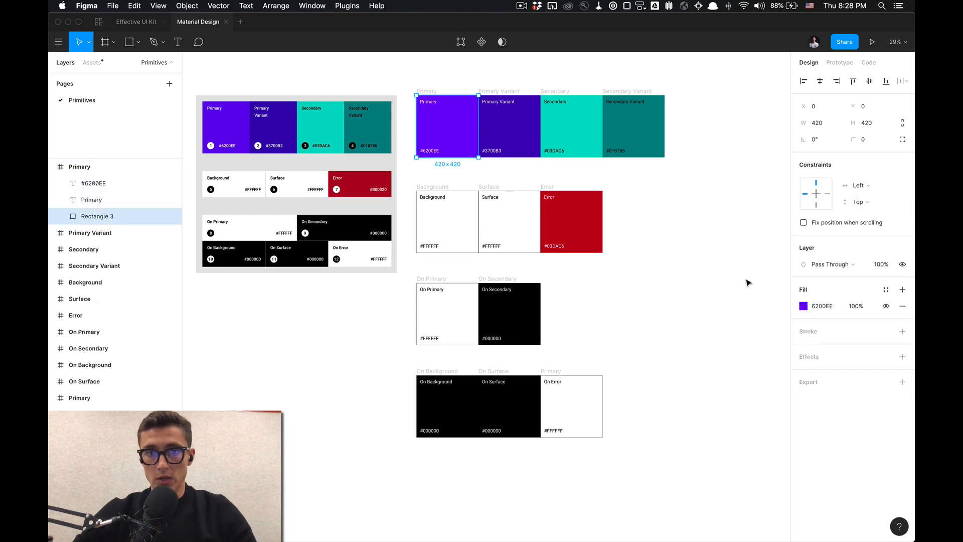
scroll(522, 176, "up", 3)
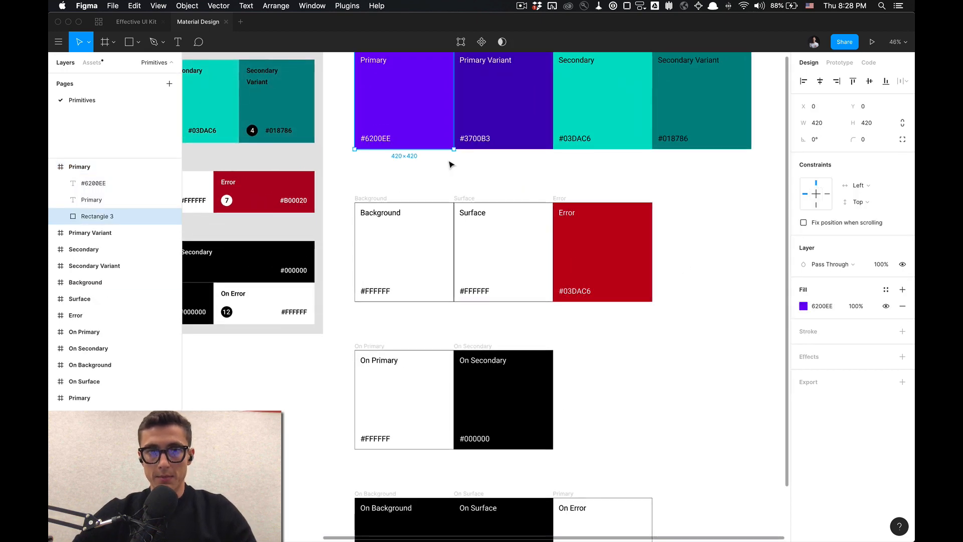
scroll(450, 162, "up", 3)
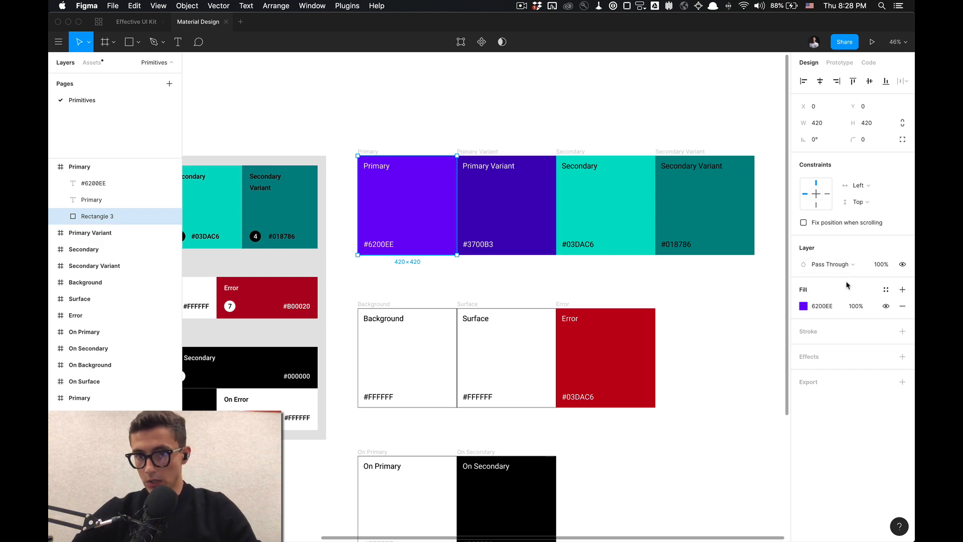
left_click(886, 290)
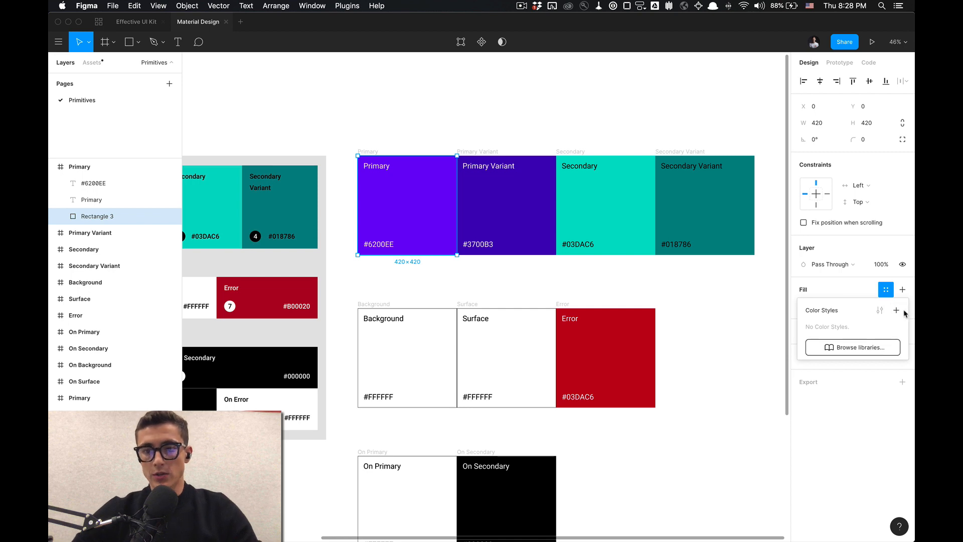
left_click(896, 311)
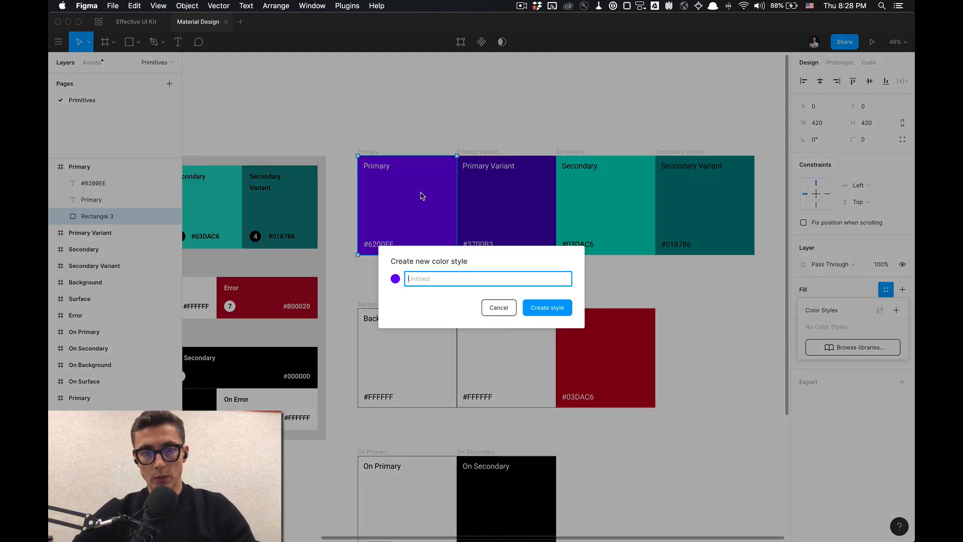
type("Primar")
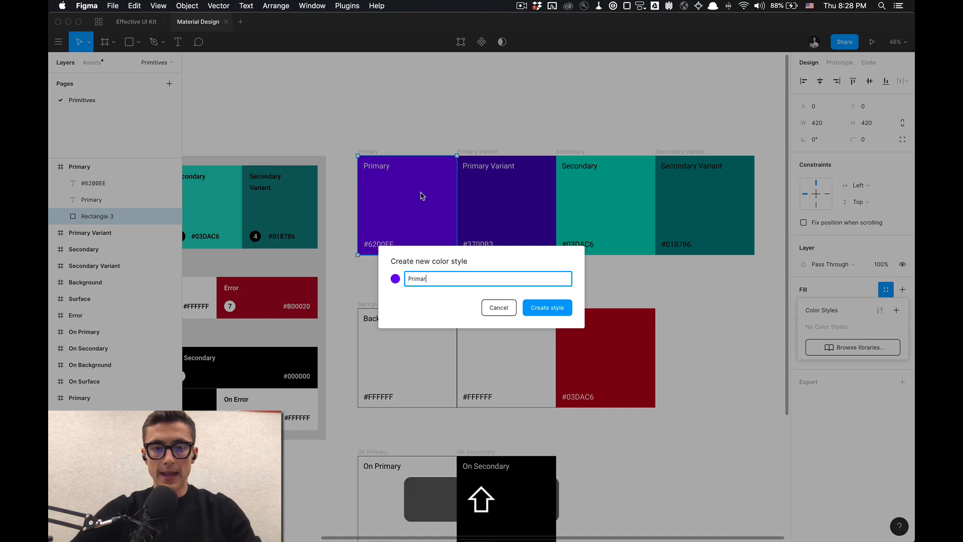
type("y")
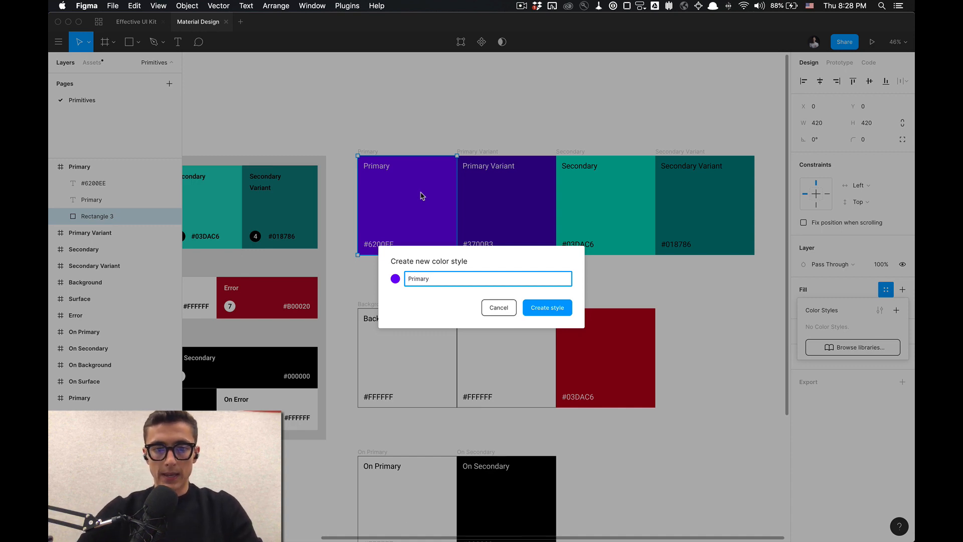
left_click(546, 308)
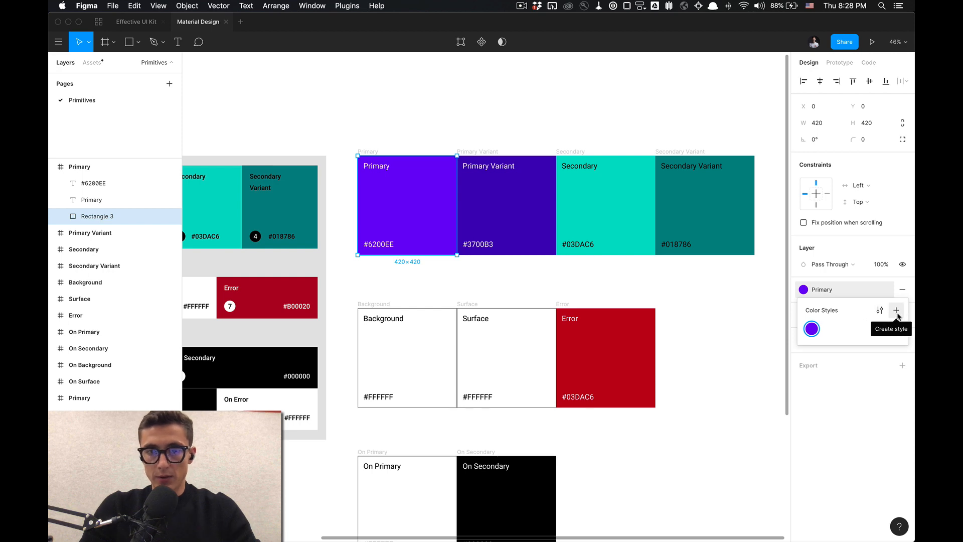
Create a color style named Primary / Variant from the fill of the rectangle inside the Primary Variant swatch frame.
left_click(623, 301)
left_click(512, 221, "super")
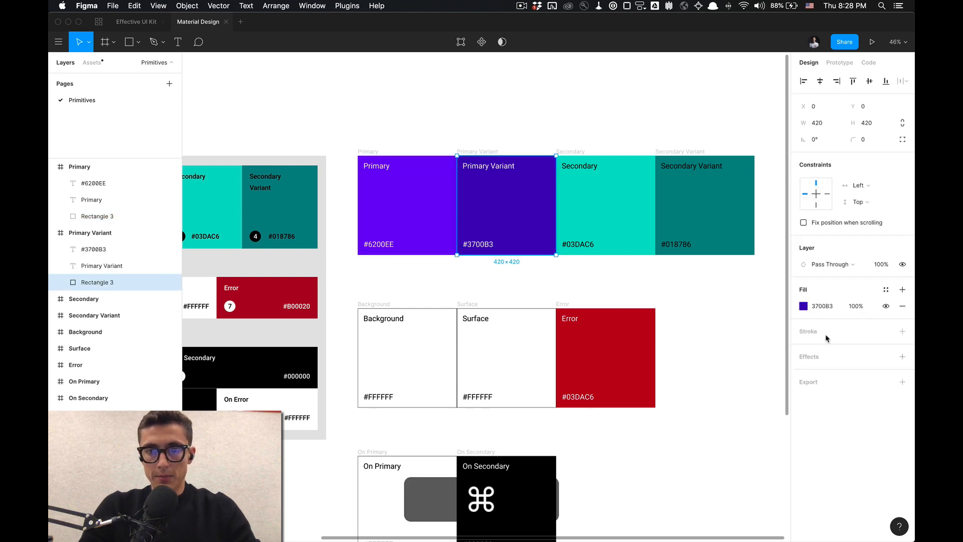
left_click(902, 292)
left_click(904, 307)
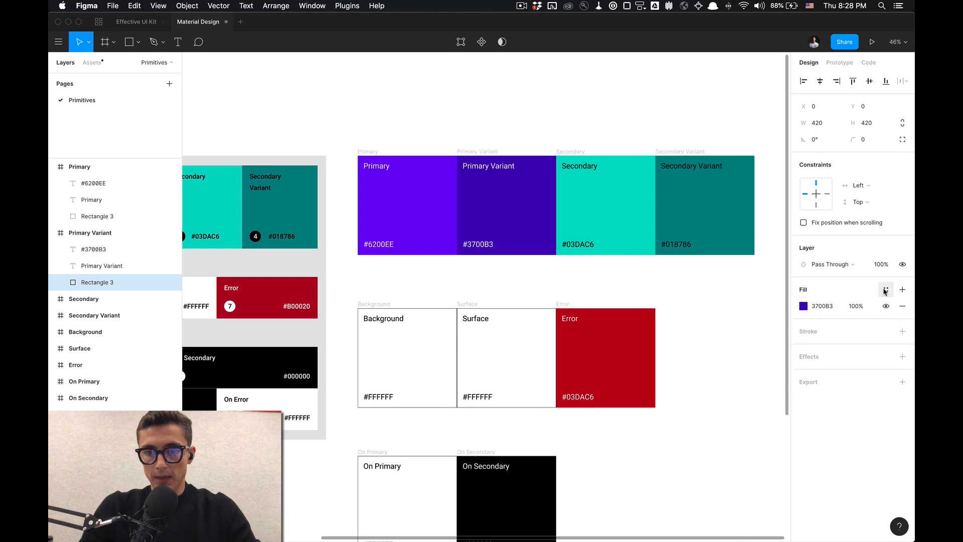
left_click(886, 291)
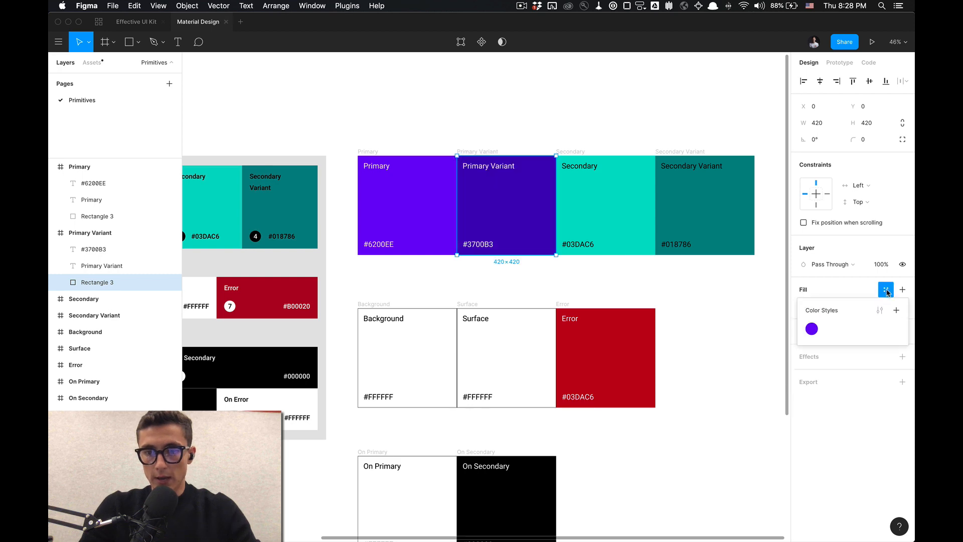
left_click(898, 313)
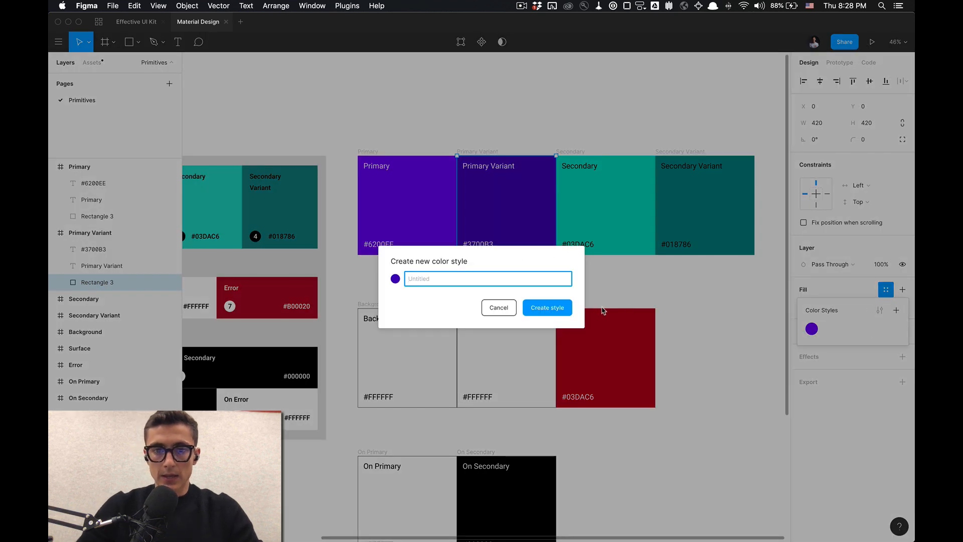
type("Primary")
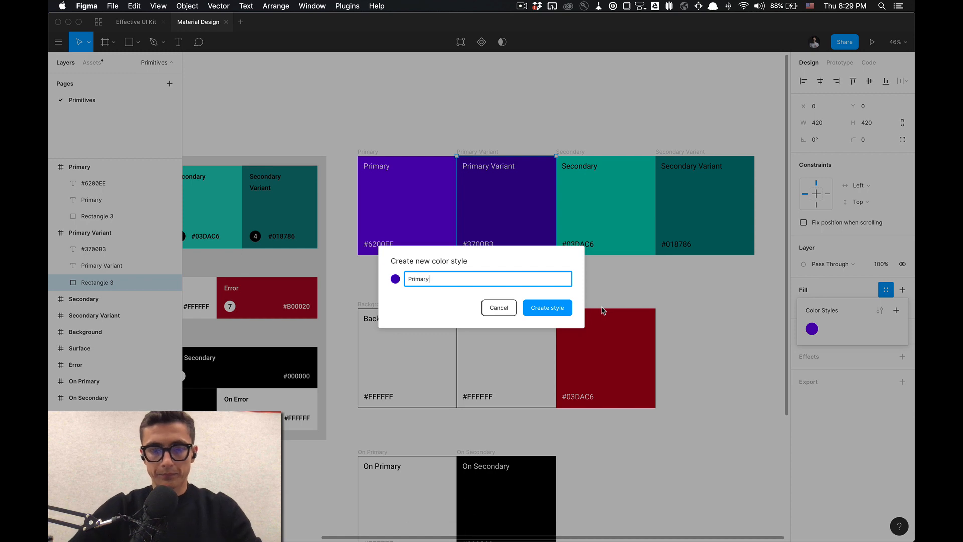
type(" / Variant")
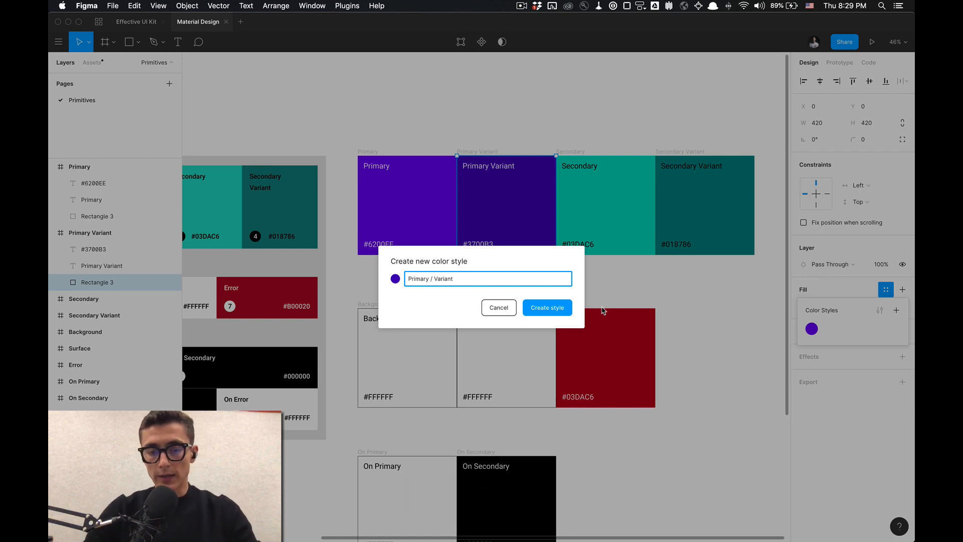
left_click(549, 309)
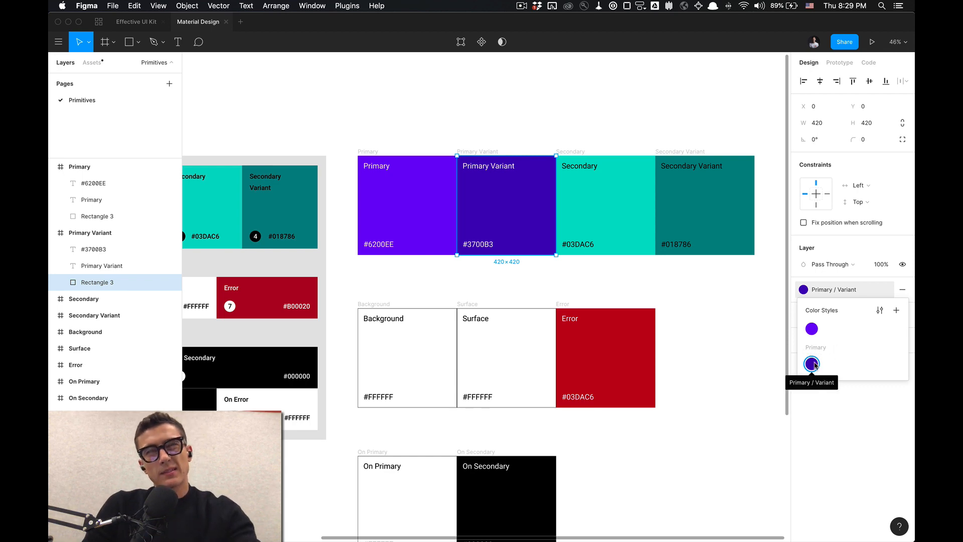
Detach the Primary / Variant color style from the Primary Variant swatch's fill.
left_click_drag(829, 311, 590, 275)
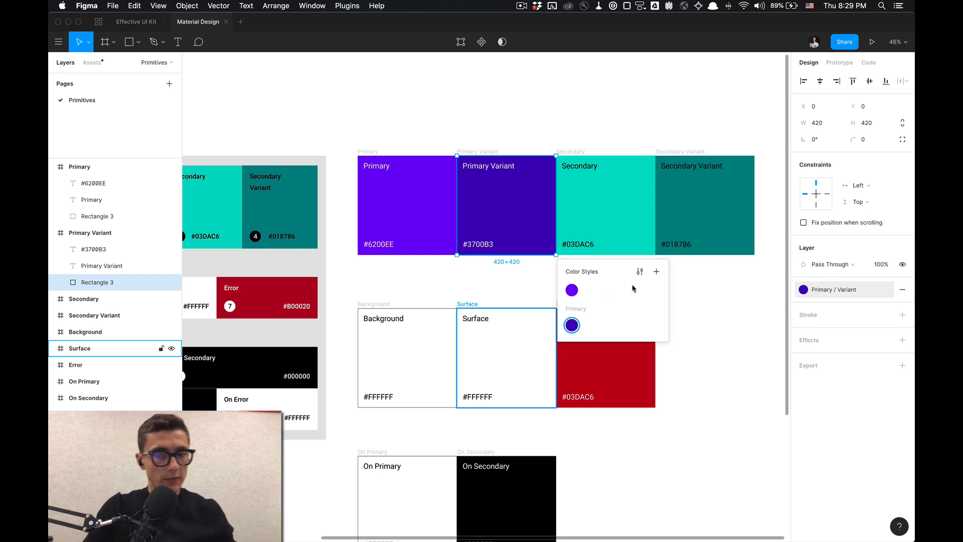
left_click_drag(604, 272, 682, 277)
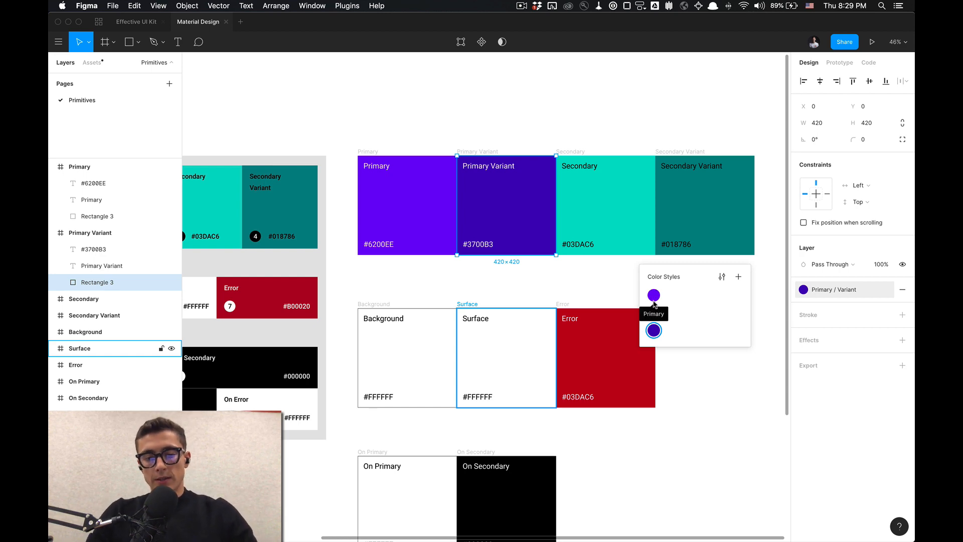
left_click(886, 289)
left_click(886, 290)
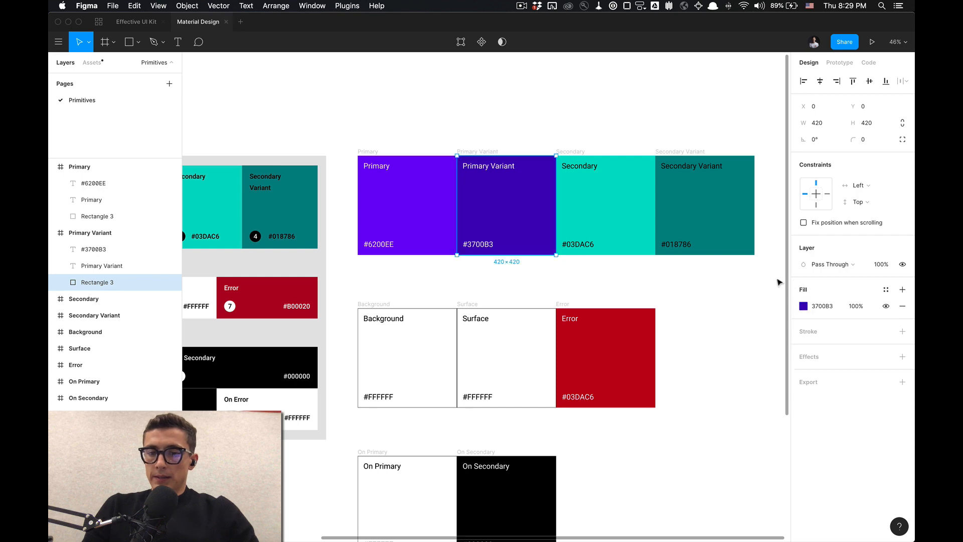
Clear the canvas selection to view the file's local color styles and select Primary / Variant in the list.
left_click(568, 281)
left_click(512, 215, "super")
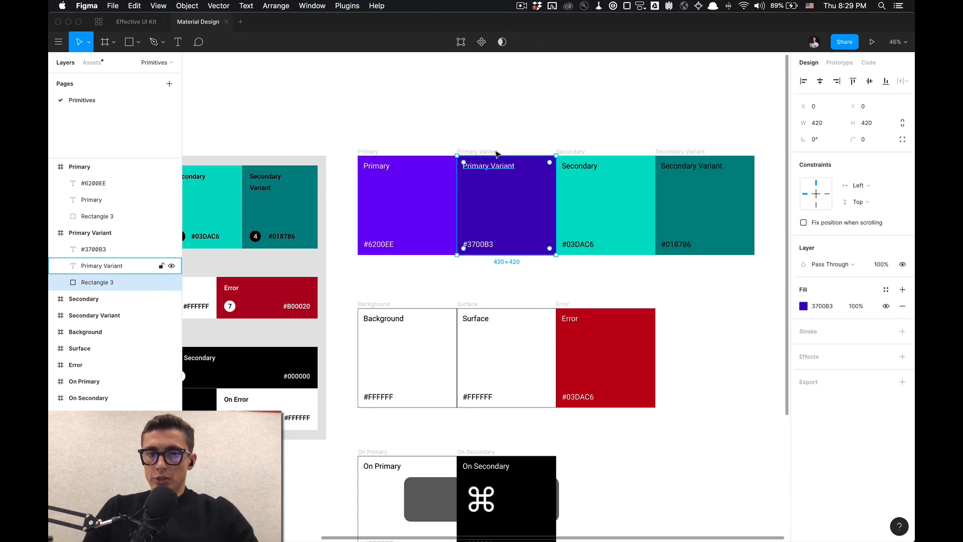
left_click(497, 142)
left_click(491, 152)
left_click(510, 188)
left_click(536, 127)
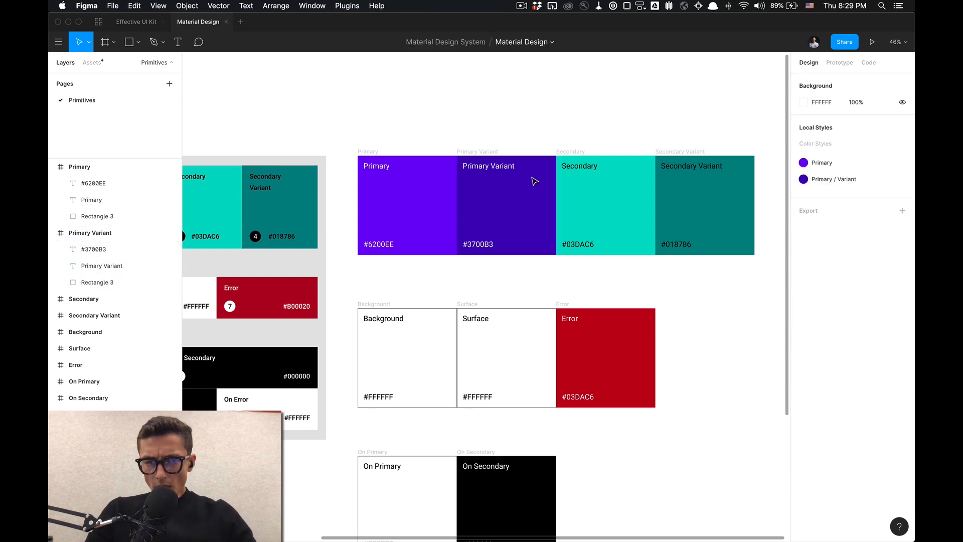
left_click(852, 181)
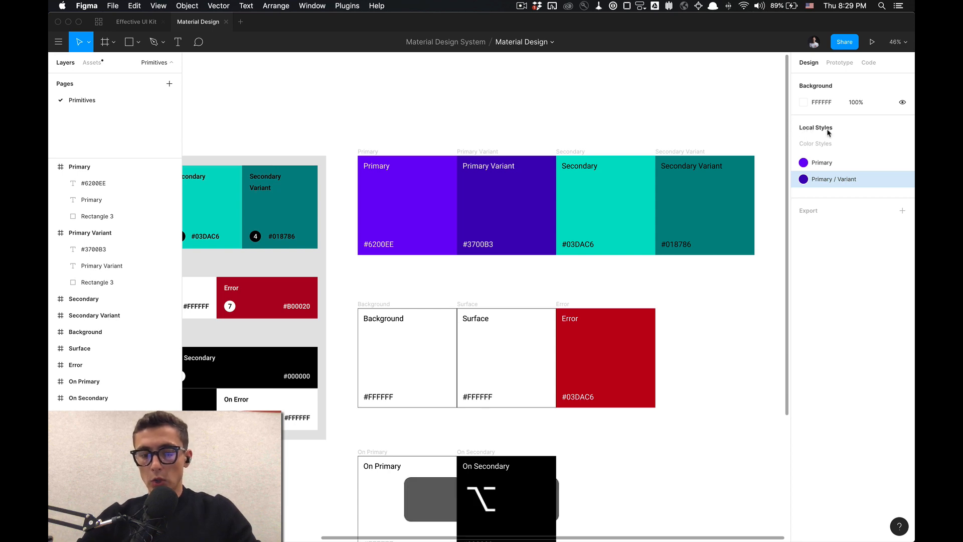
View the list of team libraries, close it, and look up the library command by searching the application commands for "libra".
key("alt+super+o")
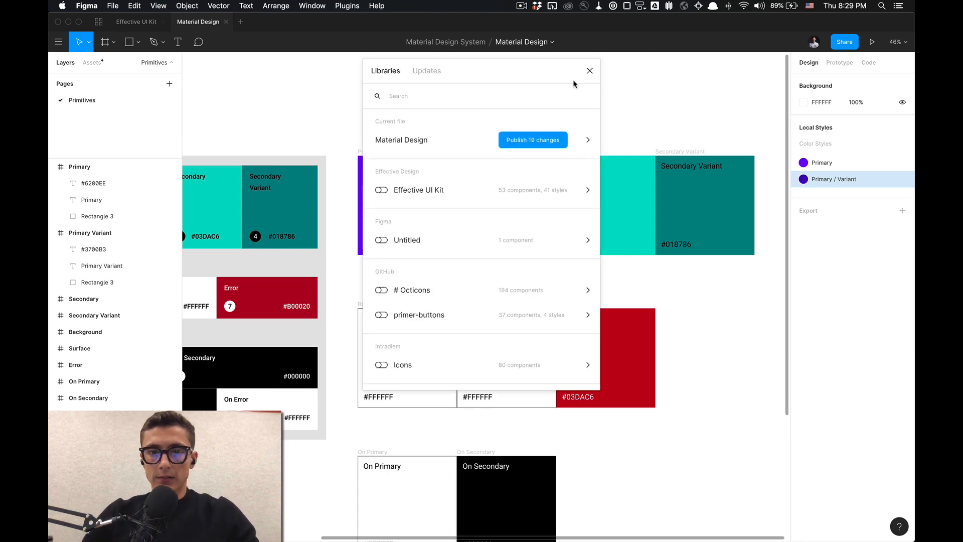
left_click(590, 70)
key("shift+super+slash")
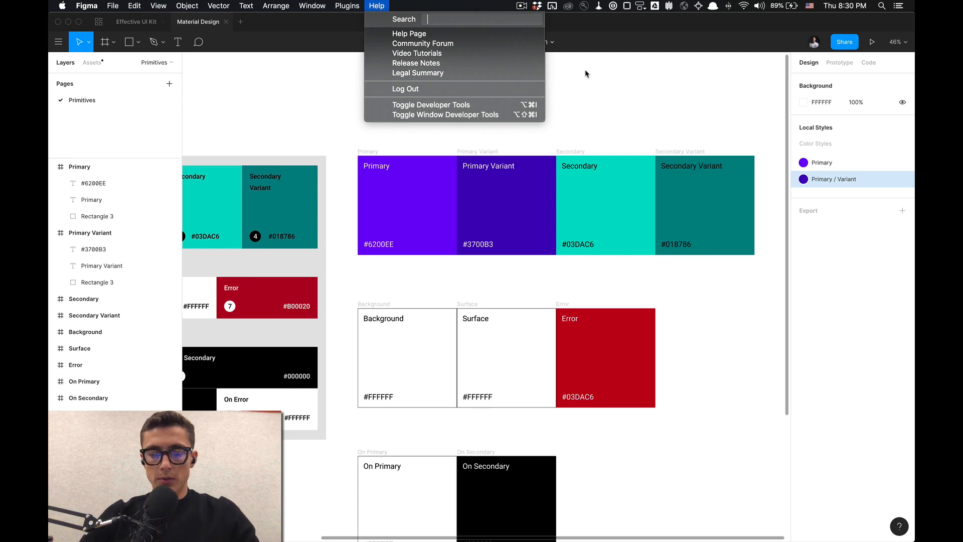
type("libra")
key("Down")
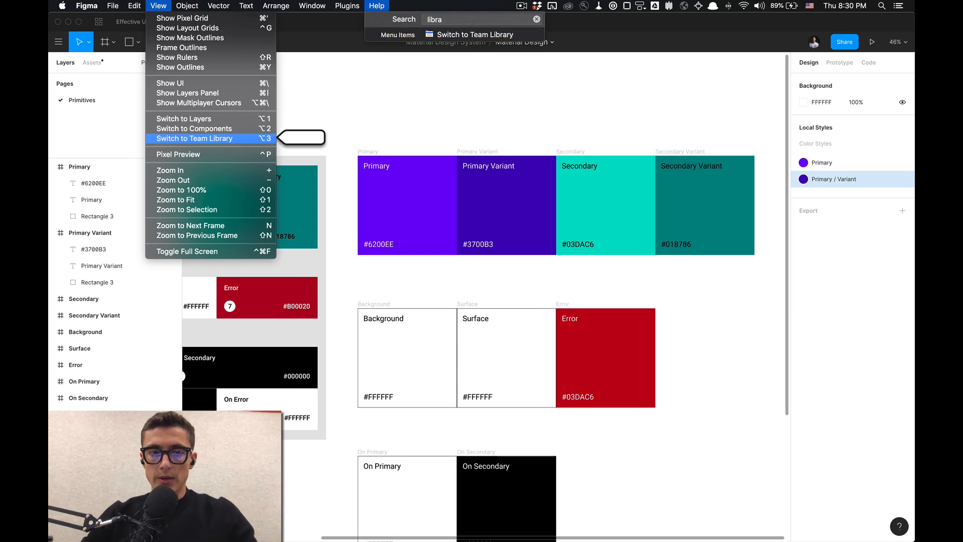
key("Escape")
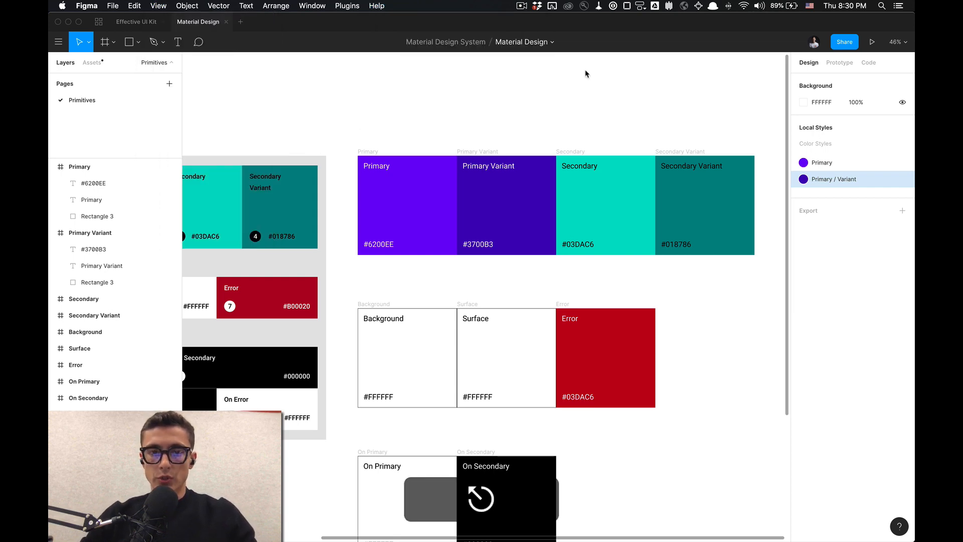
Examine the color styles that the Material Design file has published in the team libraries.
key("alt+super+o")
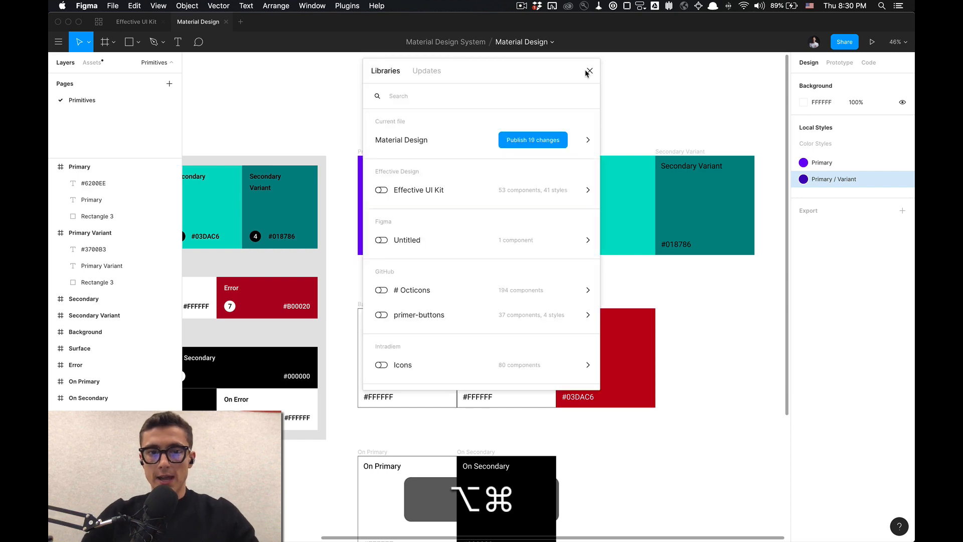
left_click(472, 144)
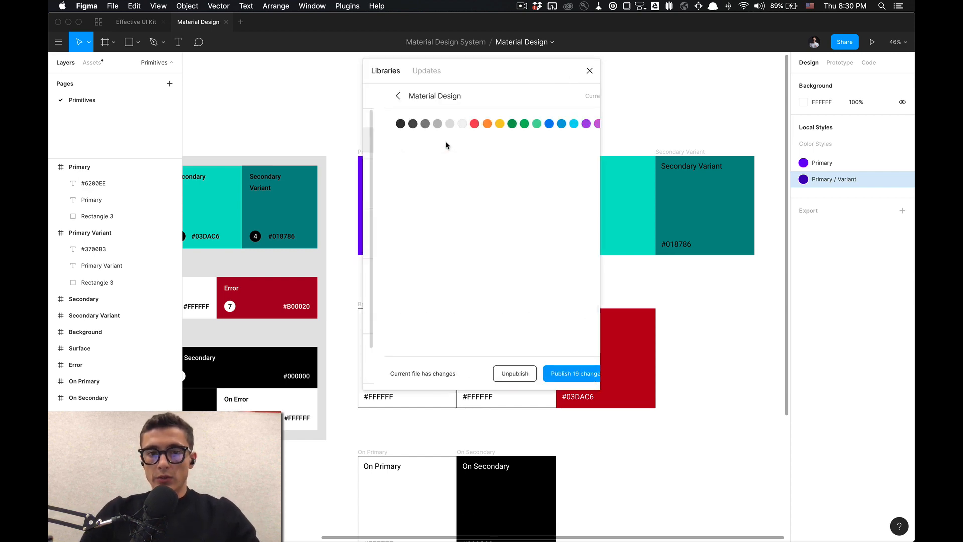
left_click(376, 96)
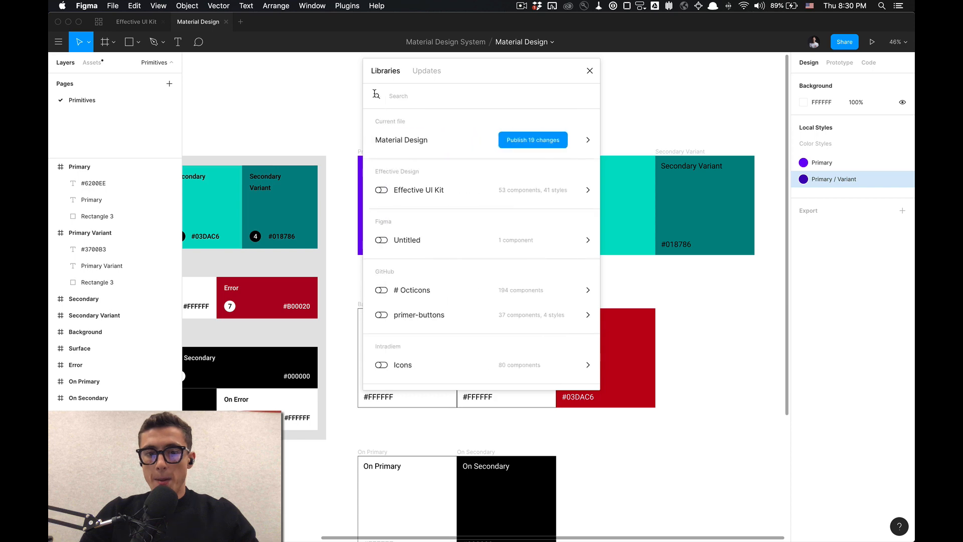
left_click(470, 142)
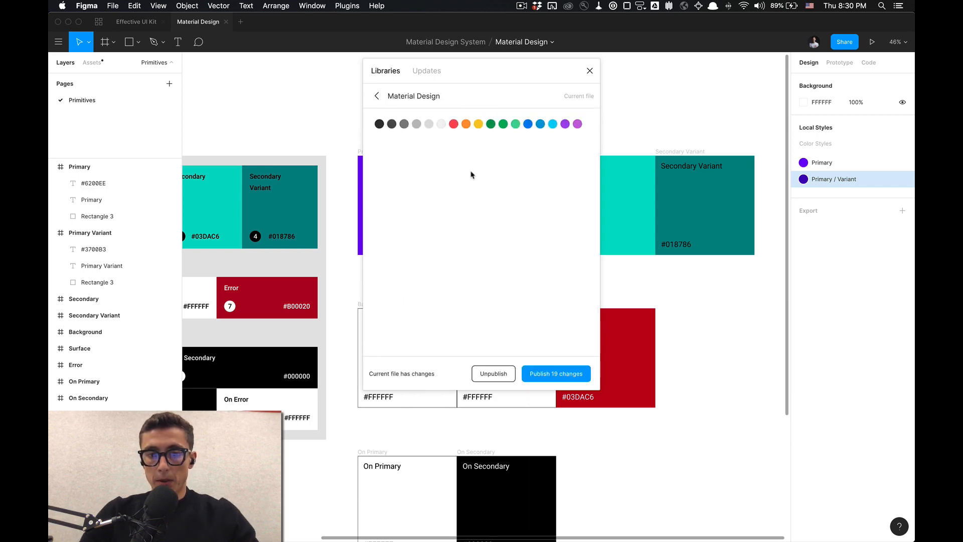
left_click(378, 96)
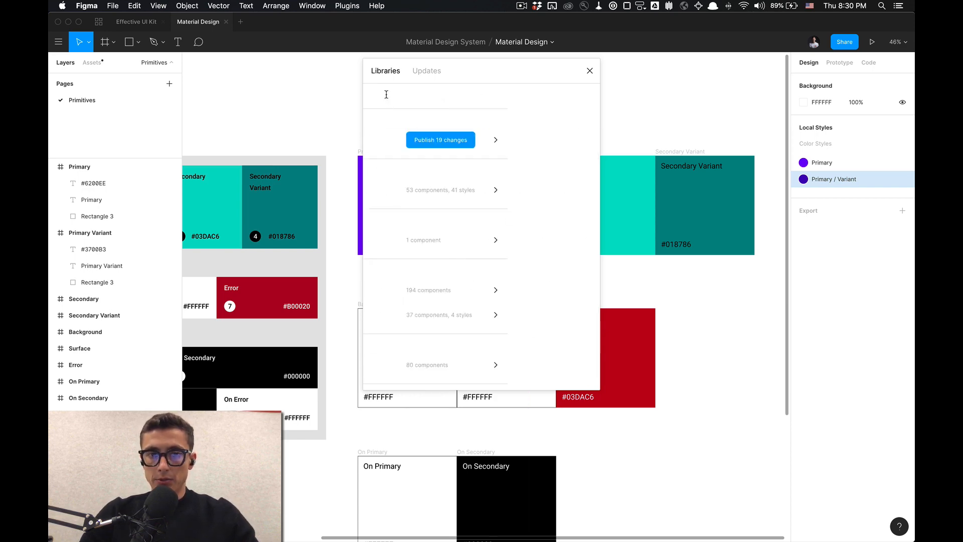
left_click(590, 71)
Create a color style named Secondary from the fill of the Secondary swatch's rectangle.
scroll(581, 114, "down", 3)
left_click_drag(560, 113, 532, 105)
scroll(558, 107, "up", 1)
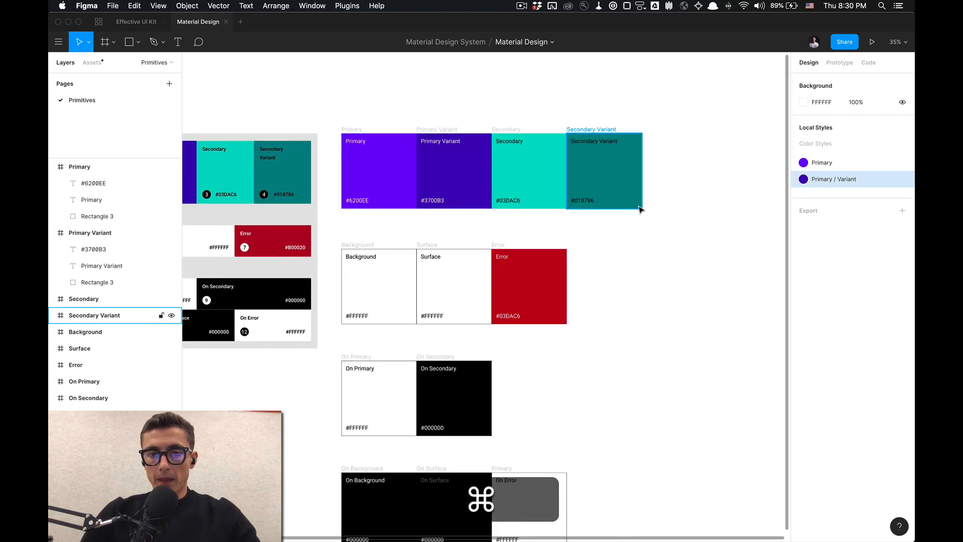
left_click_drag(623, 266, 591, 258)
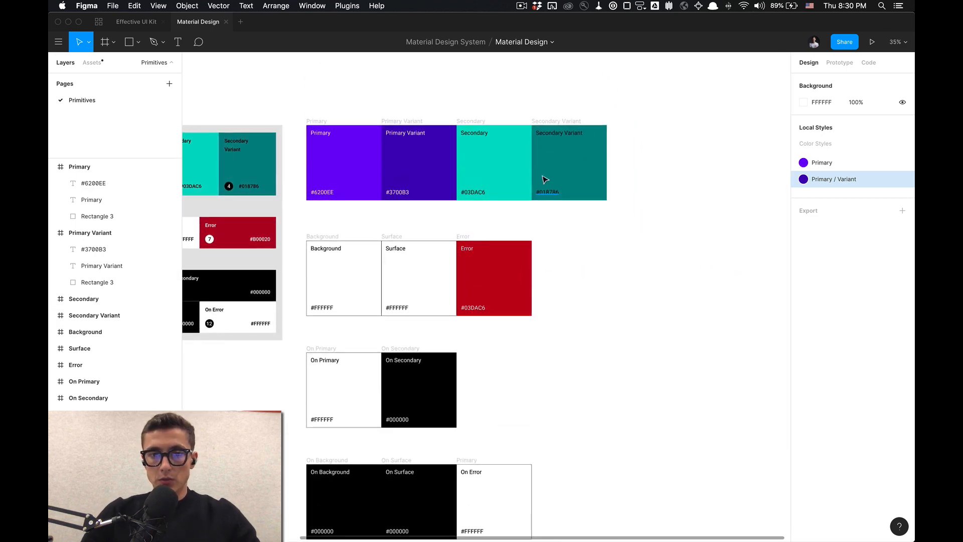
left_click(481, 161)
left_click(482, 161, "super")
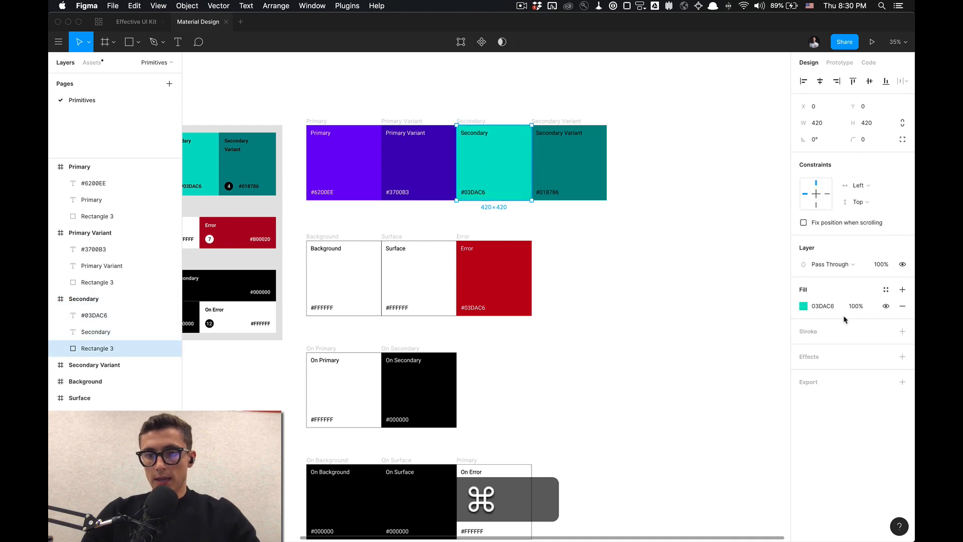
left_click(886, 290)
left_click(897, 310)
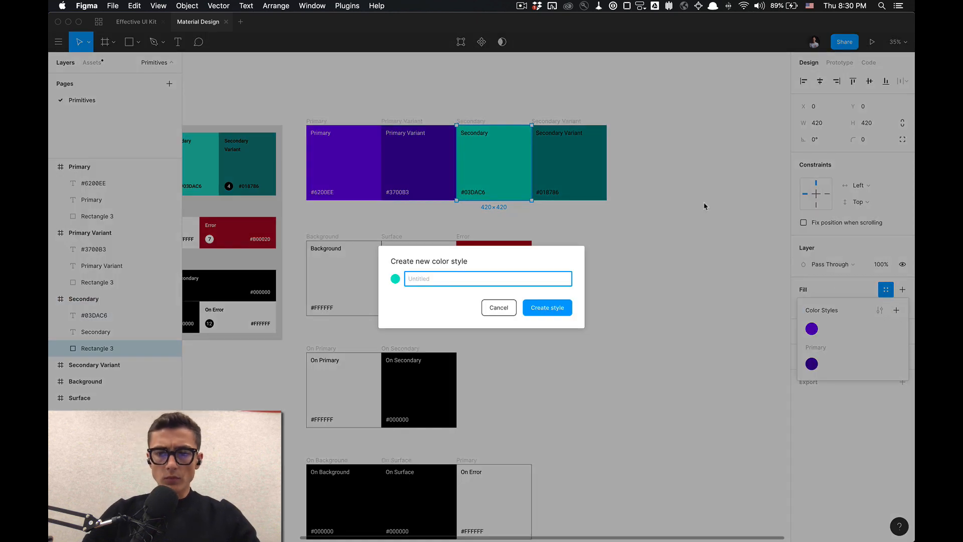
type("Seconda")
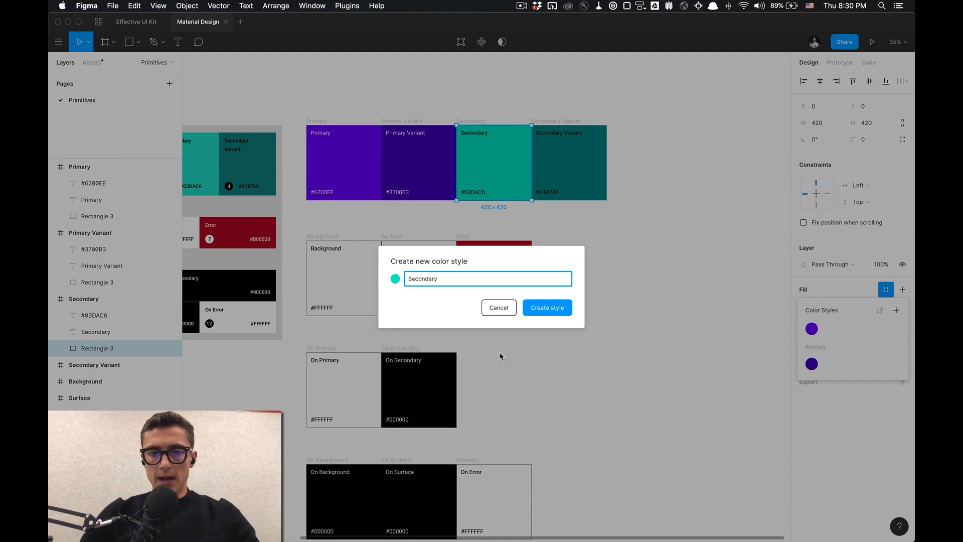
type("ry")
key("Return")
left_click(604, 258)
Create a color style named Primary Variant from the Primary Variant swatch's rectangle fill and clear the selection.
left_click(431, 160, "super")
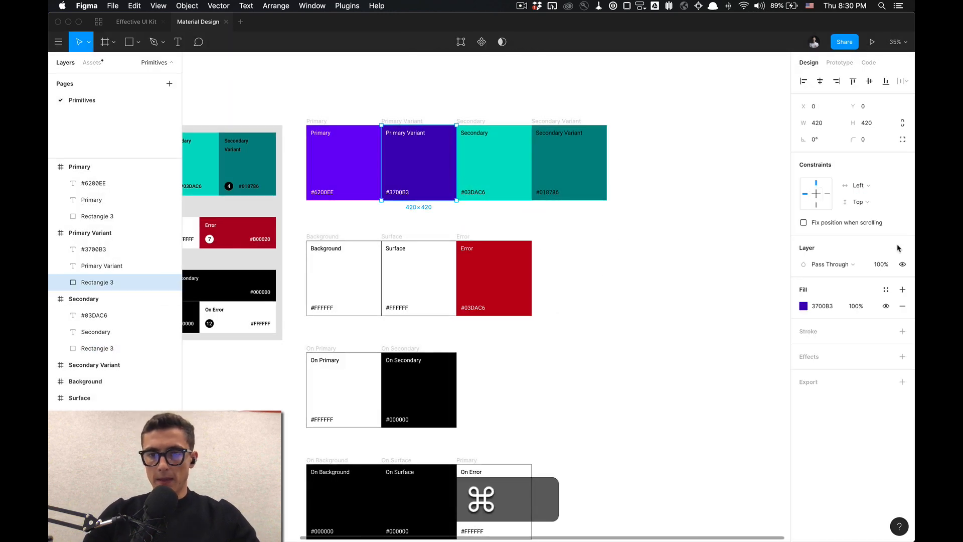
left_click(886, 290)
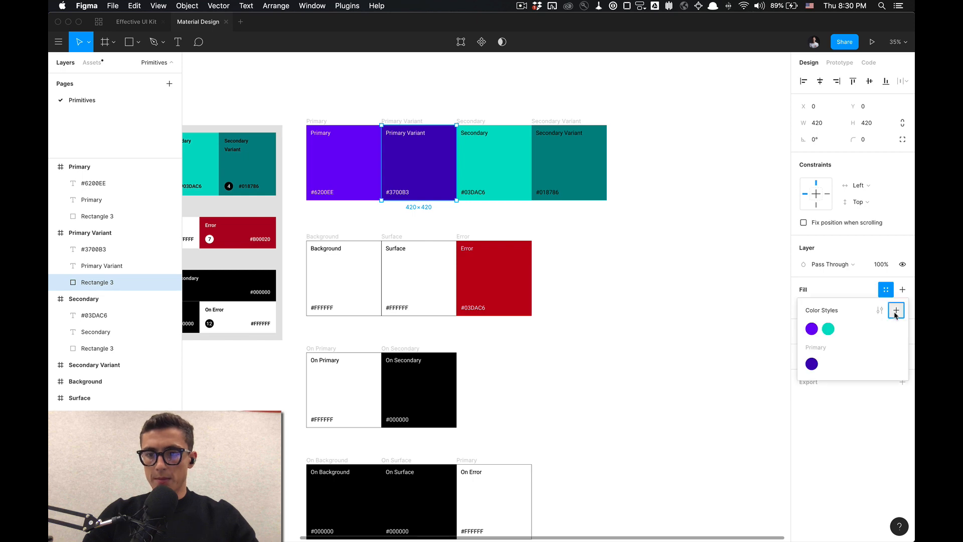
left_click(897, 310)
type("Primary Variant")
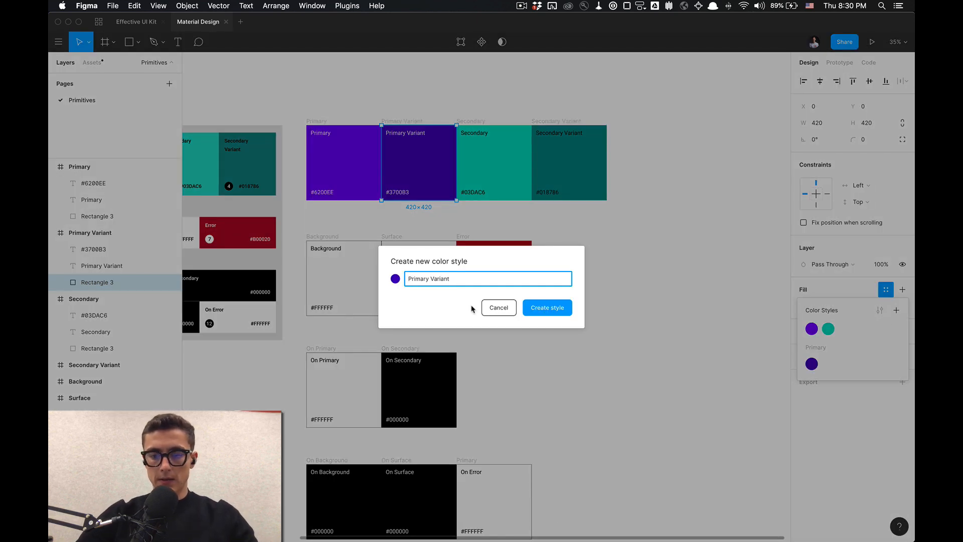
key("Return")
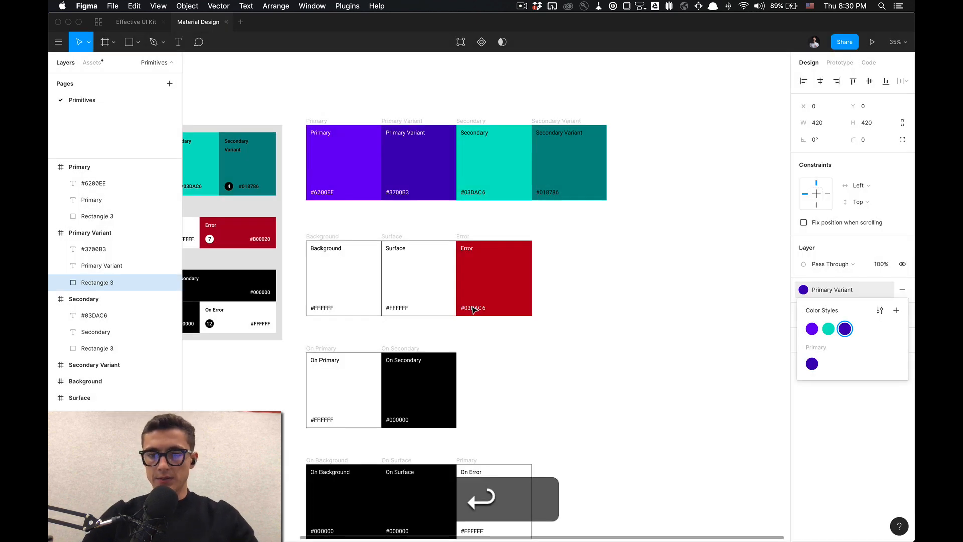
left_click(843, 331)
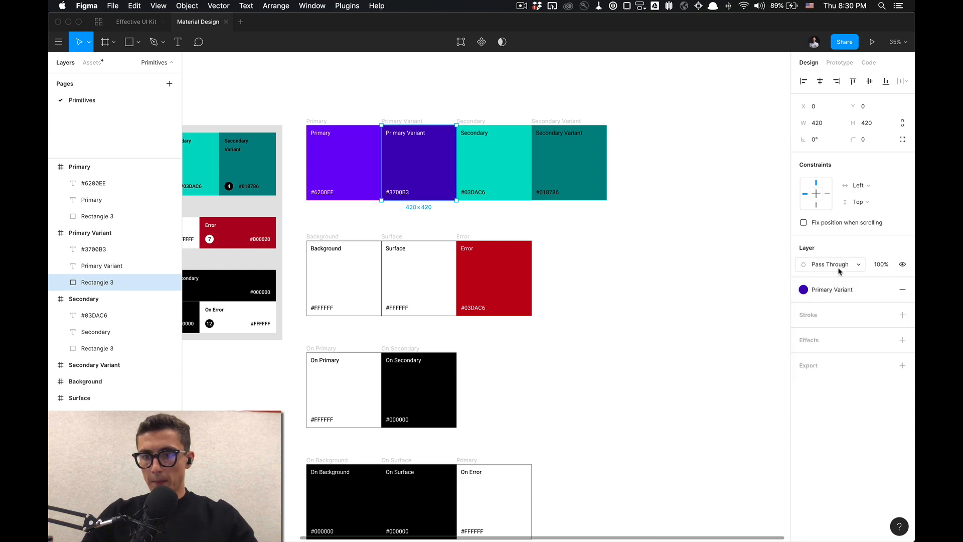
key("Escape")
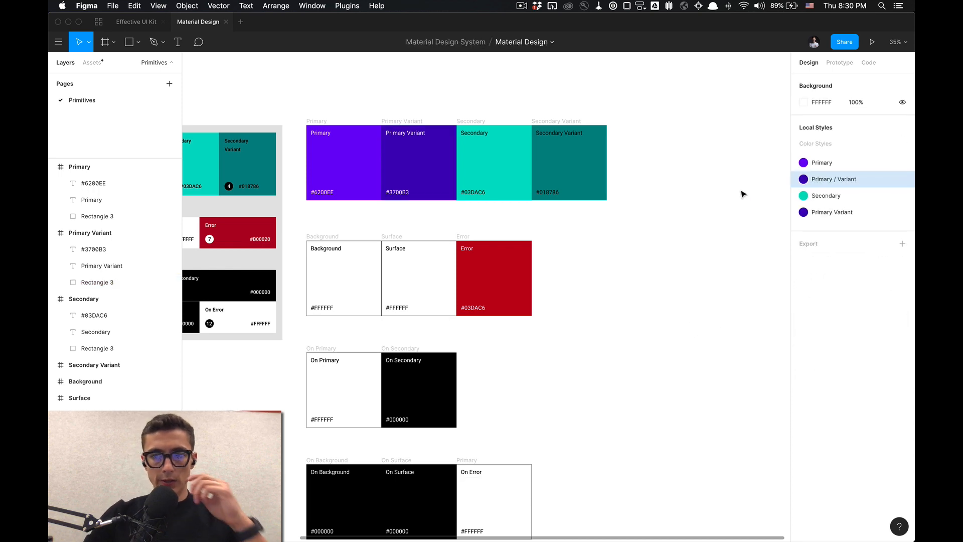
Delete the Primary / Variant color style from the file's local styles.
mouse_move(832, 200)
left_mouse_down()
mouse_move(834, 177)
mouse_move(843, 209)
left_mouse_up()
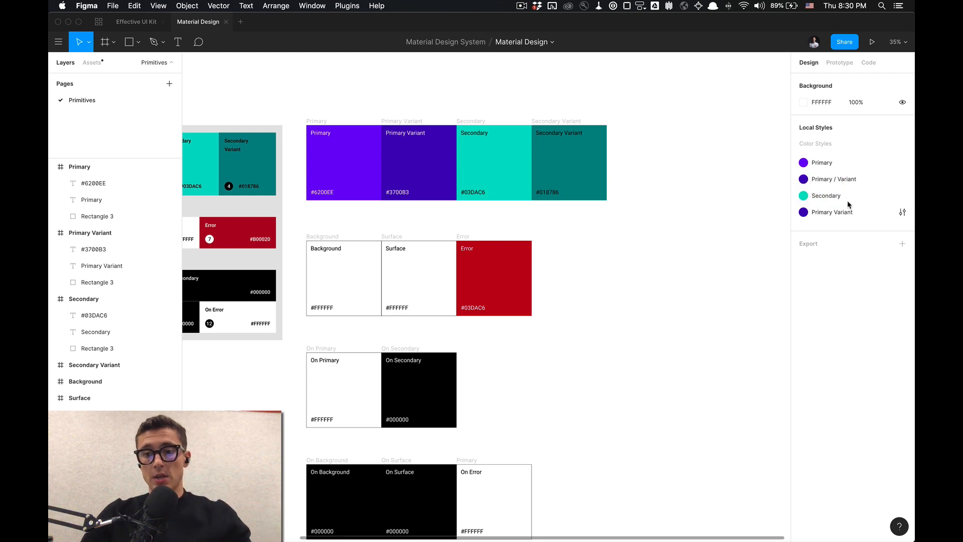
right_click(864, 180)
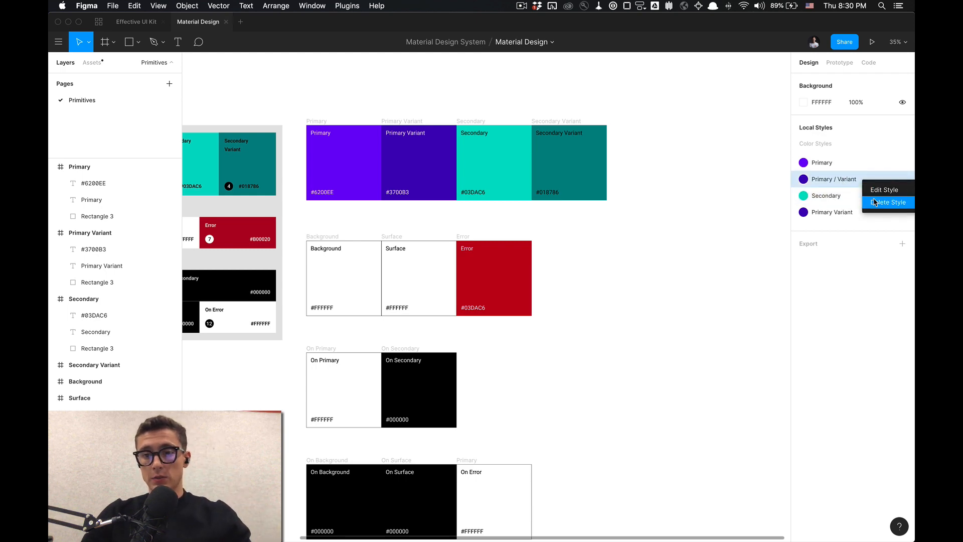
left_click(874, 201)
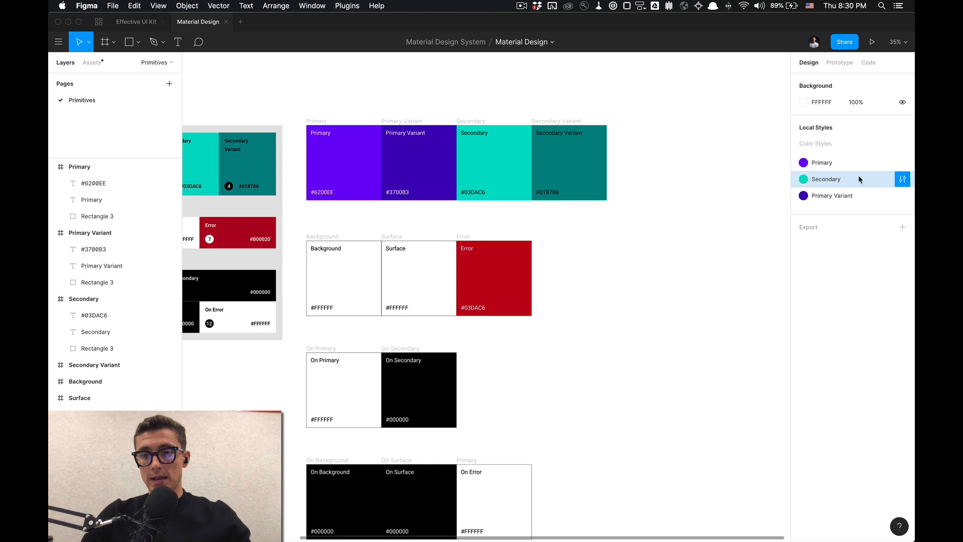
Give the Secondary color style the description "This secondary color is used for x component.".
left_click(903, 181)
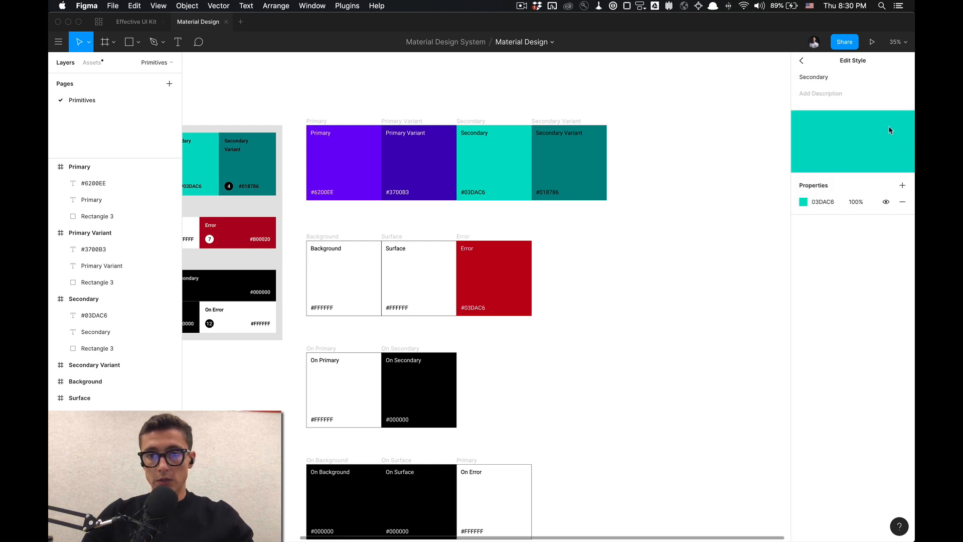
left_click(847, 94)
key("shift")
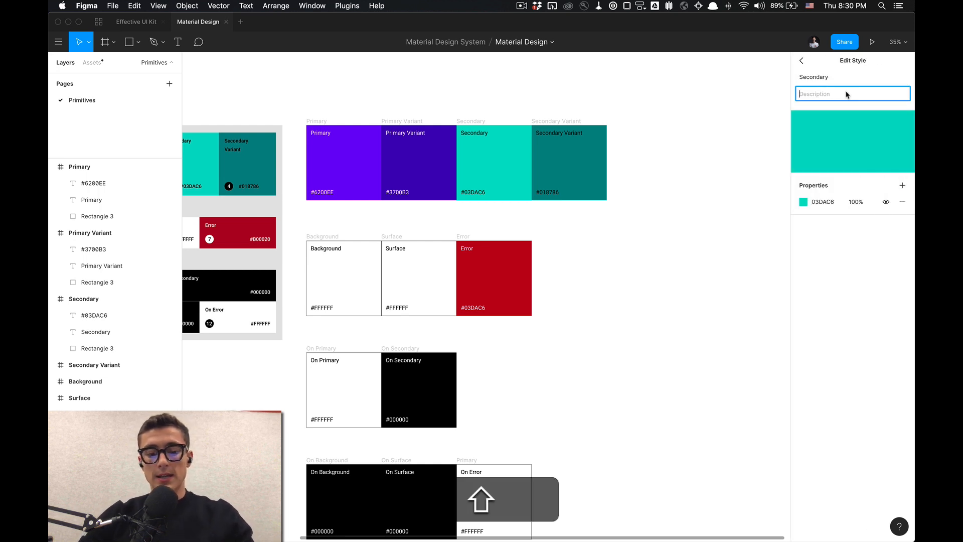
type("This second")
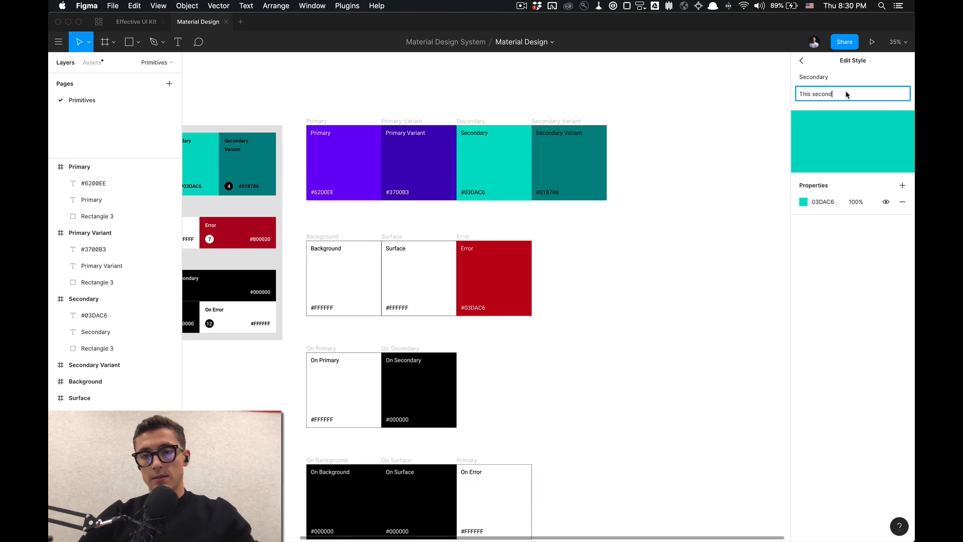
type("ary color is used for x")
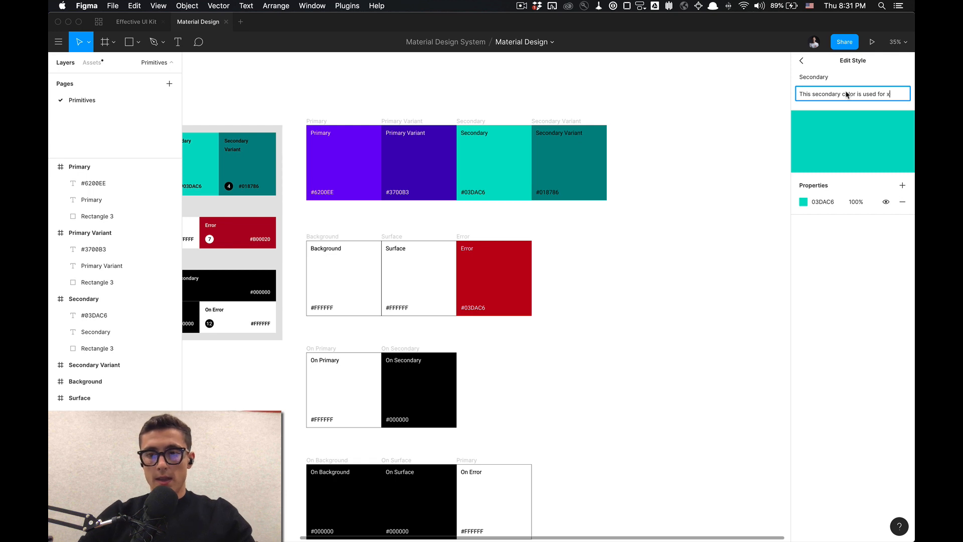
key("BackSpace")
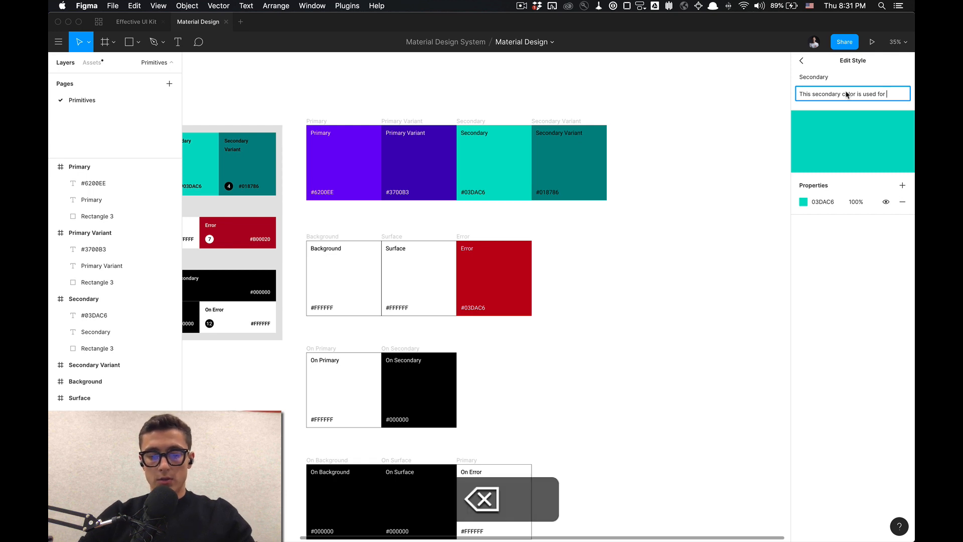
type("x compnoent")
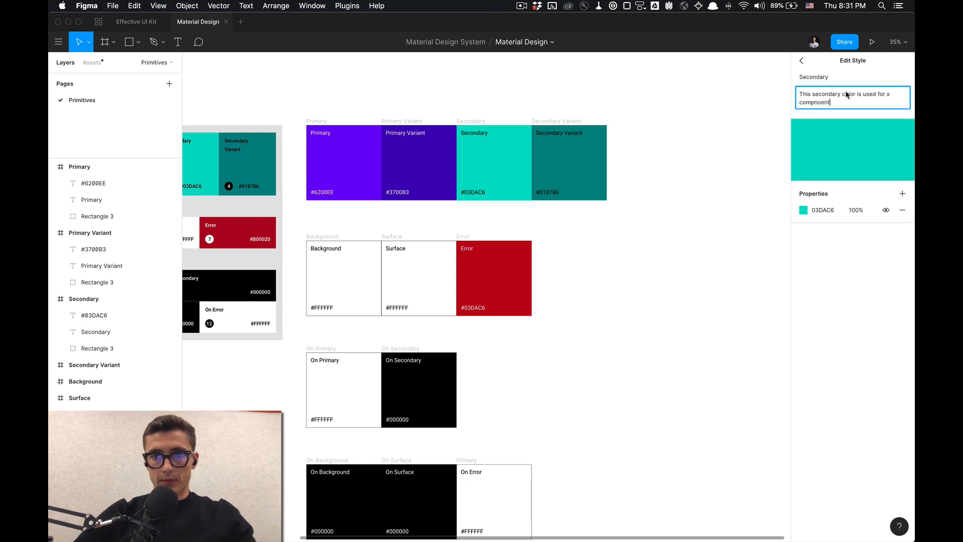
key("BackSpace")
key("BackSpace")
key("BackSpace")
key("BackSpace")
key("BackSpace")
type("onent.")
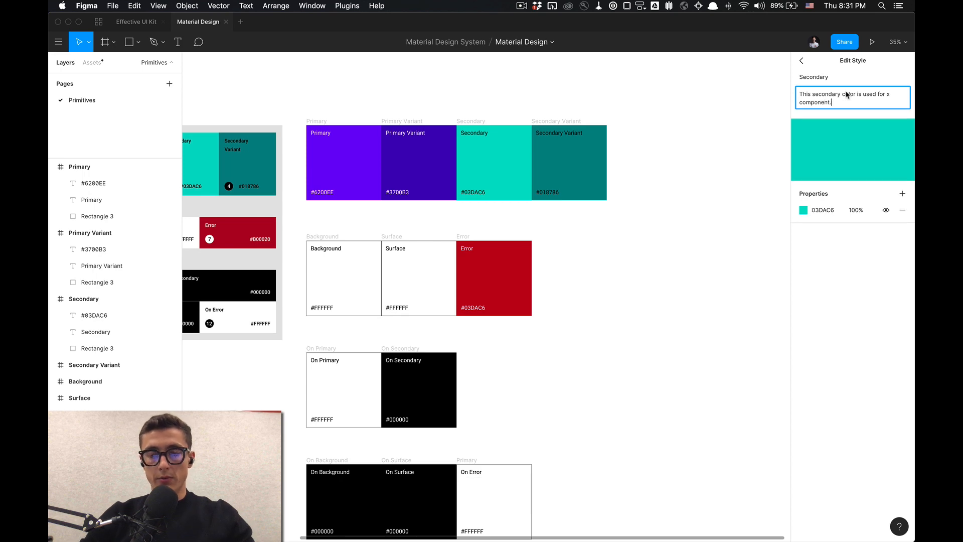
Append "Also on Surfaces for x component." to the Secondary style's description and return to the local styles list.
key("shift")
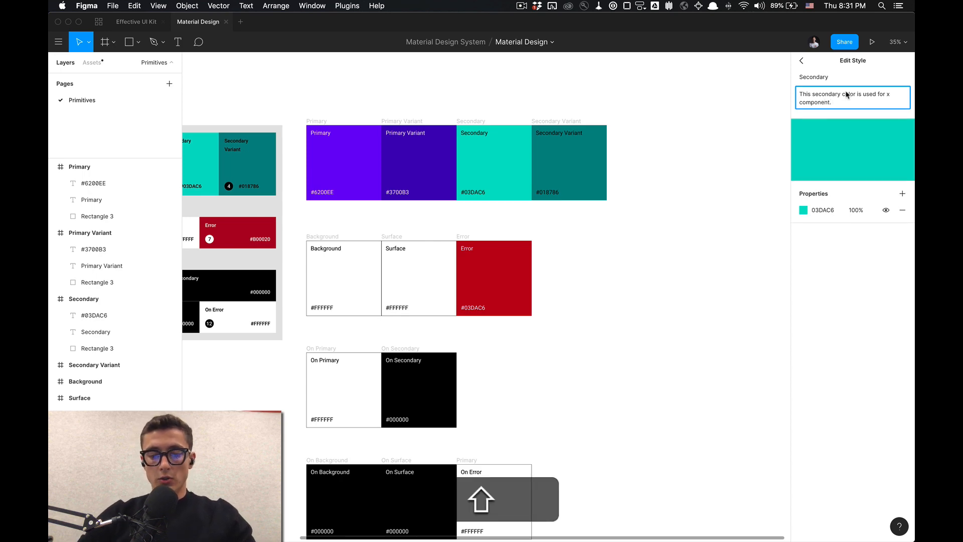
type("Also on S")
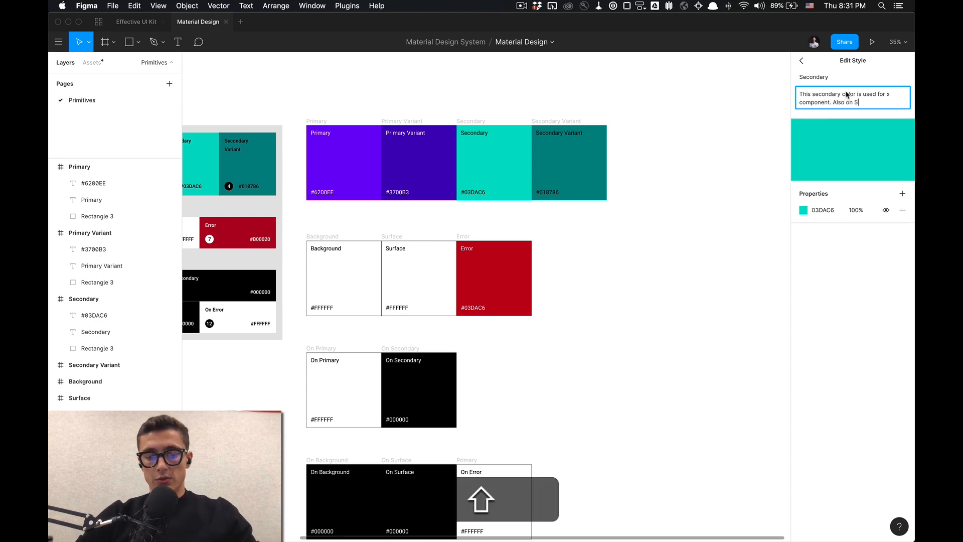
type("urfaces for")
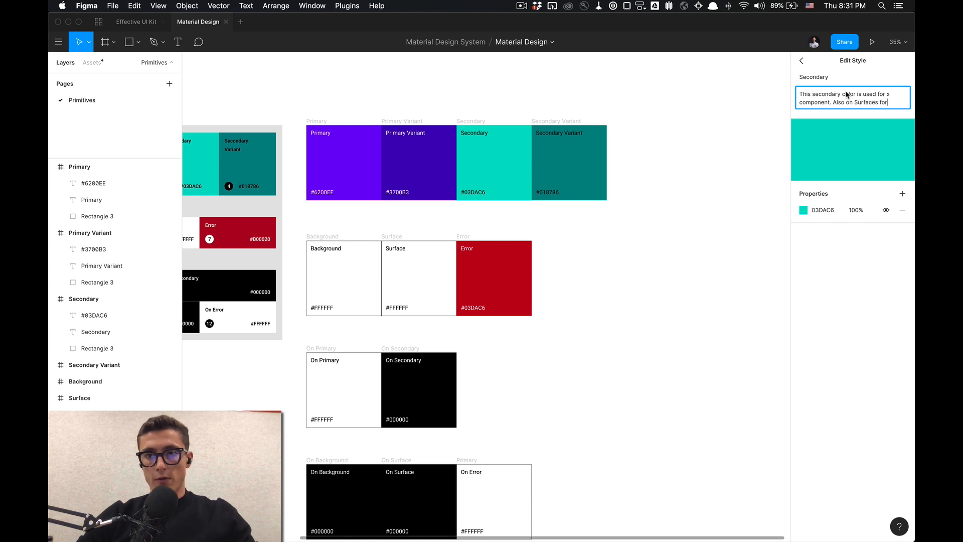
type(" x component.")
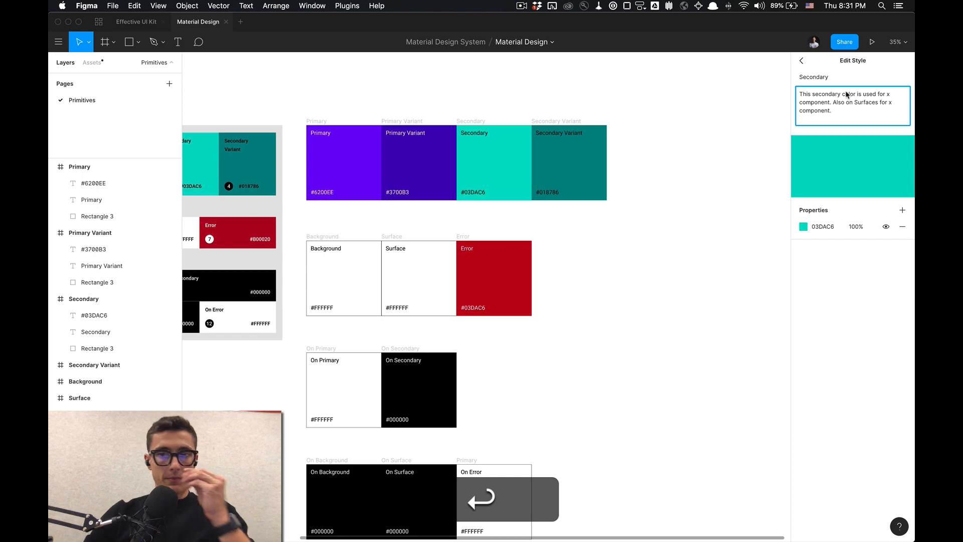
key("BackSpace")
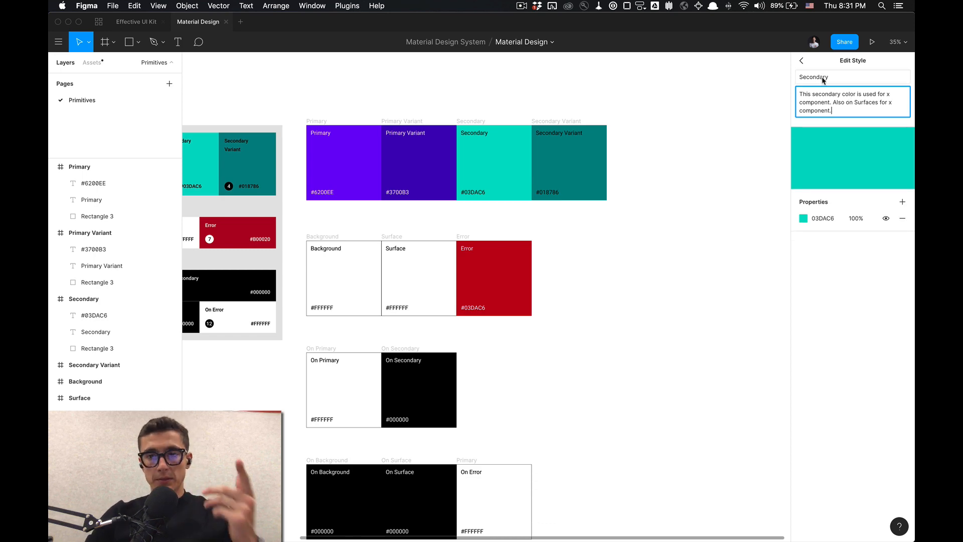
left_click(801, 60)
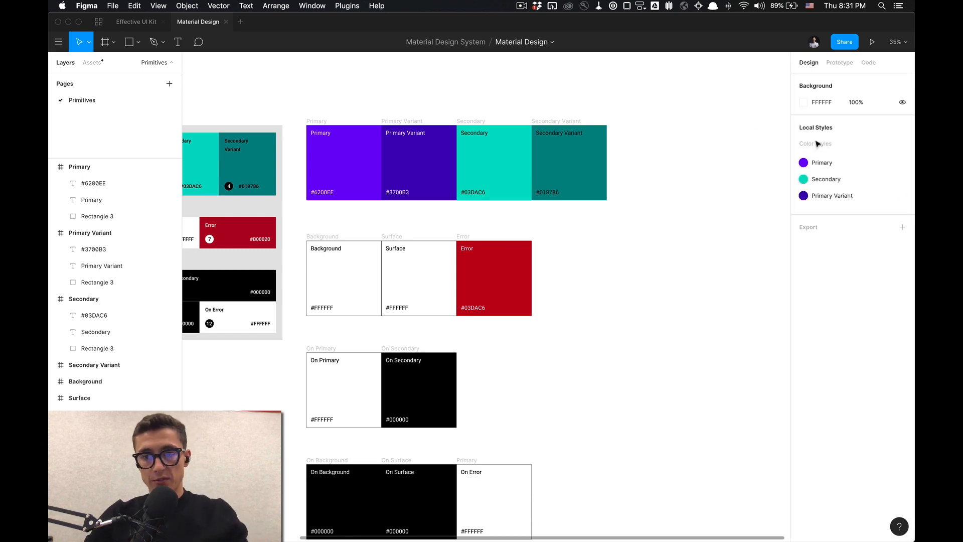
Reopen the Secondary color style to review its description, and go back to the local styles list.
right_click(855, 180)
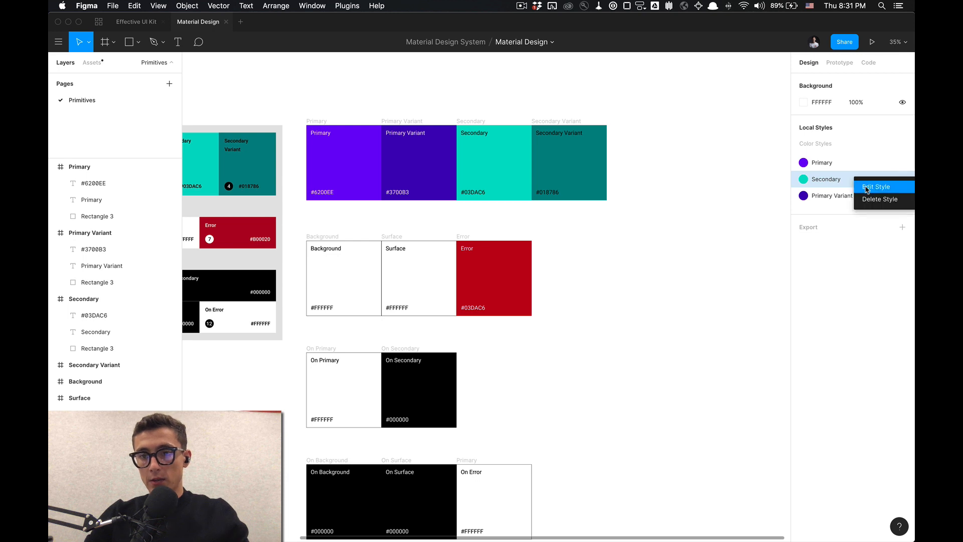
left_click(866, 189)
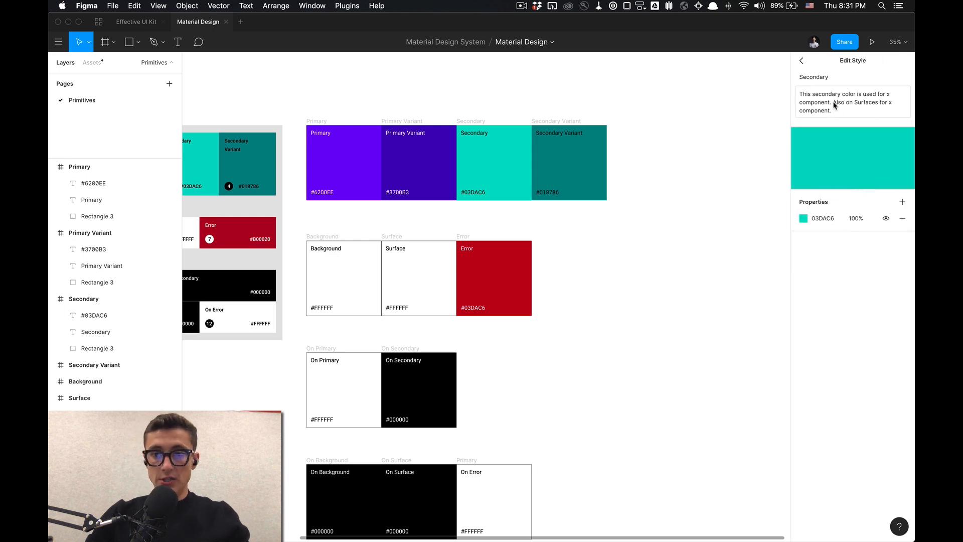
left_click(801, 61)
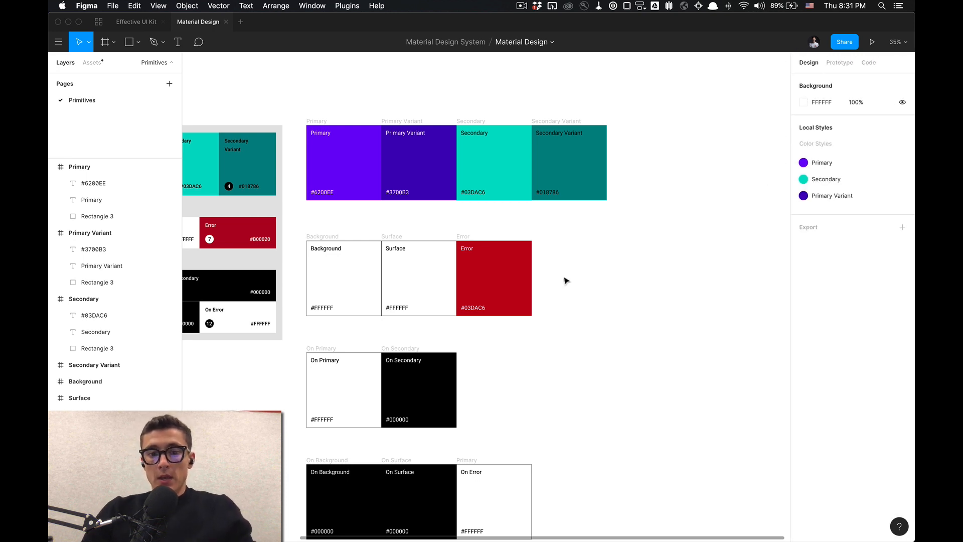
left_click(523, 167)
left_click(647, 142)
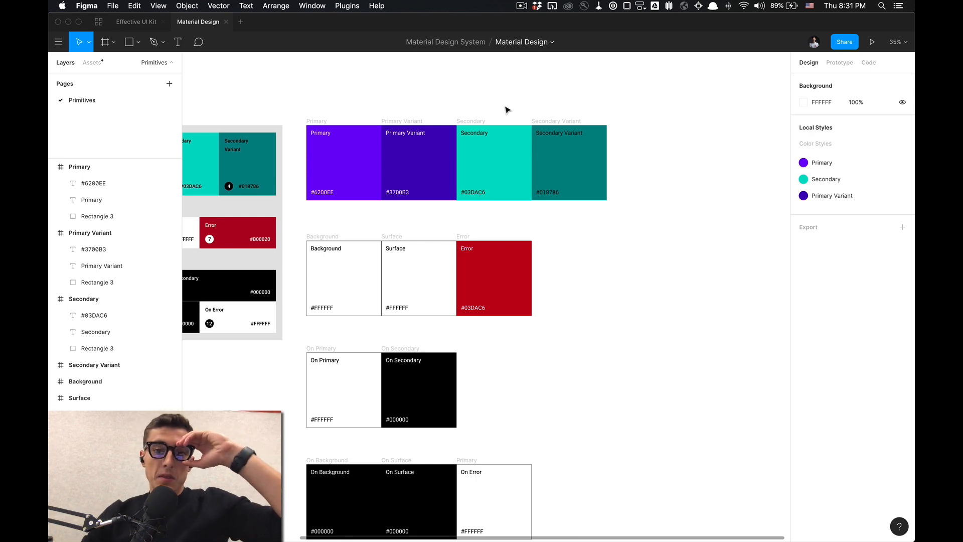
left_click(429, 166)
left_click(647, 172, "super")
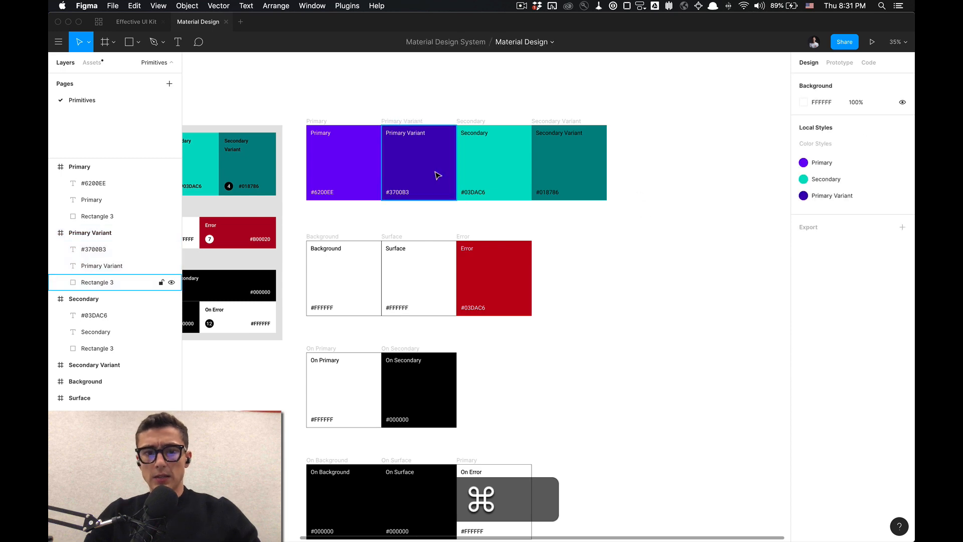
left_click(435, 172, "super")
left_click(496, 101, "super")
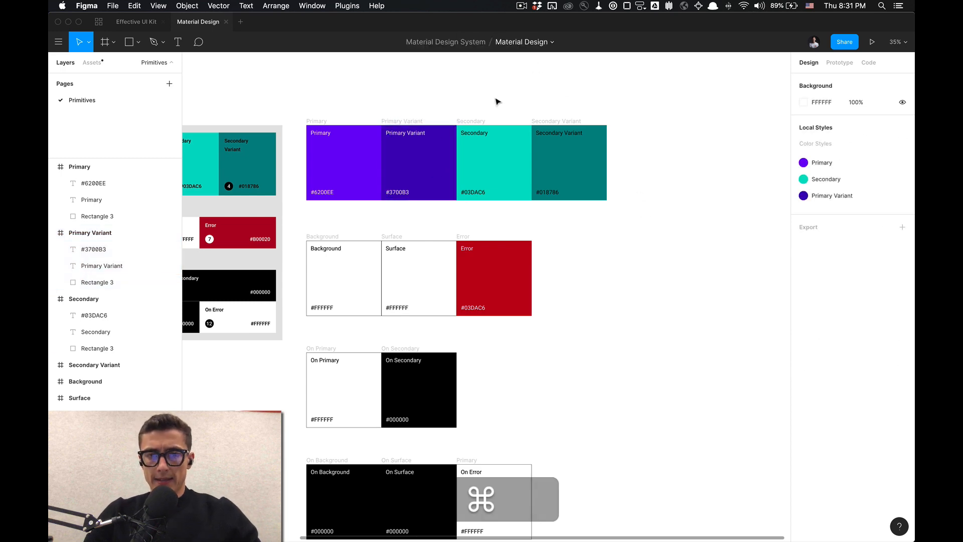
scroll(507, 105, "down", 3)
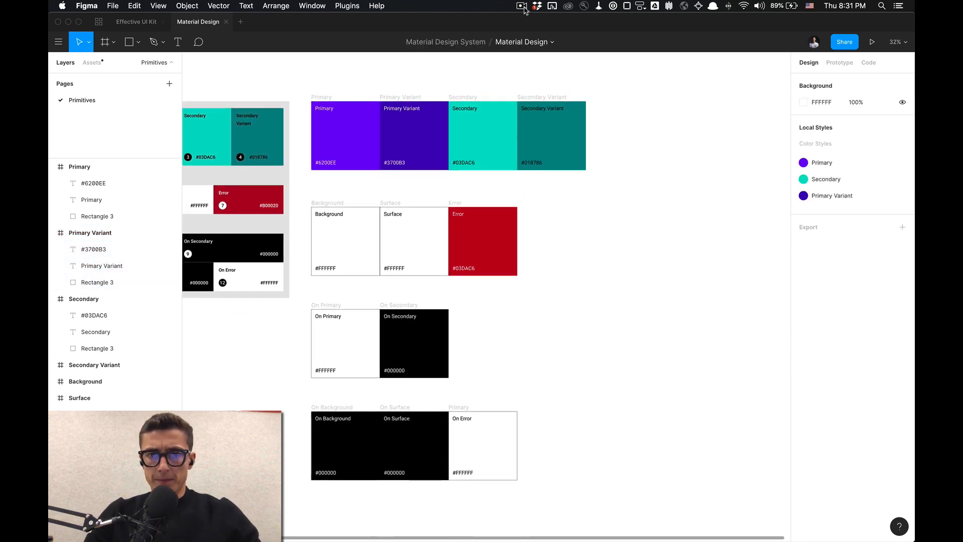
left_click(522, 6)
left_click(539, 37)
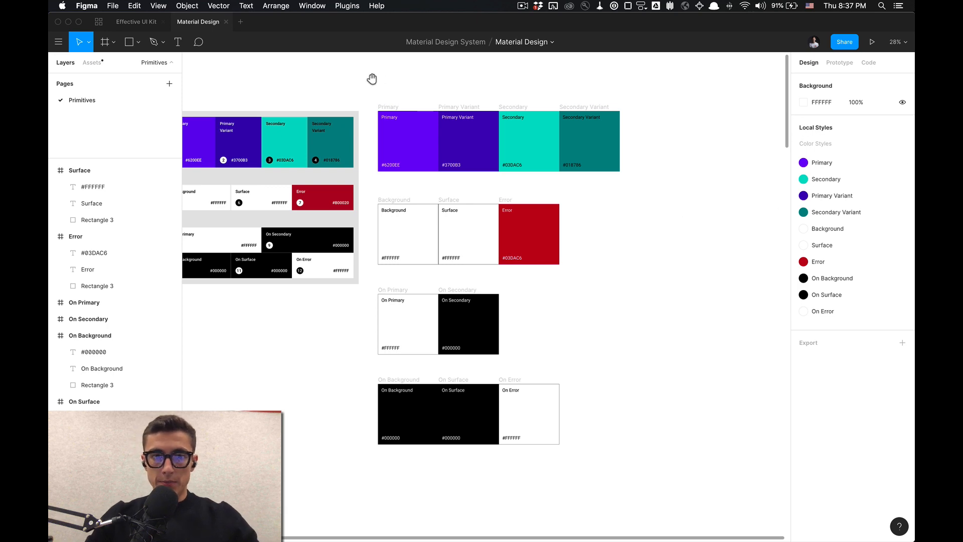
Draw a rectangle about 494 × 490 on the empty canvas beside the Error swatch.
left_click_drag(371, 80, 424, 79)
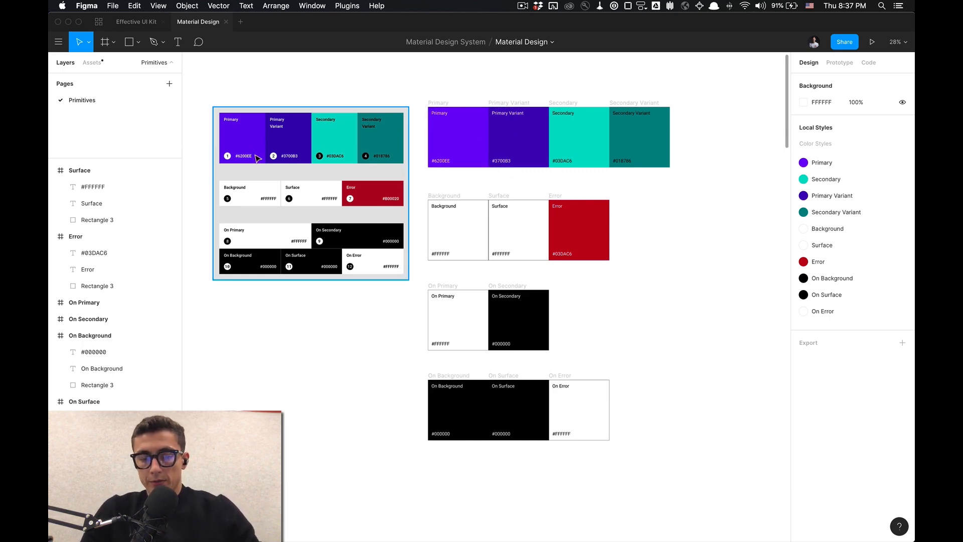
scroll(488, 129, "up", 1)
left_click_drag(495, 157, 376, 137)
left_click(338, 120)
left_click(533, 183)
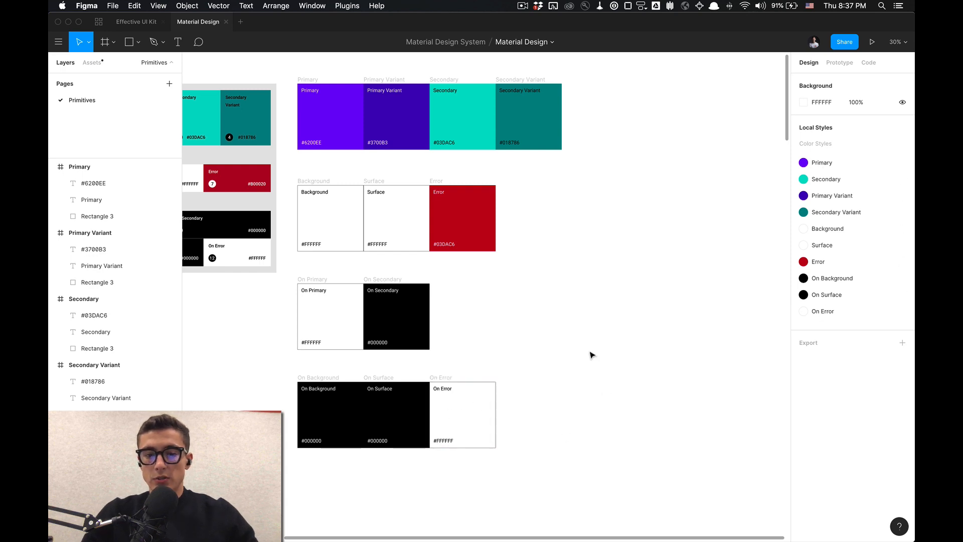
left_click_drag(551, 287, 575, 310)
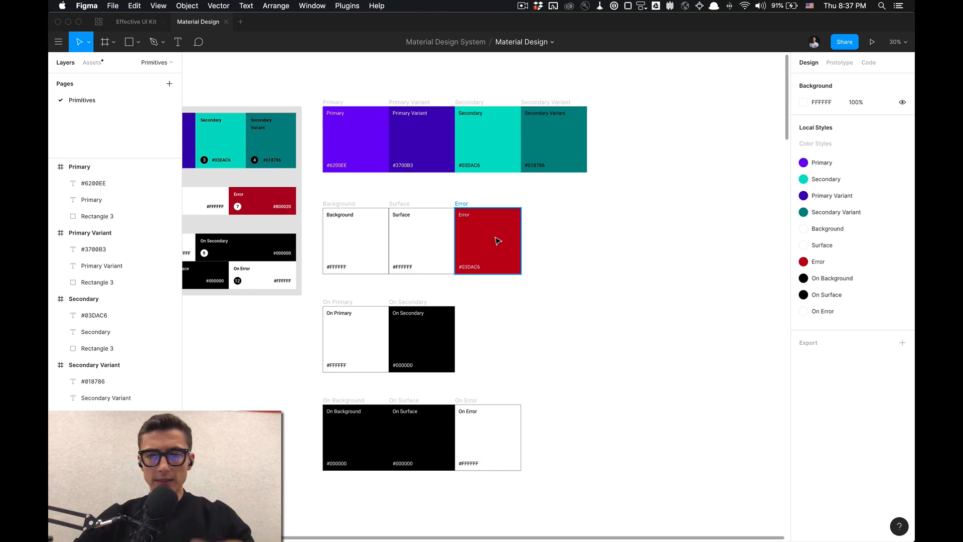
key("r")
left_click_drag(554, 218, 631, 295)
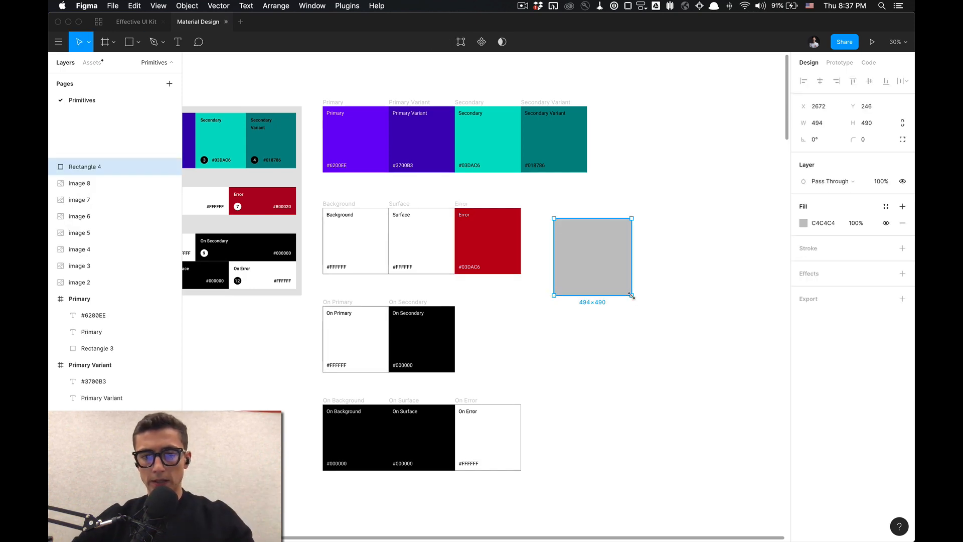
Review the Secondary color style's description from the rectangle's fill style choices, then check the available color styles without applying one.
left_click(885, 206)
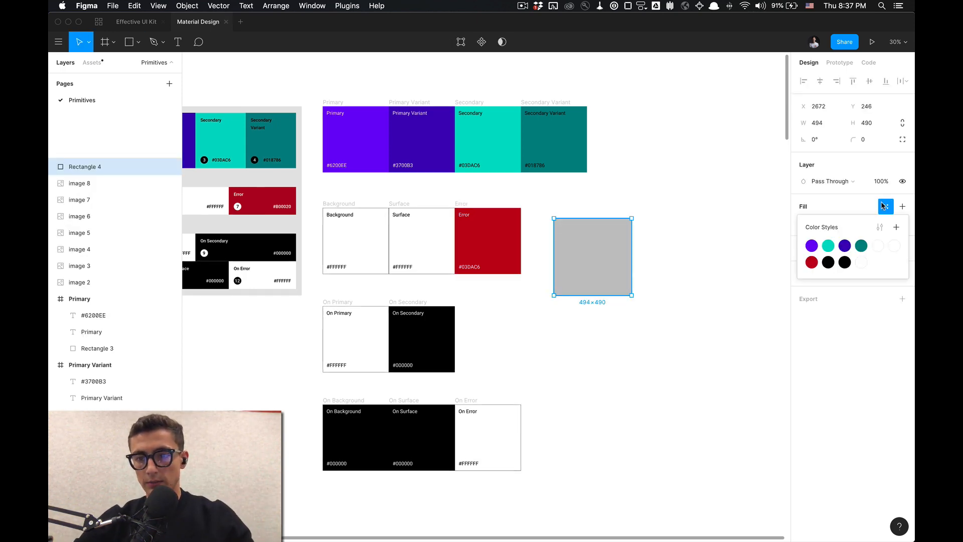
right_click(826, 246)
left_click(836, 249)
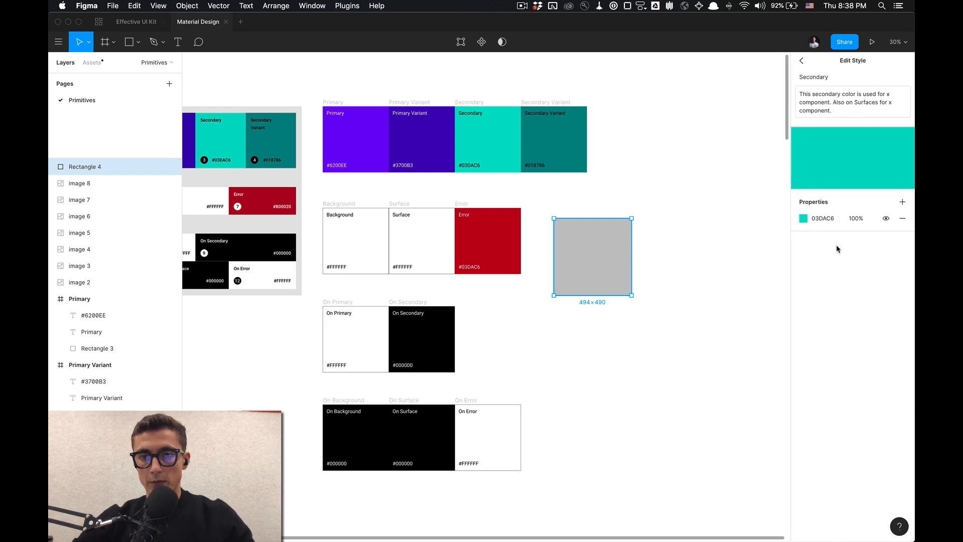
left_click(801, 60)
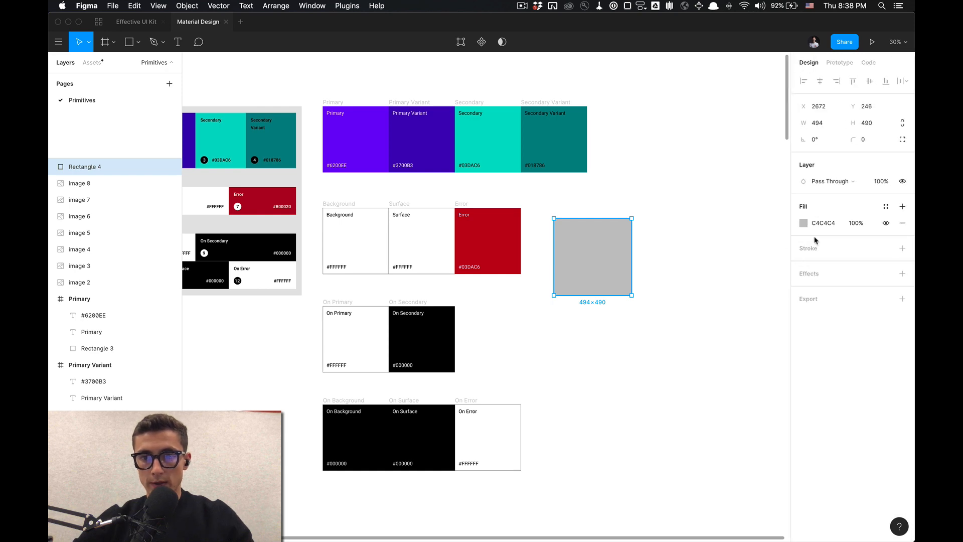
left_click(886, 206)
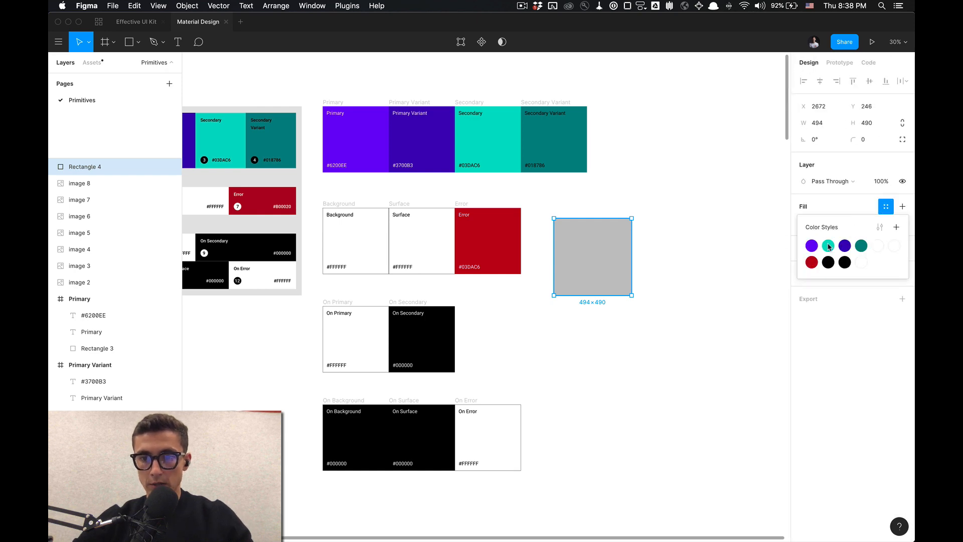
mouse_move(827, 249)
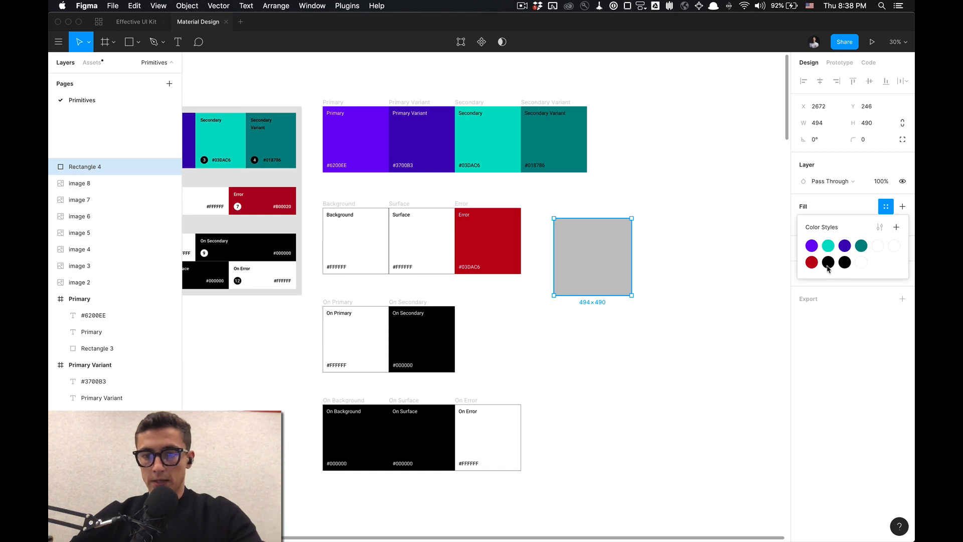
left_click(677, 243)
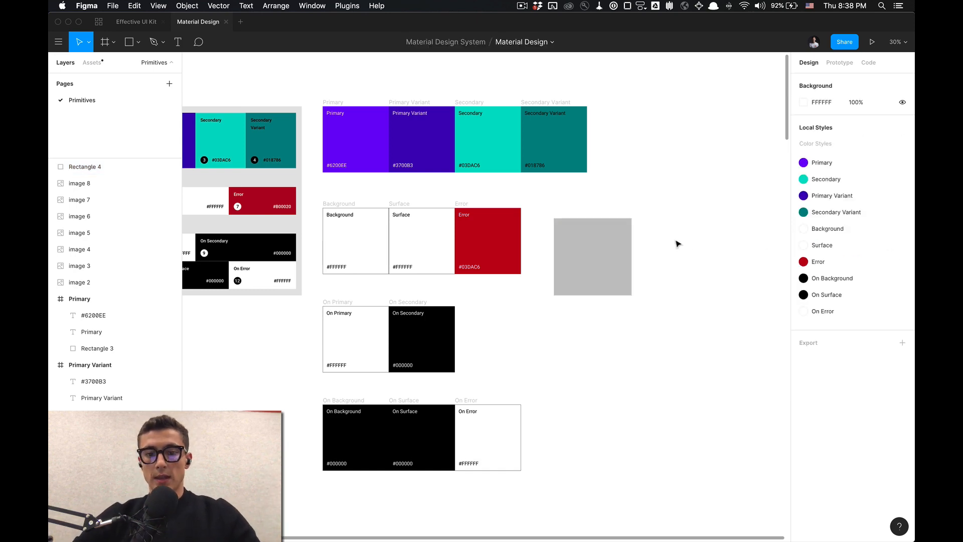
Switch to the Material Design color system page in Chrome and find the 2014 Material Design color palettes section.
key("super+Tab")
key("super+Tab")
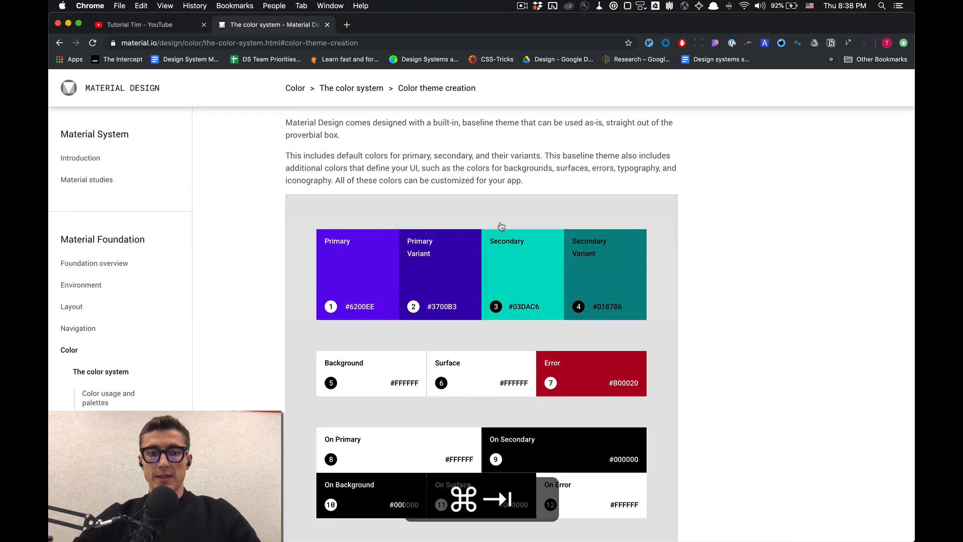
scroll(500, 223, "down", 6)
scroll(500, 223, "down", 15)
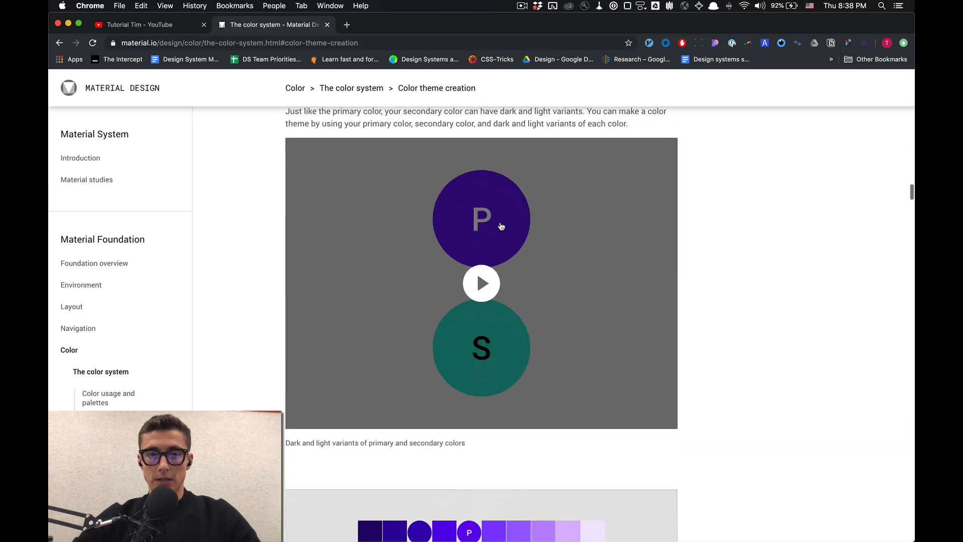
scroll(500, 226, "down", 20)
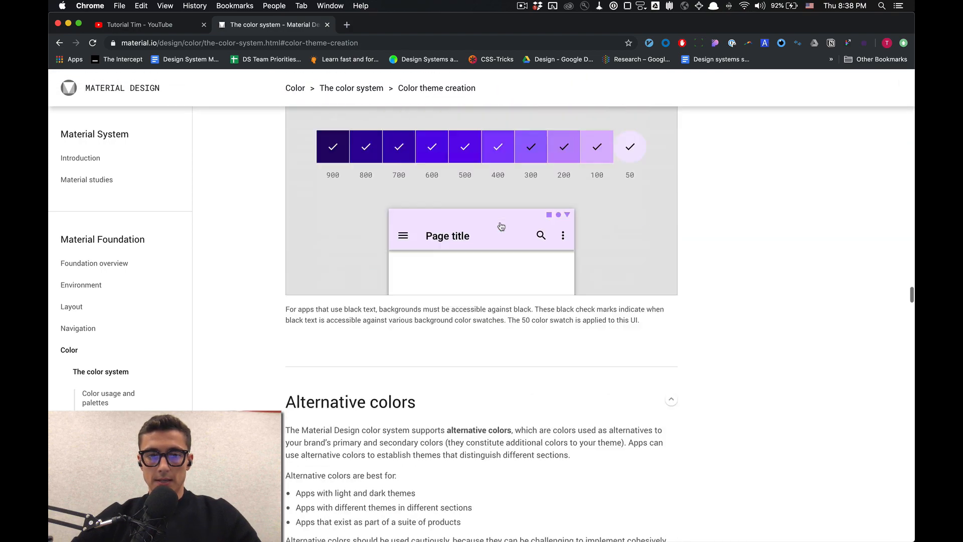
scroll(501, 226, "down", 20)
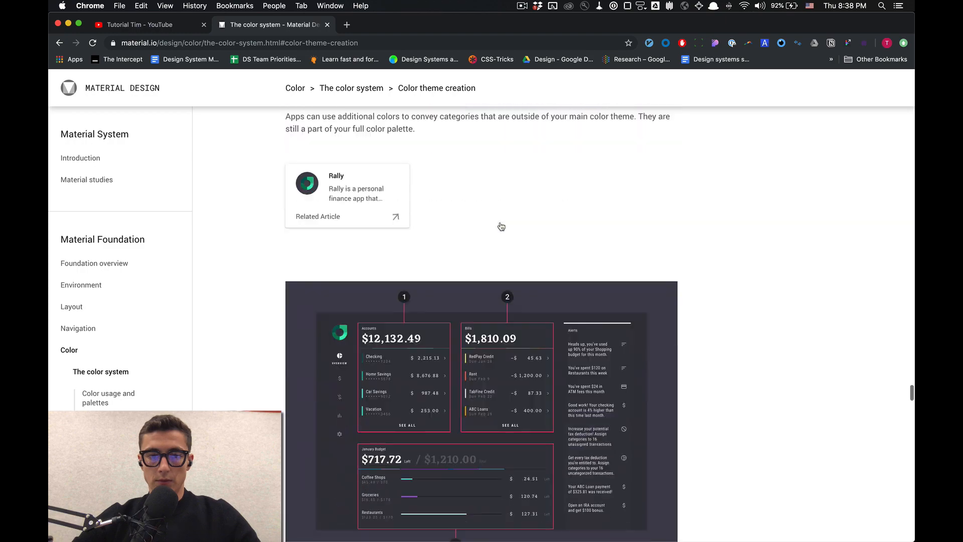
scroll(500, 222, "down", 10)
scroll(452, 216, "up", 7)
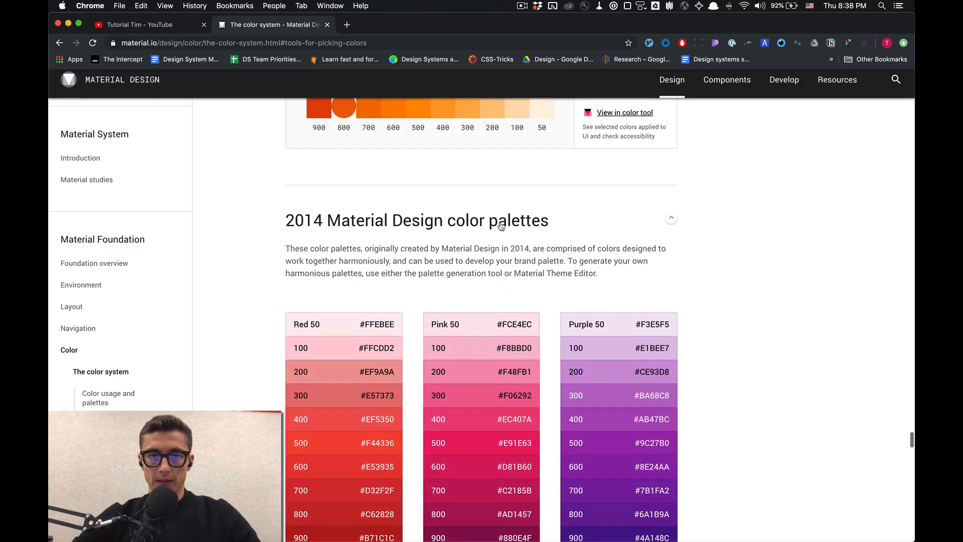
Examine the 2014 palettes' shade numbering and hex codes across the red, pink, purple and following color columns.
scroll(417, 208, "down", 2)
left_click_drag(349, 167, 434, 181)
left_click(435, 181)
scroll(436, 183, "down", 2)
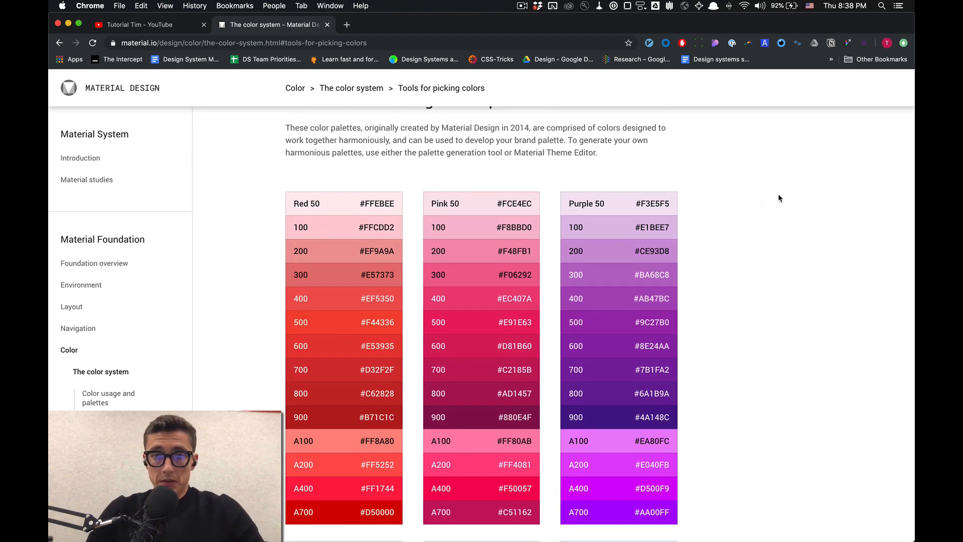
scroll(743, 197, "down", 1)
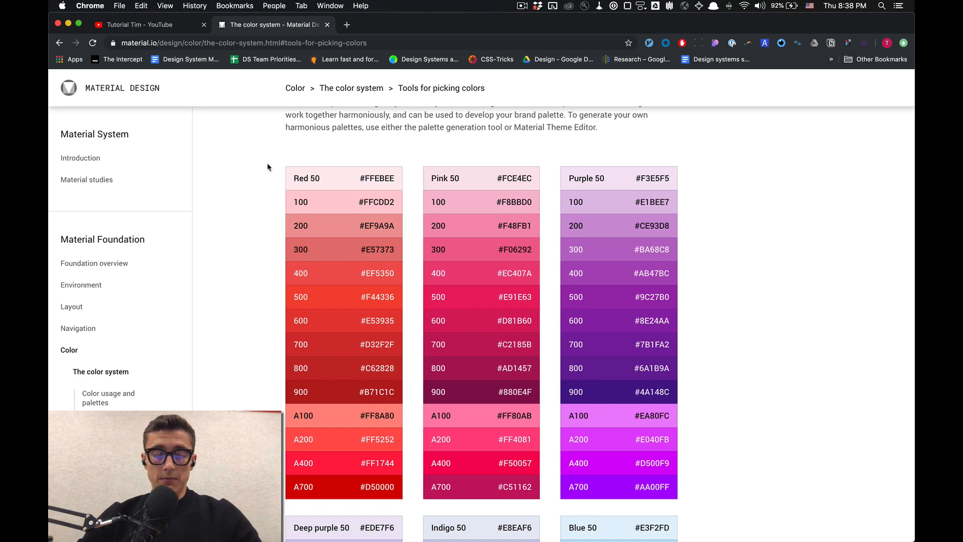
left_click_drag(310, 179, 303, 243)
left_click(305, 245)
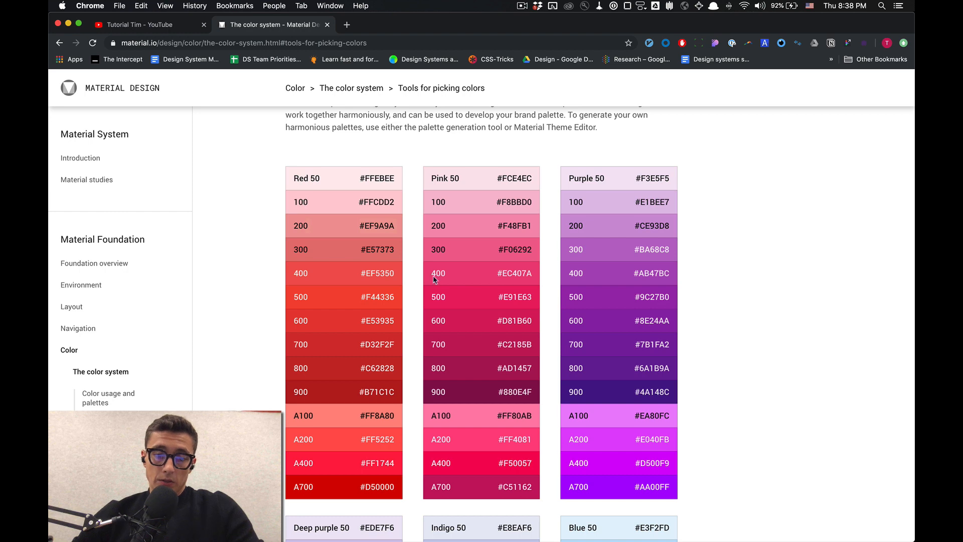
scroll(434, 279, "down", 1)
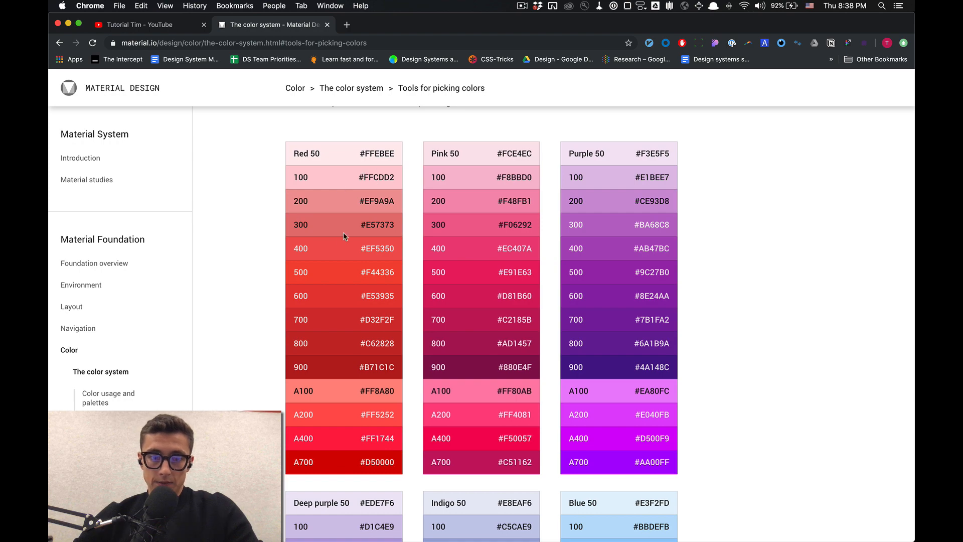
scroll(339, 245, "down", 10)
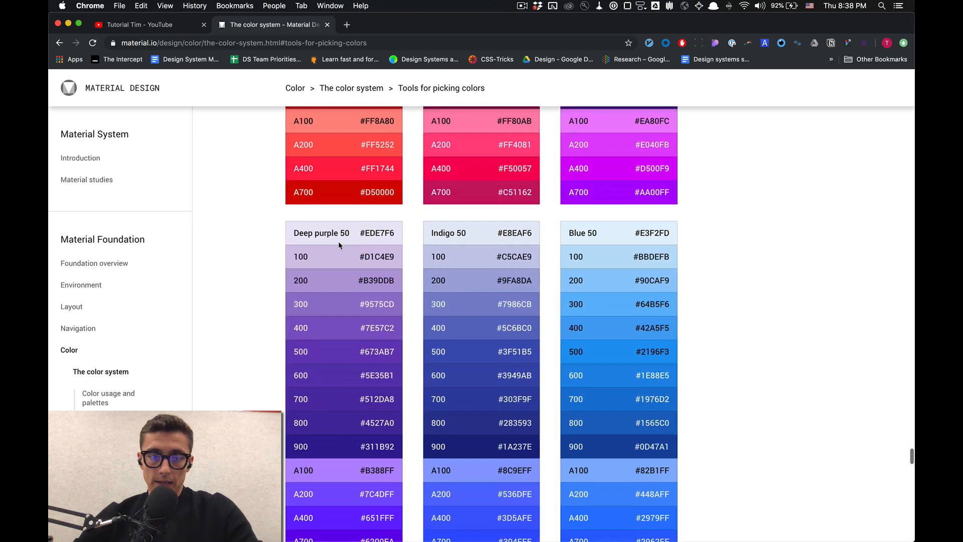
scroll(339, 245, "up", 10)
scroll(331, 261, "down", 2)
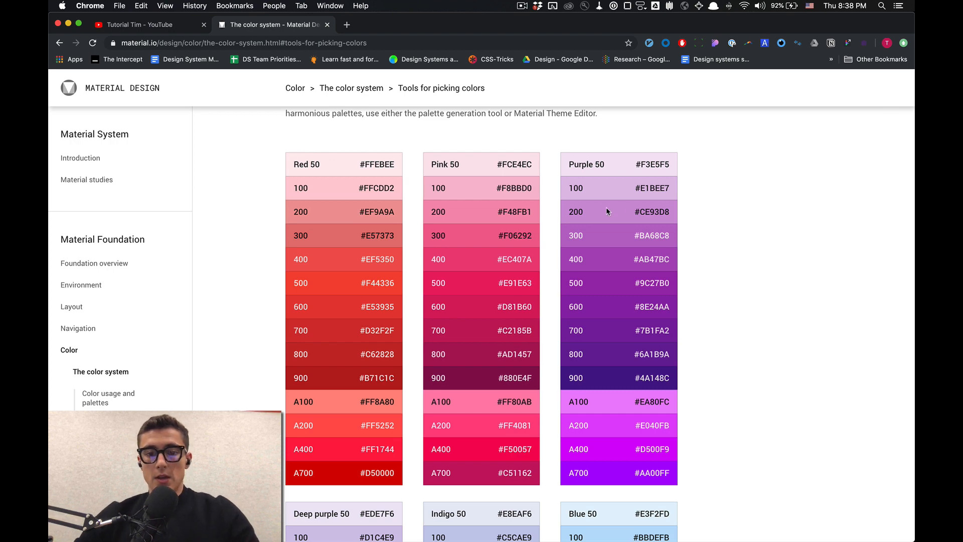
Switch back to Figma and delete the grey rectangle beside the Error swatch.
key("alt+Tab")
left_click(587, 273)
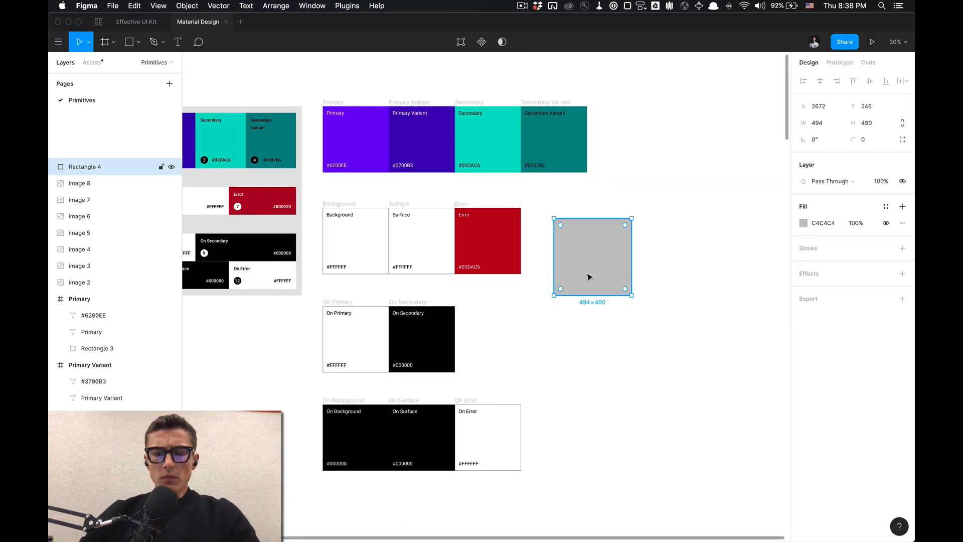
key("BackSpace")
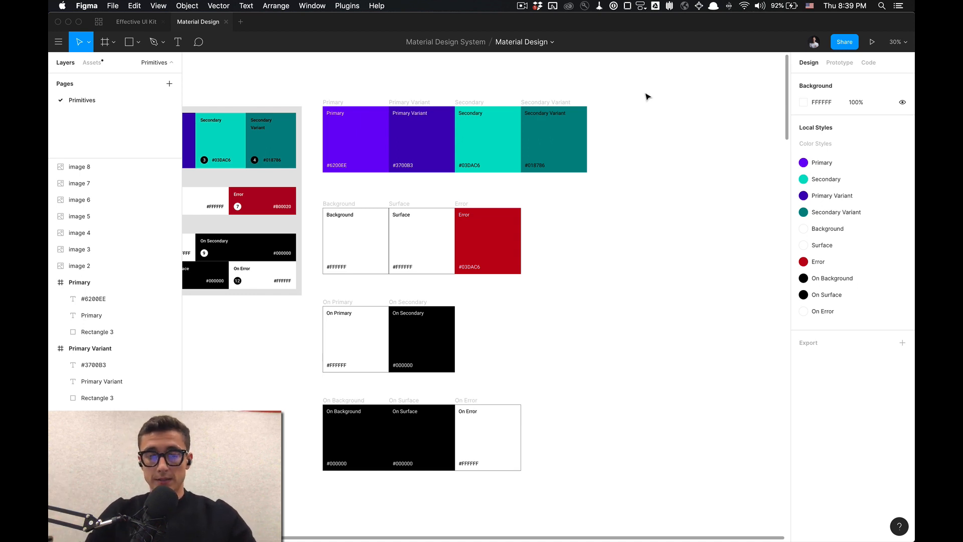
Delete all the color swatch frames beside the baseline theme image, undo the deletion and clear the selection.
left_click_drag(650, 95, 314, 503)
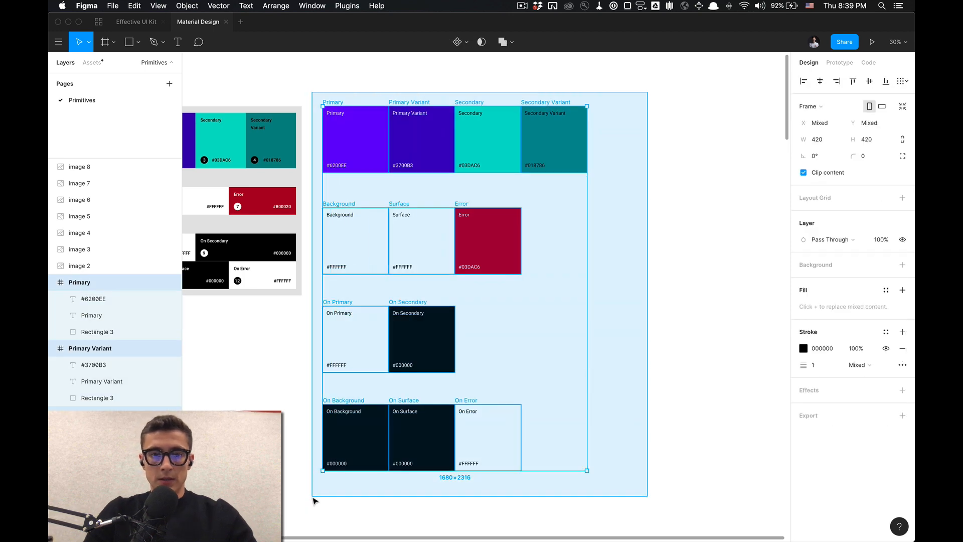
left_click(315, 500)
left_click_drag(638, 516, 323, 87)
key("BackSpace")
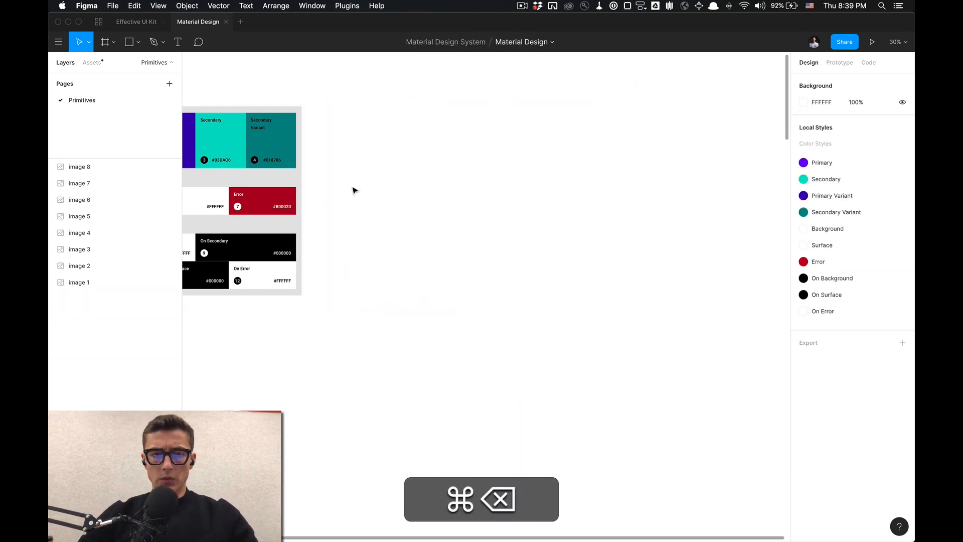
key("super+z")
left_click(655, 218)
Examine the imported Material palette images below the swatches, from the Red, Pink and Purple columns to the Deep purple, Indigo and Blue ones.
scroll(655, 218, "down", 3)
scroll(655, 219, "down", 3)
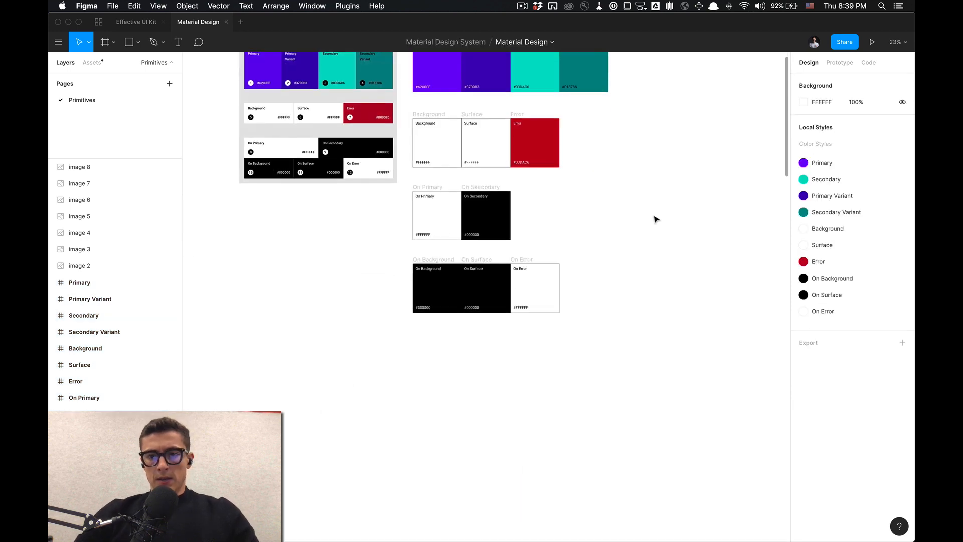
scroll(655, 219, "down", 8)
scroll(655, 219, "down", 1)
scroll(655, 218, "up", 7)
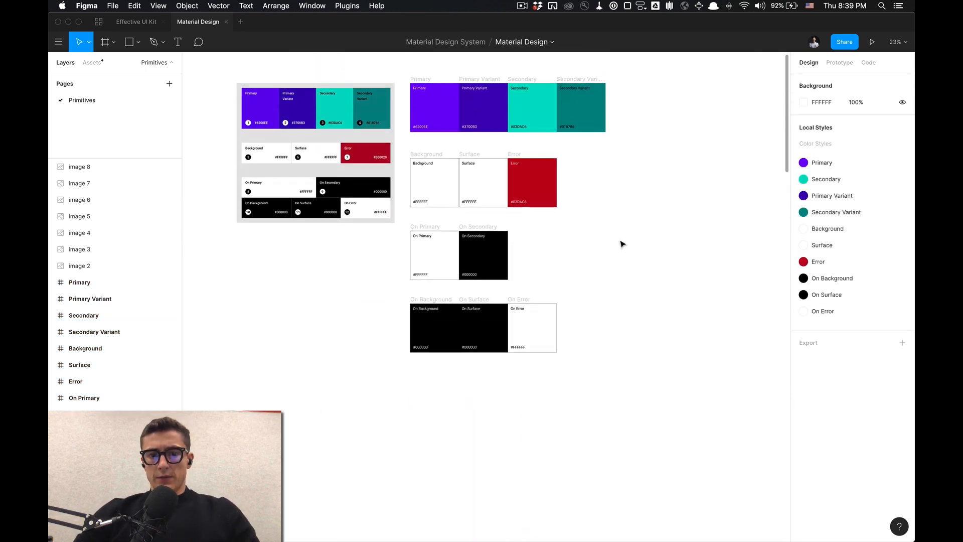
scroll(622, 242, "down", 7)
scroll(444, 265, "down", 2)
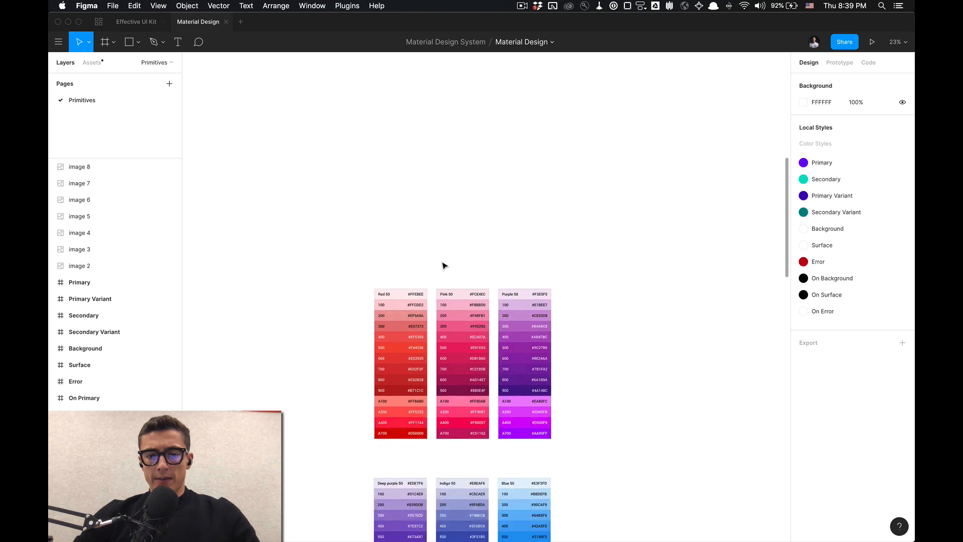
left_click(429, 315)
left_click(335, 305)
scroll(336, 306, "up", 3)
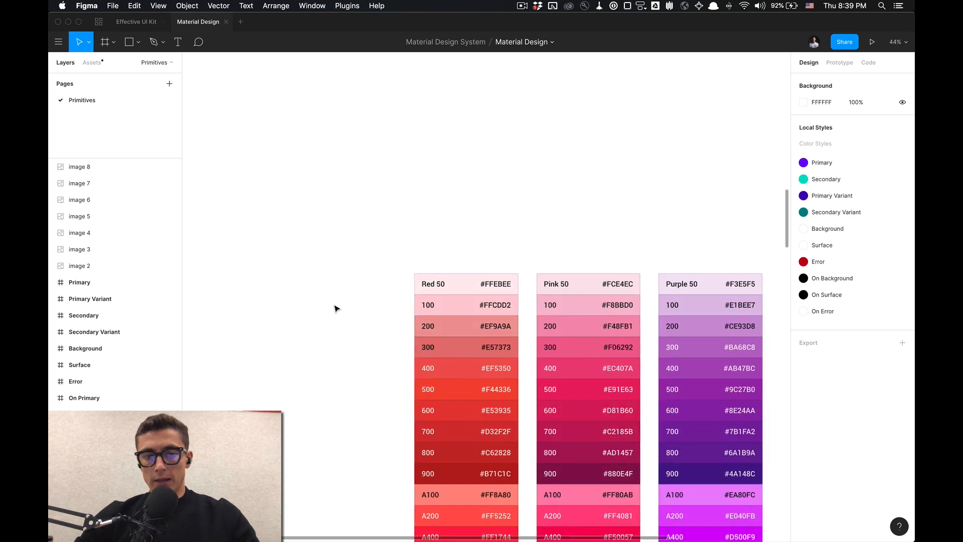
scroll(336, 307, "down", 5)
scroll(335, 308, "down", 1)
scroll(335, 308, "up", 2)
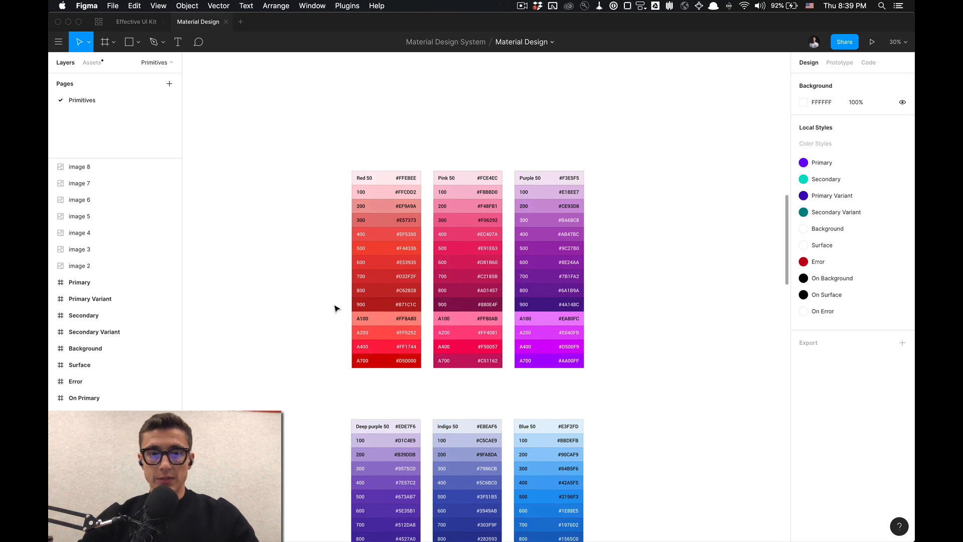
scroll(336, 308, "up", 1)
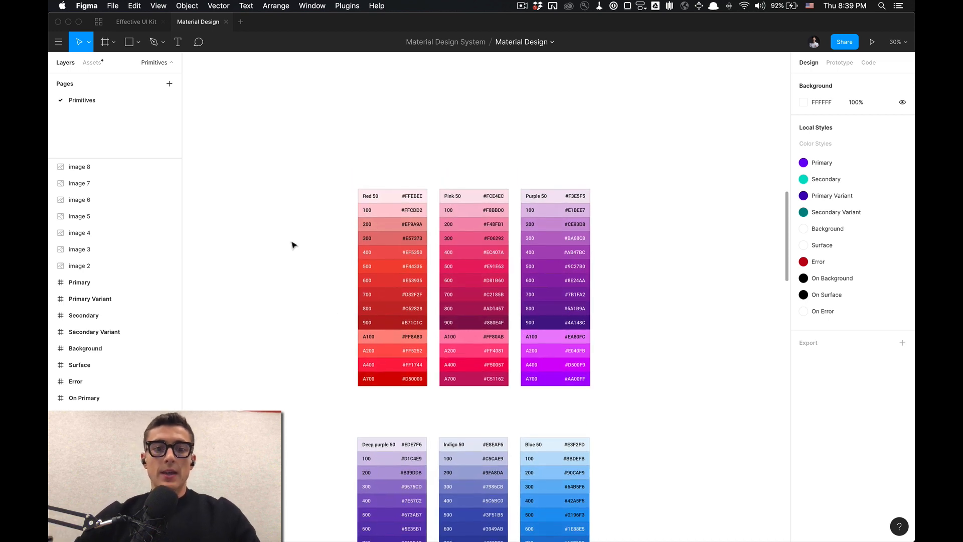
scroll(294, 245, "up", 1)
key("r")
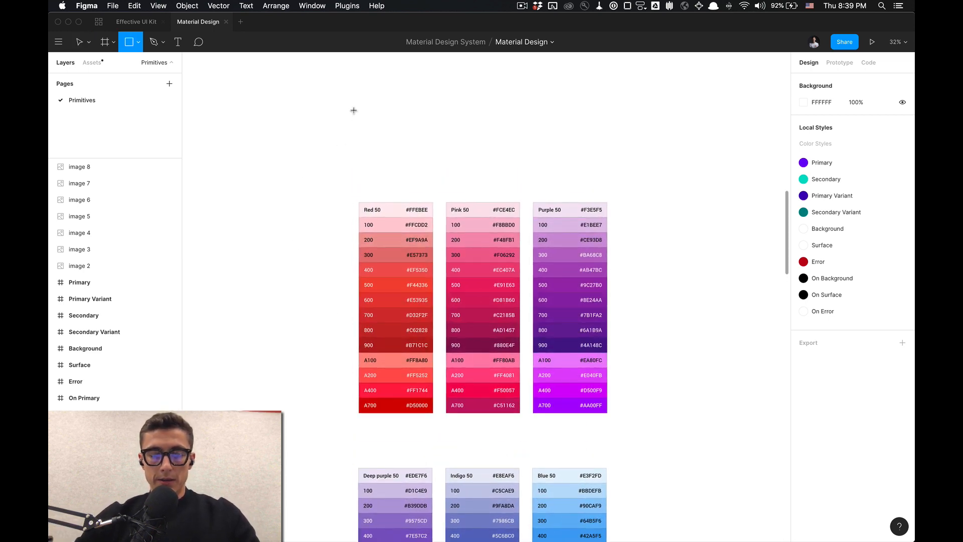
mouse_move(352, 109)
left_mouse_down()
mouse_move(414, 152)
mouse_move(402, 159)
mouse_move(414, 163)
left_mouse_up()
key("v")
scroll(400, 140, "up", 3)
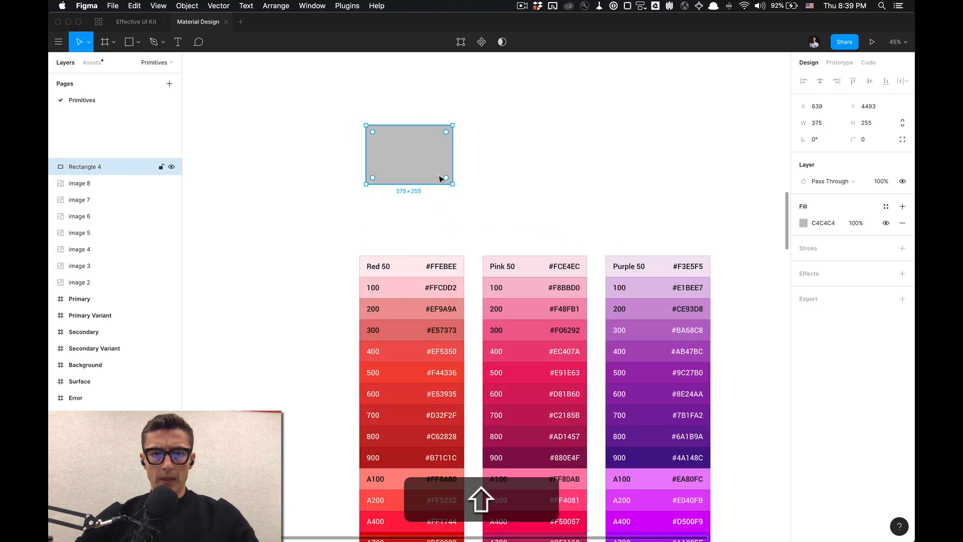
key("BackSpace")
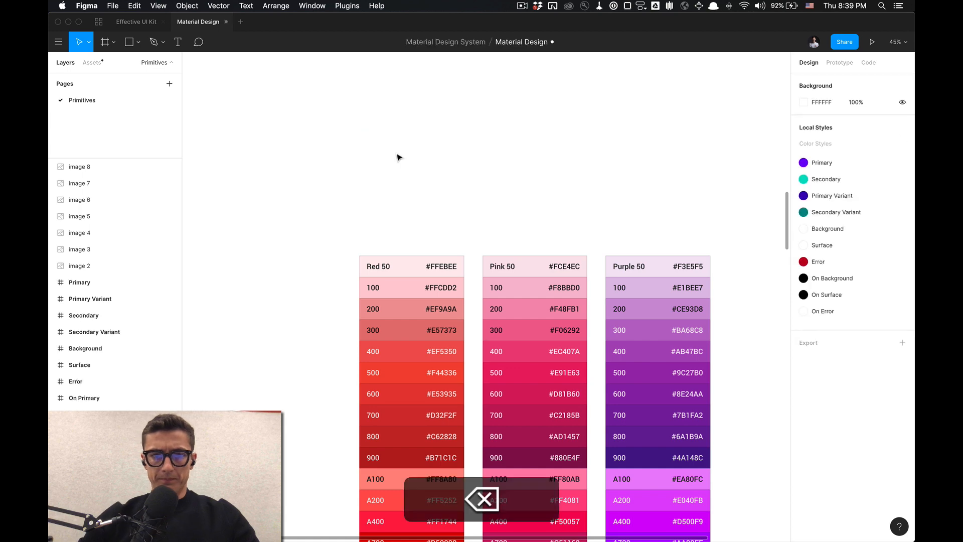
scroll(396, 155, "down", 5)
scroll(395, 155, "up", 8)
scroll(429, 266, "up", 4)
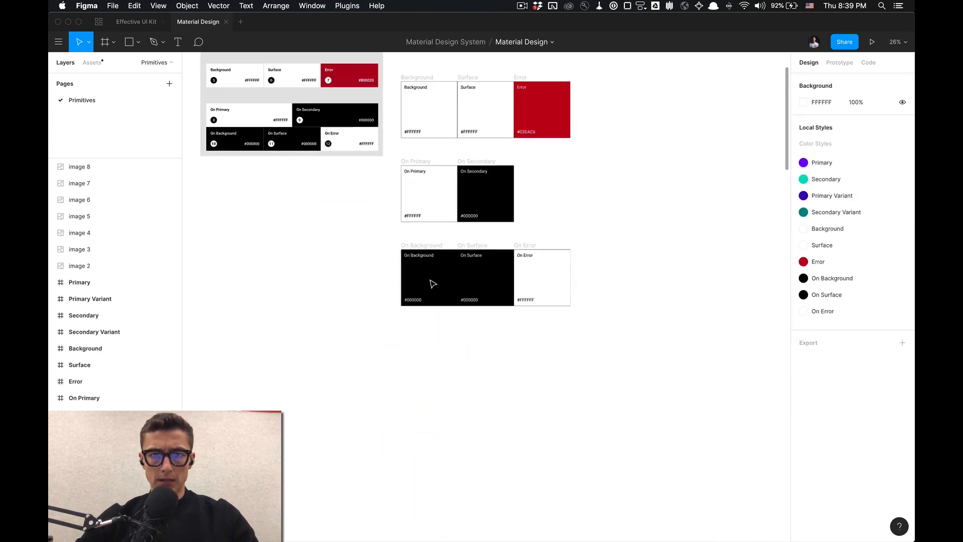
Copy the On Background swatch frame and place the copy in the empty space above the Red palette column.
left_click(431, 282, "super")
left_click(430, 326)
scroll(430, 326, "down", 10)
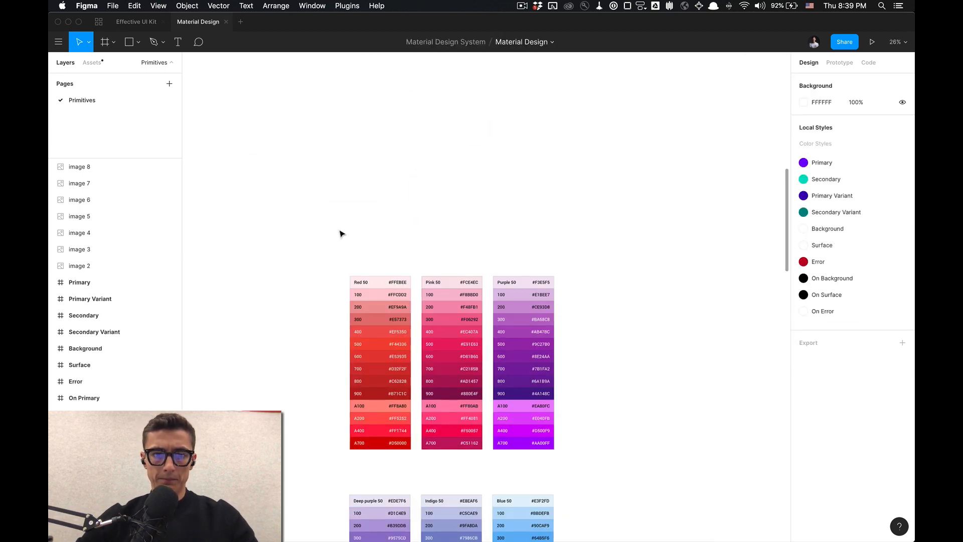
scroll(340, 232, "up", 4)
key("super+v")
left_click_drag(469, 258, 393, 175)
Rename the copied swatch frame to Red and change its title text to Red 50.
key("super+r")
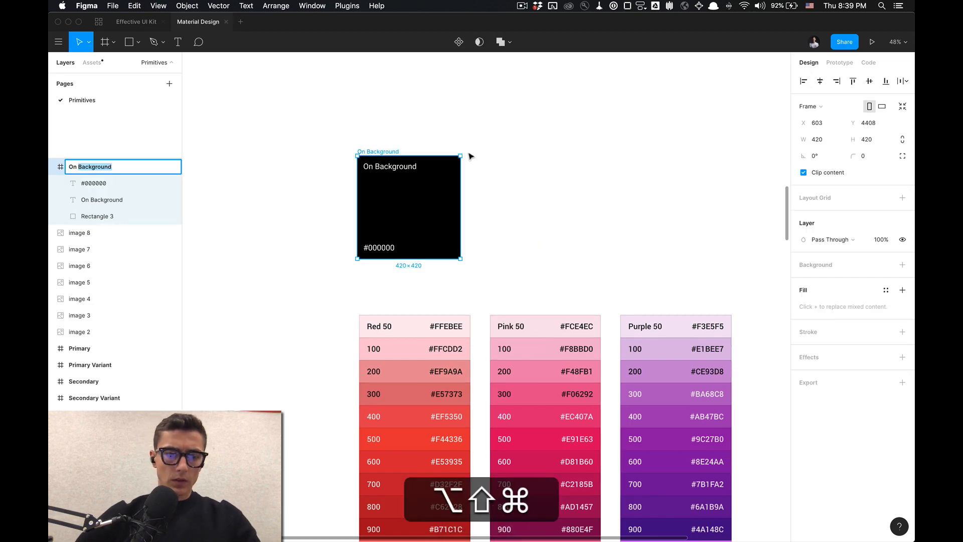
type("Red")
key("Return")
double_click(394, 170)
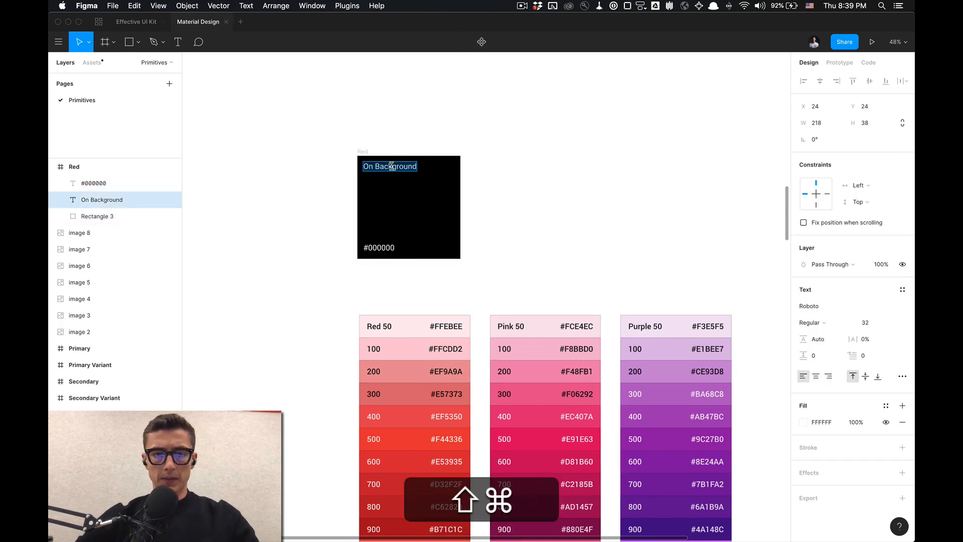
type("Red 50")
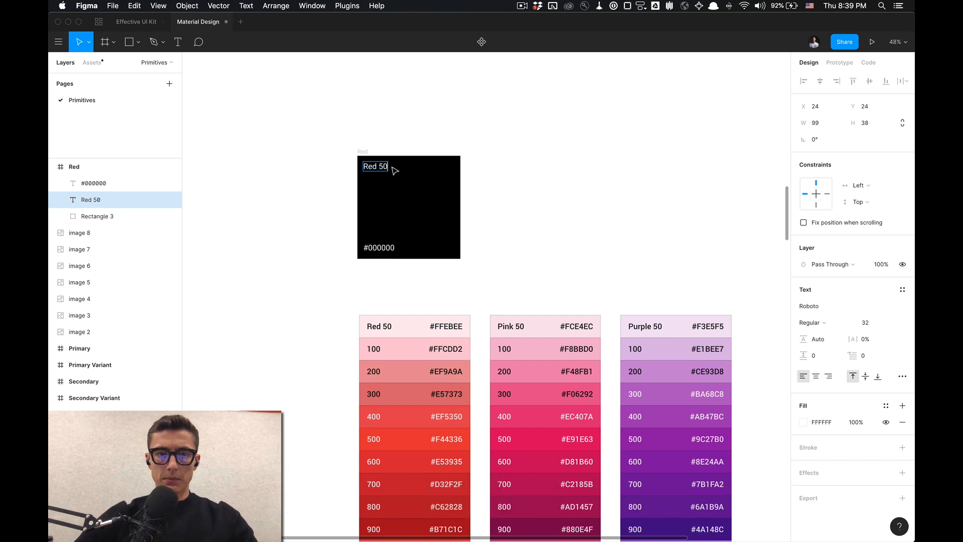
key("Escape")
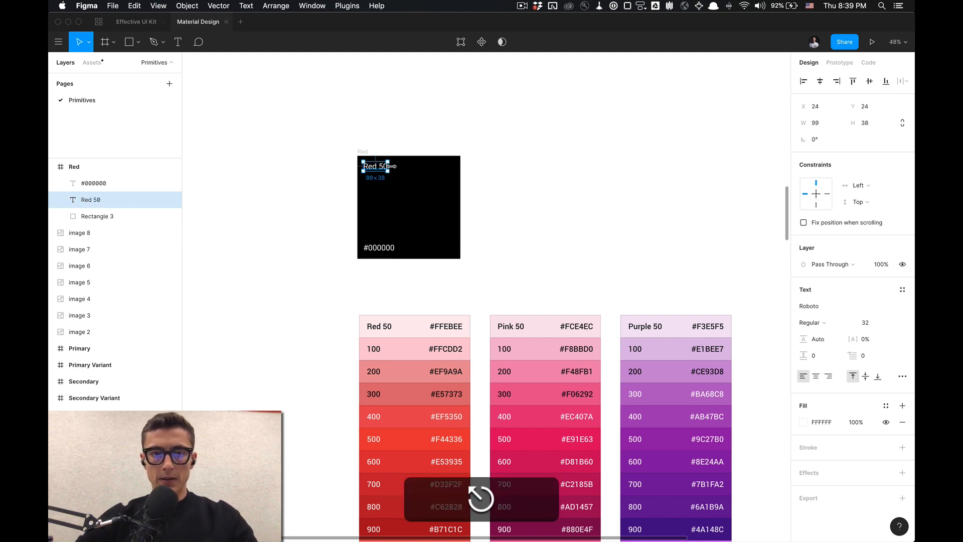
Duplicate the Red 50 label and move the copy straight across to the swatch's upper-right corner, at X 305.
key("super+d")
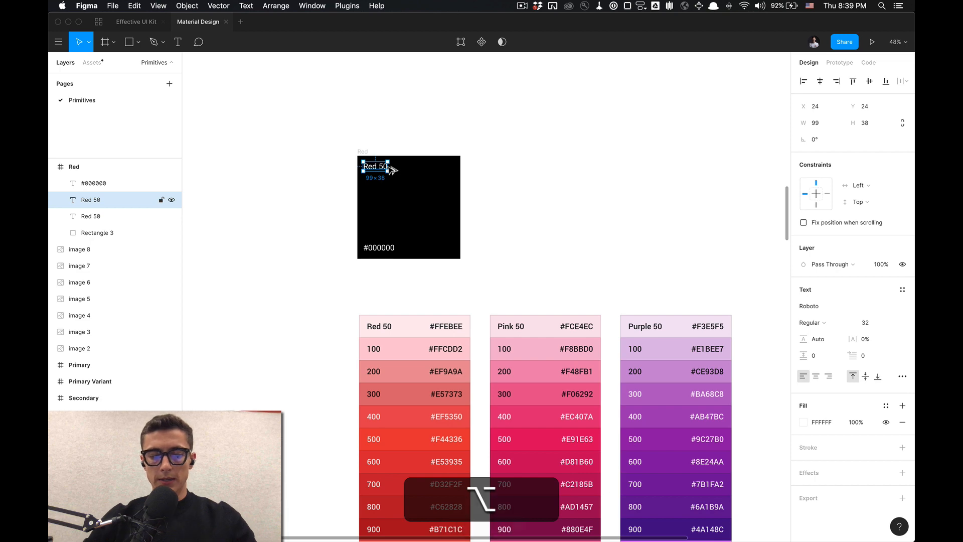
key("alt+d")
key("alt+Left")
key("alt+Left")
key("alt+Left")
key("alt+Left")
key("alt+Left")
key("alt+Left")
key("alt+Left")
key("alt+Left")
key("alt+Left")
key("alt+Left")
key("alt+Left")
key("alt+Left")
key("alt+Left")
key("alt+Left")
key("alt+Left")
key("alt+Left")
key("alt+Left")
key("Left")
key("Left")
key("Left")
key("Left")
key("Left")
key("Left")
key("Left")
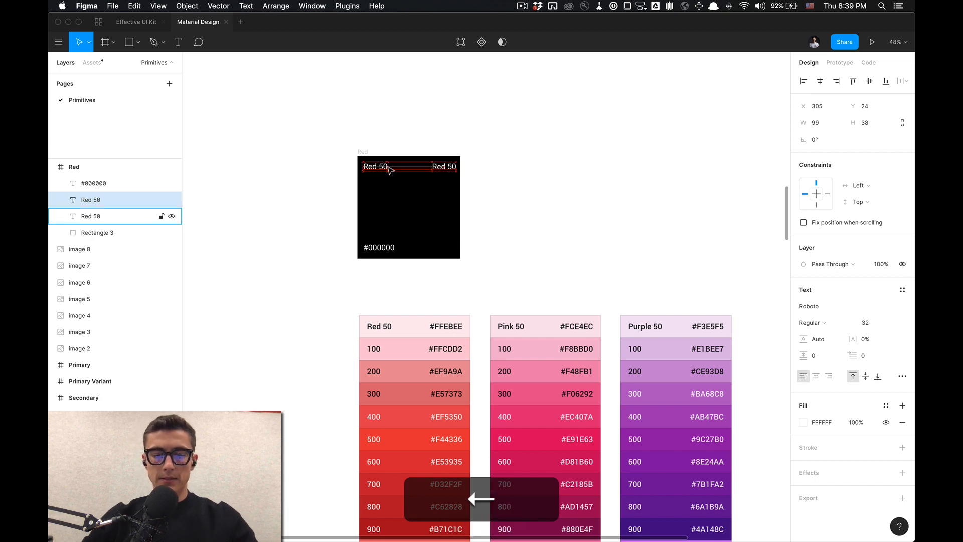
Change the duplicated label's text to #FFEBEE and shift it left to X 274 inside the swatch.
key("Return")
type("#")
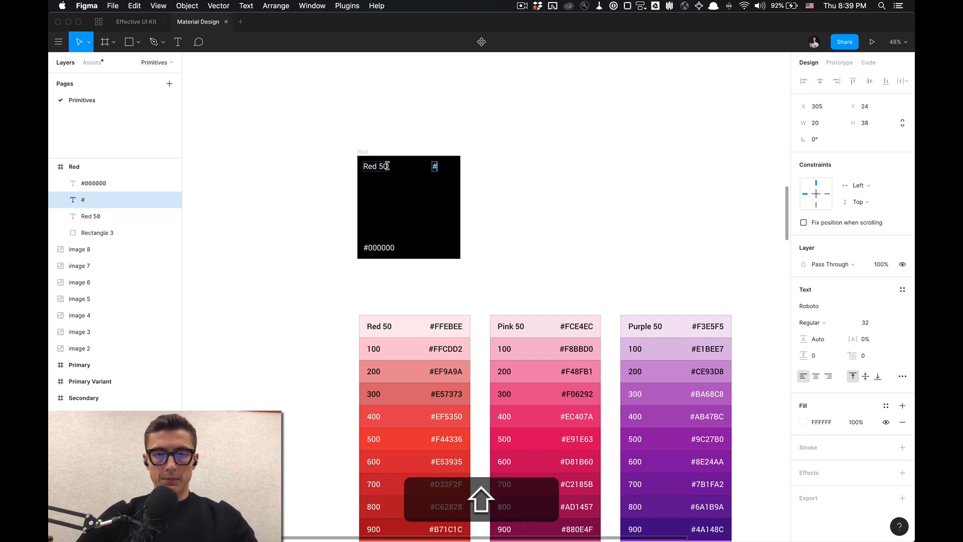
type("FFEBEE")
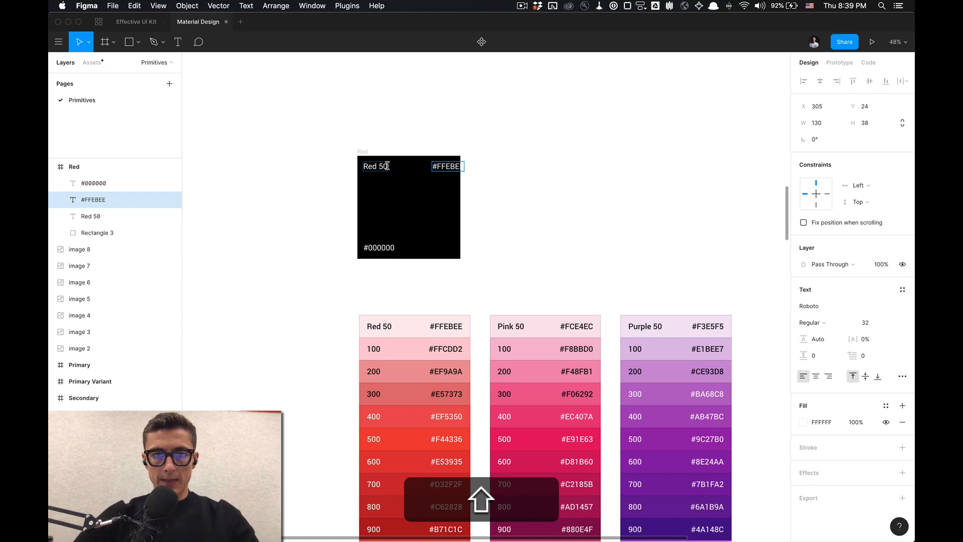
key("Escape")
key("alt+Left")
key("alt+Left")
key("alt+Left")
key("alt+Left")
key("alt+Left")
key("alt+Left")
key("alt+Left")
key("alt+Left")
key("alt+Left")
key("alt+Left")
key("alt+Left")
key("alt+Left")
key("alt+Left")
key("alt+Left")
key("alt+Left")
key("alt+Left")
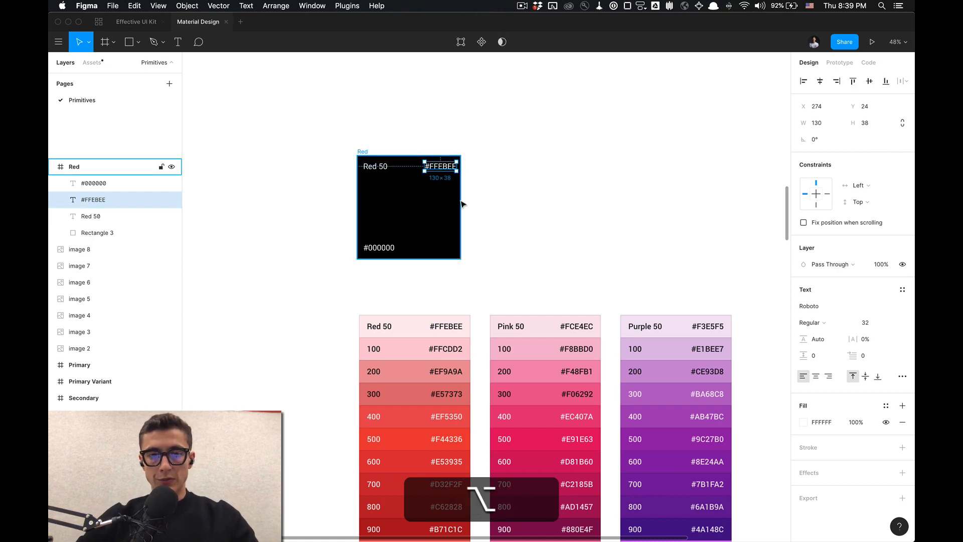
scroll(537, 204, "down", 5)
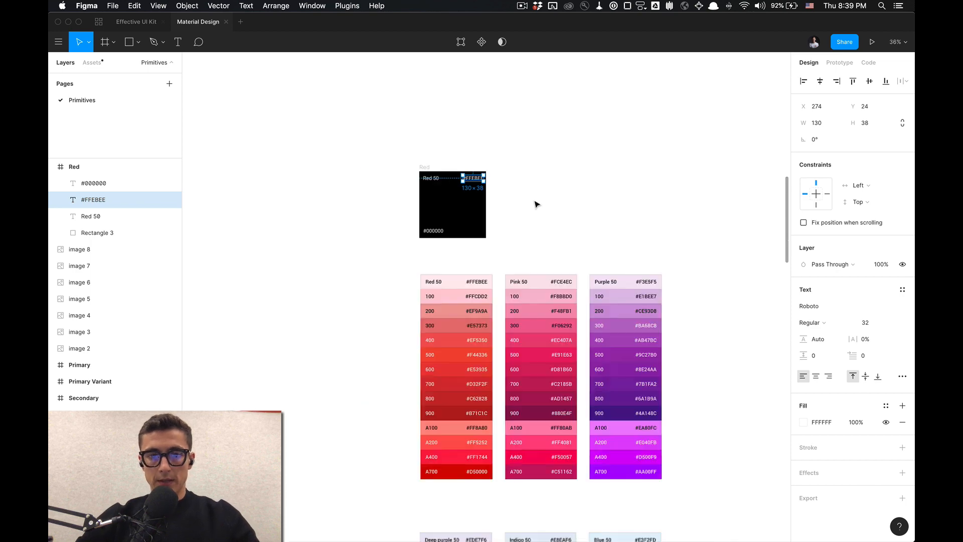
left_click(489, 190)
scroll(490, 190, "up", 5)
scroll(489, 190, "down", 2)
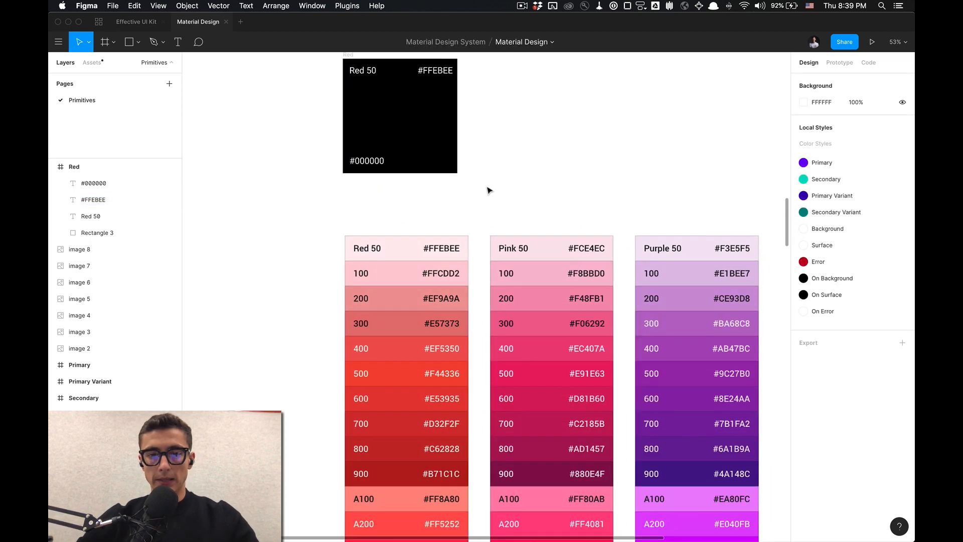
scroll(489, 190, "down", 3)
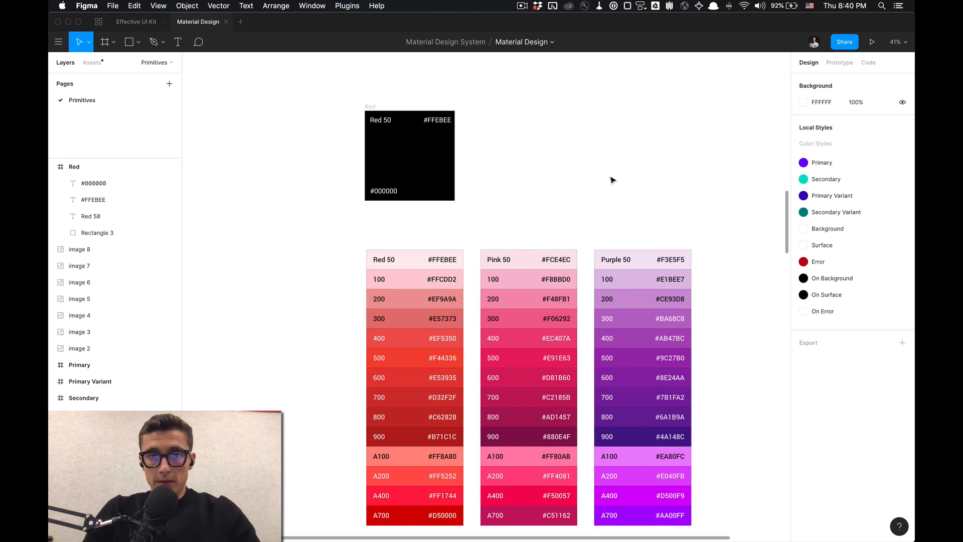
left_click(522, 6)
left_click(533, 38)
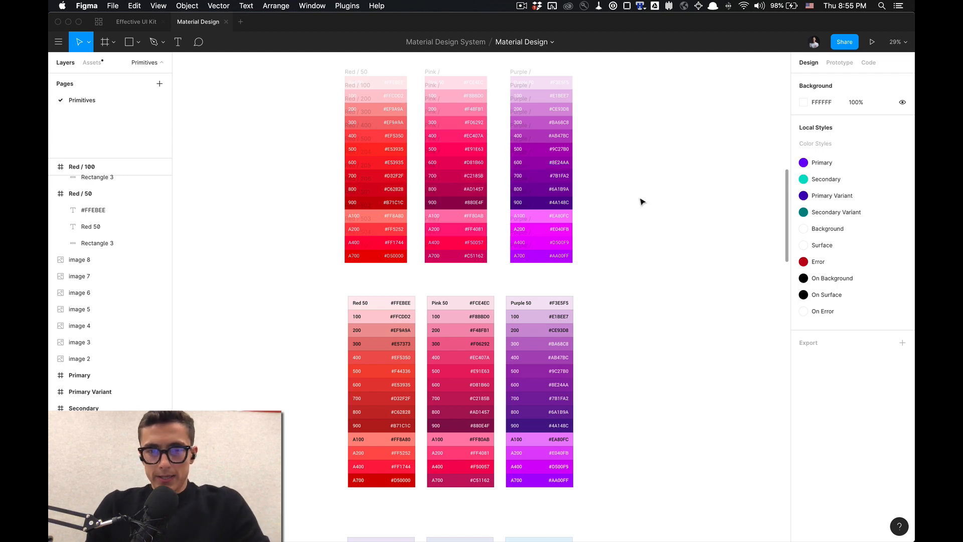
Examine the rebuilt Red, Pink and Purple swatch columns and their frames, comparing them with the palette image beneath.
left_click(535, 303)
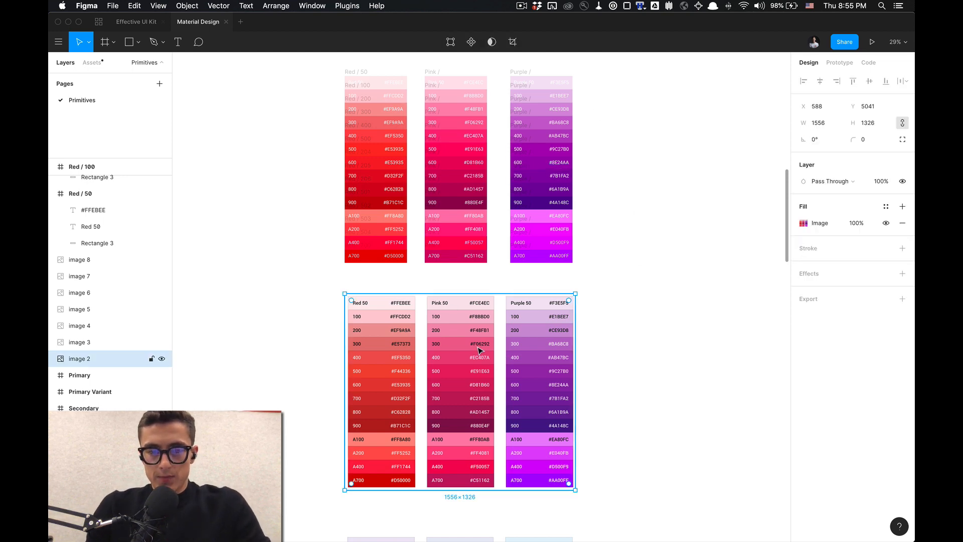
left_click(620, 294)
scroll(615, 256, "down", 2)
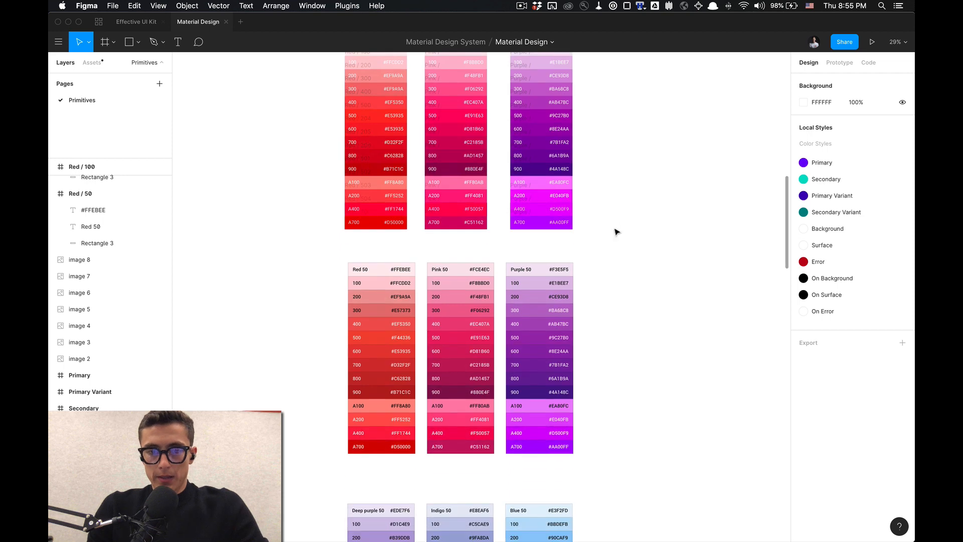
scroll(625, 218, "up", 2)
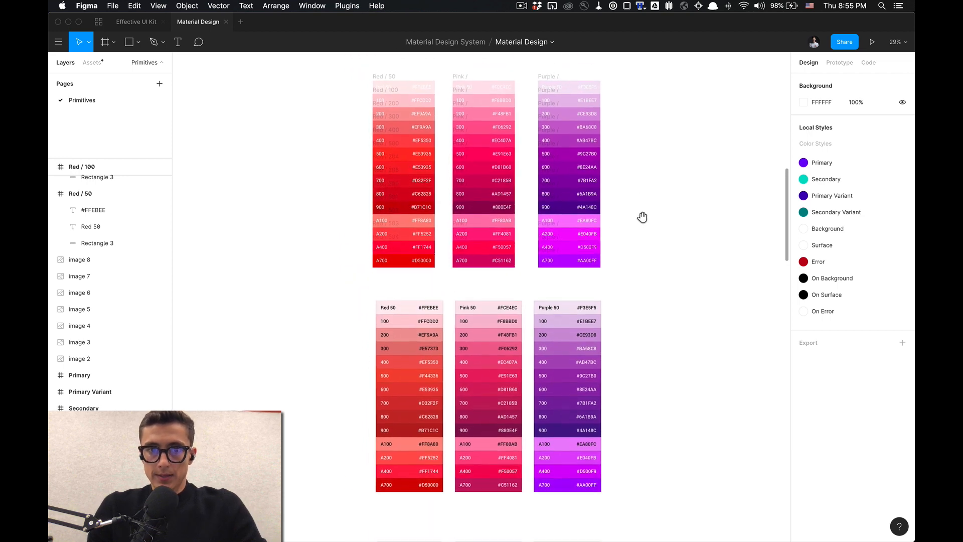
scroll(641, 214, "up", 1)
scroll(657, 208, "up", 2)
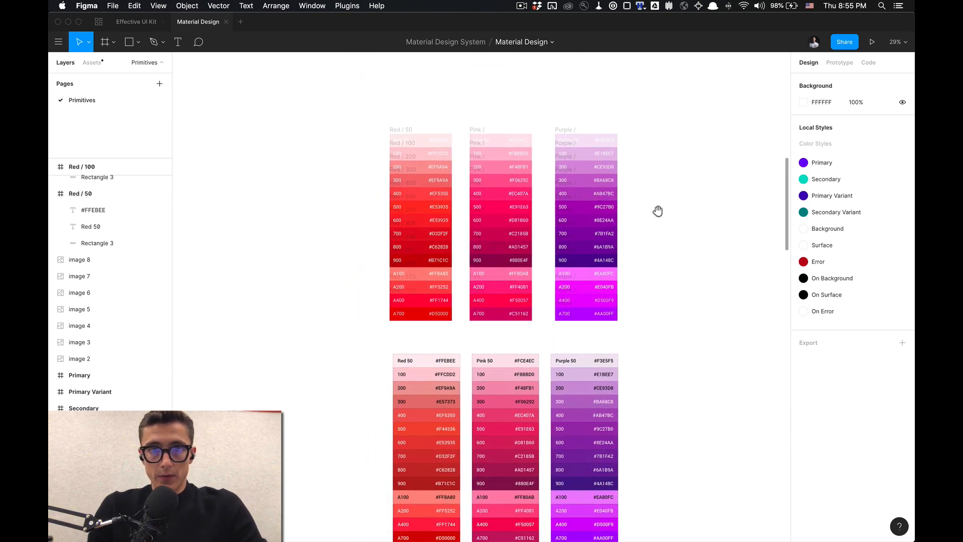
scroll(662, 228, "up", 2, "super")
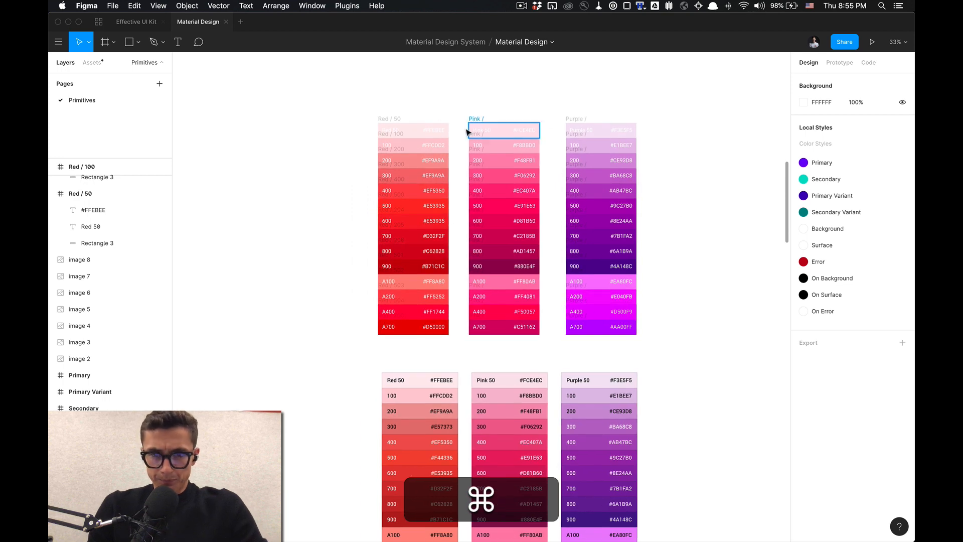
left_click_drag(370, 102, 456, 351)
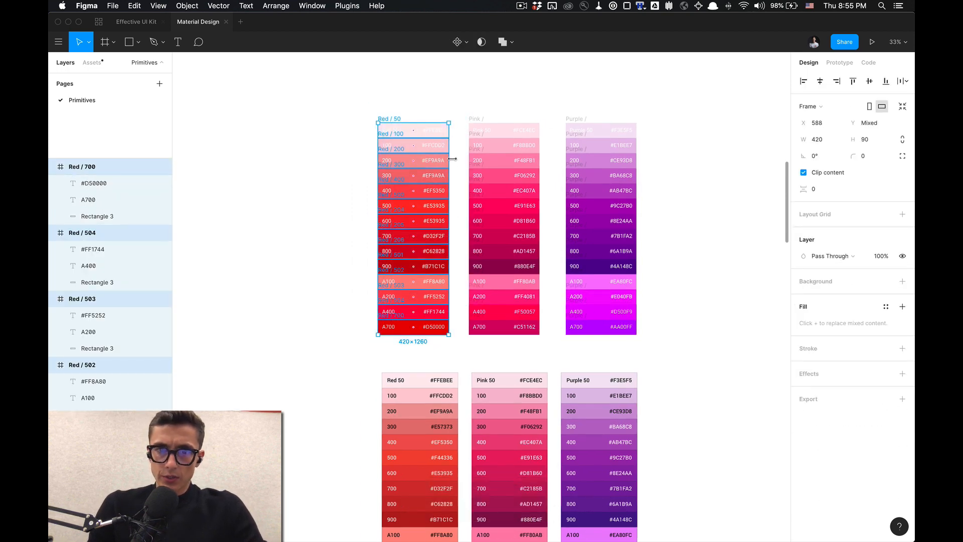
left_click_drag(455, 105, 554, 354)
left_click(554, 354)
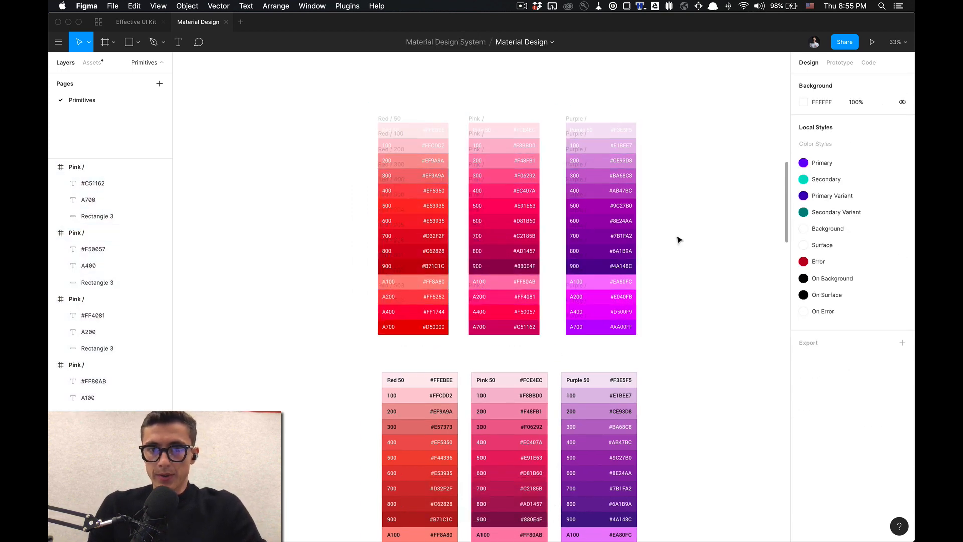
scroll(675, 198, "up", 1)
scroll(674, 198, "right", 1)
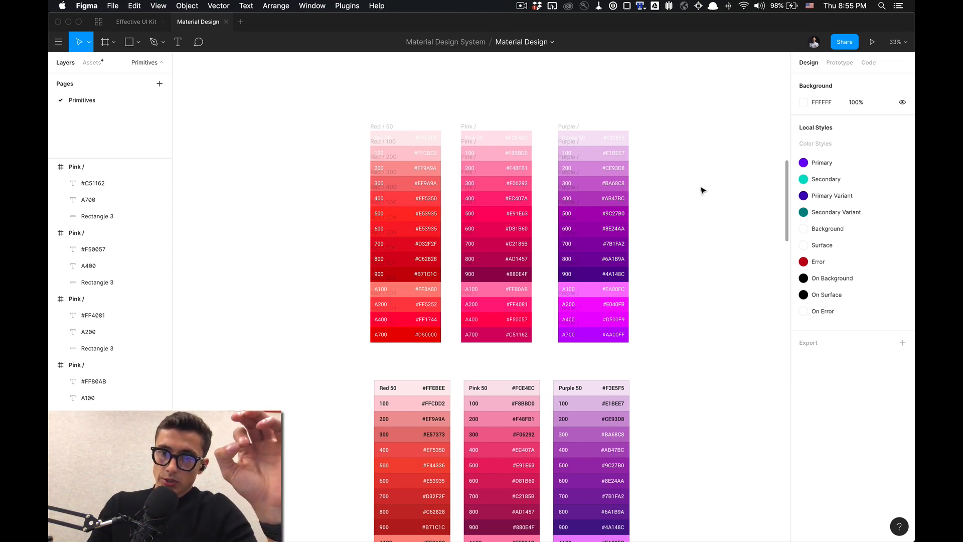
left_click_drag(335, 101, 442, 149)
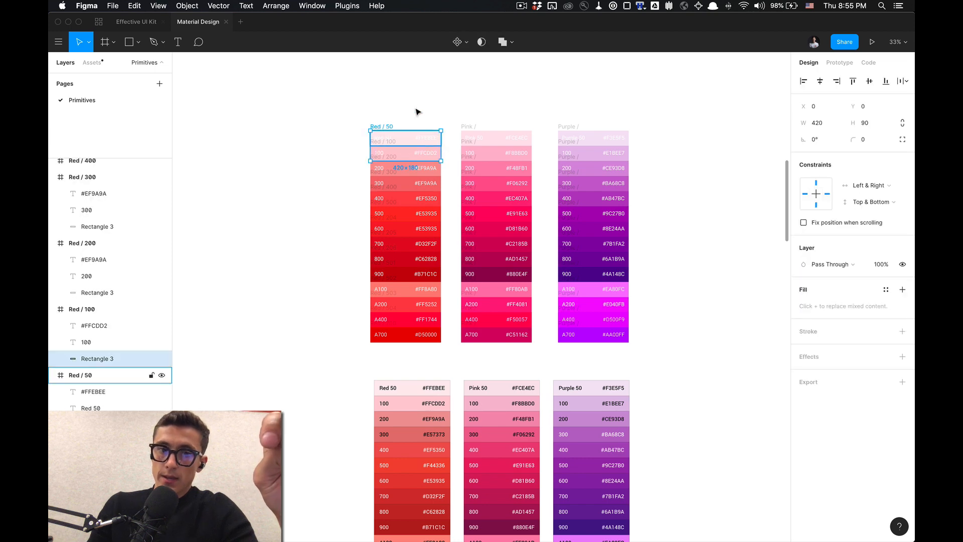
left_click(417, 111)
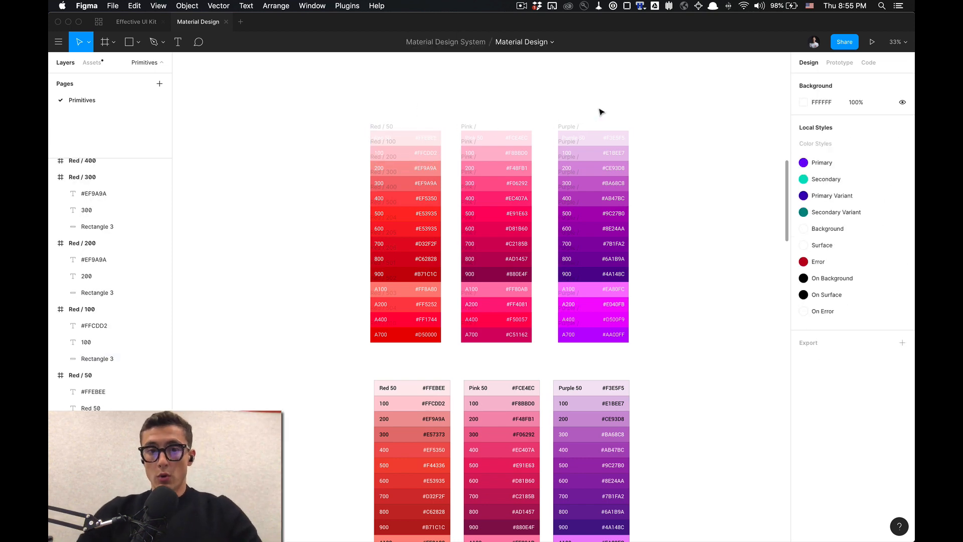
Start a new color style from the Red 50 rectangle's fill and enter the name Red / 100 #FFCDD2.
scroll(423, 114, "up", 5)
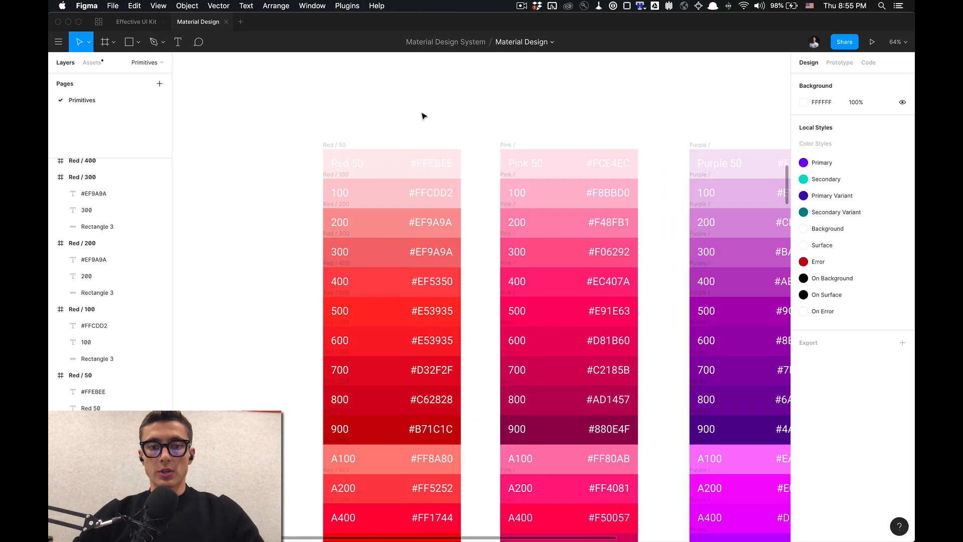
left_click(338, 151)
scroll(393, 120, "down", 2)
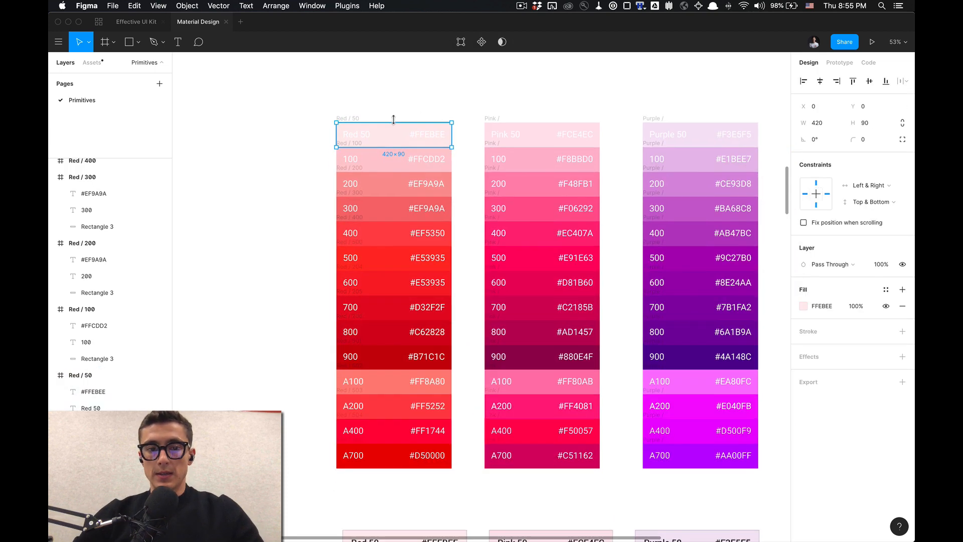
scroll(394, 120, "up", 1)
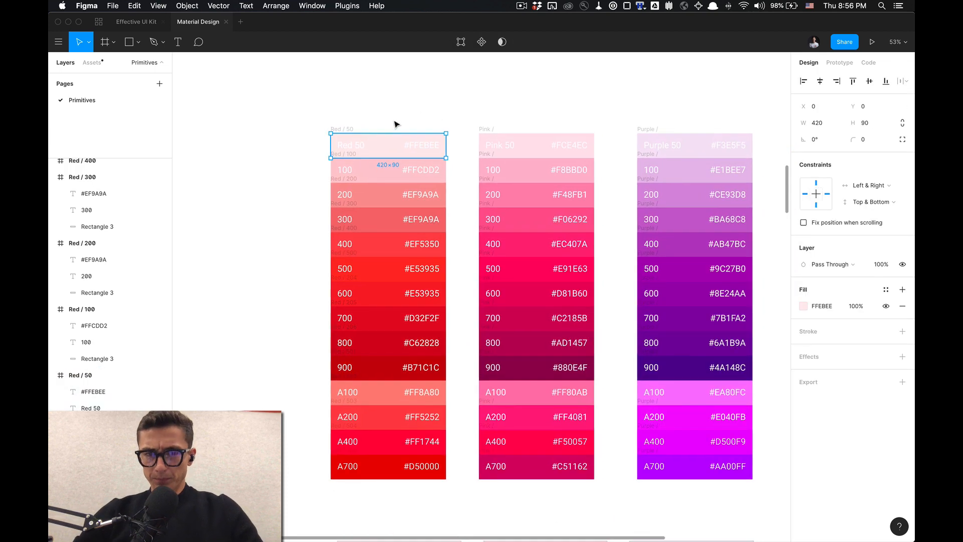
left_click(886, 289)
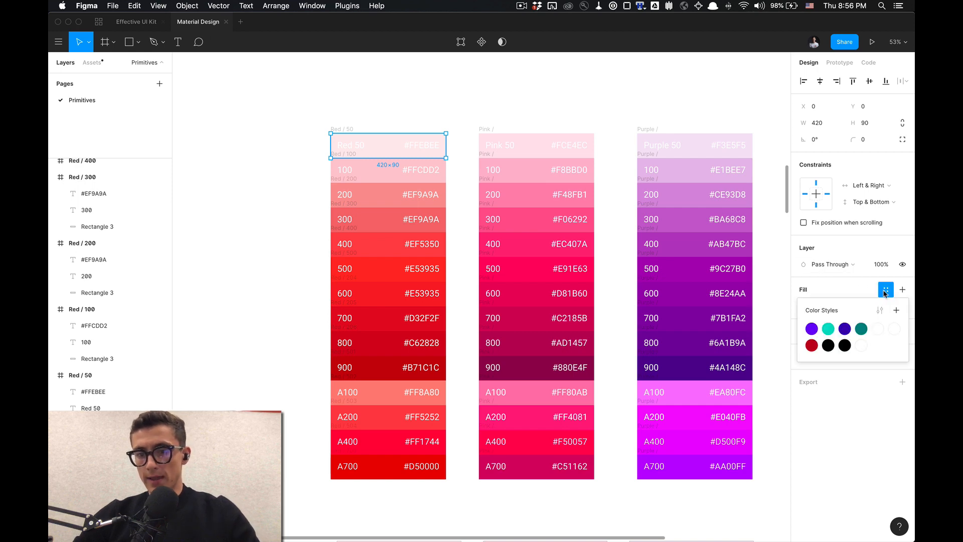
left_click(901, 312)
type("Re")
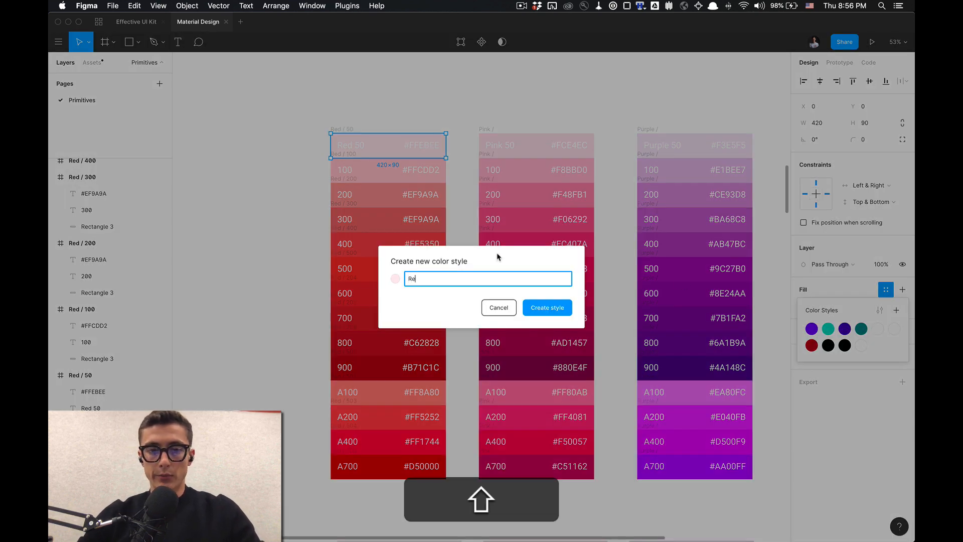
type("d /")
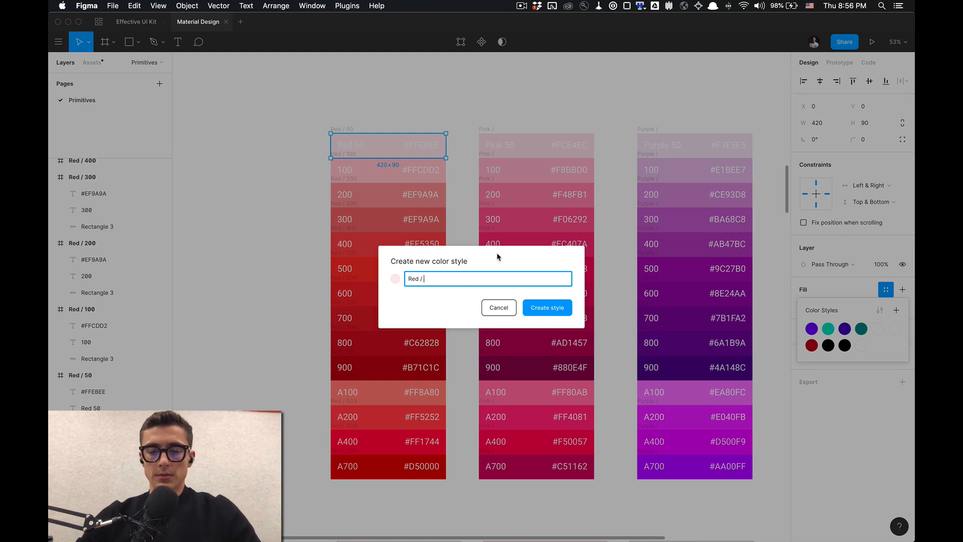
type("100")
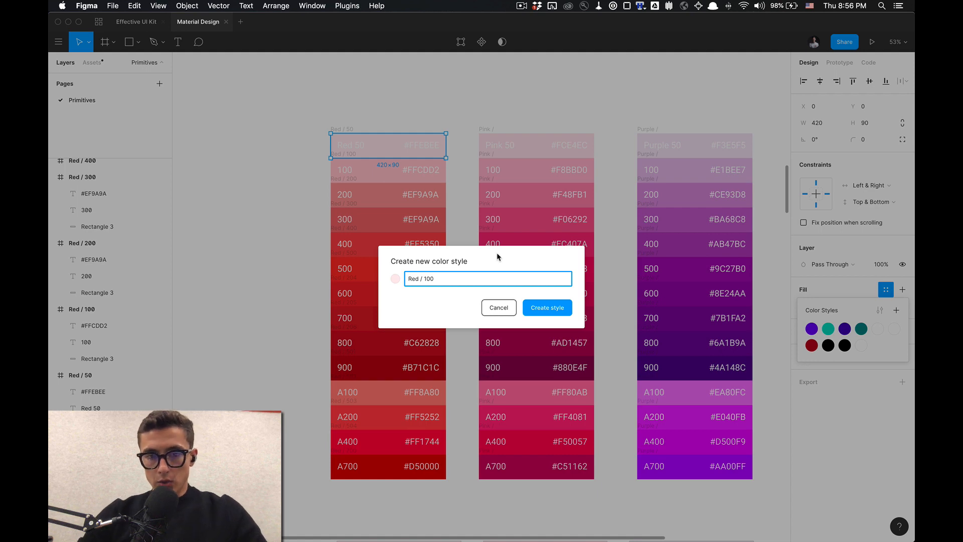
type(" #")
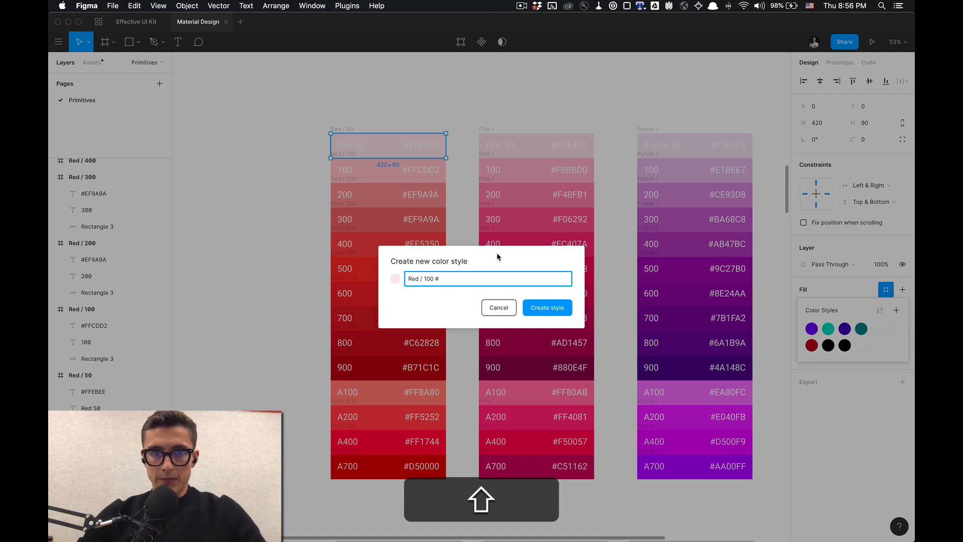
type("FFC")
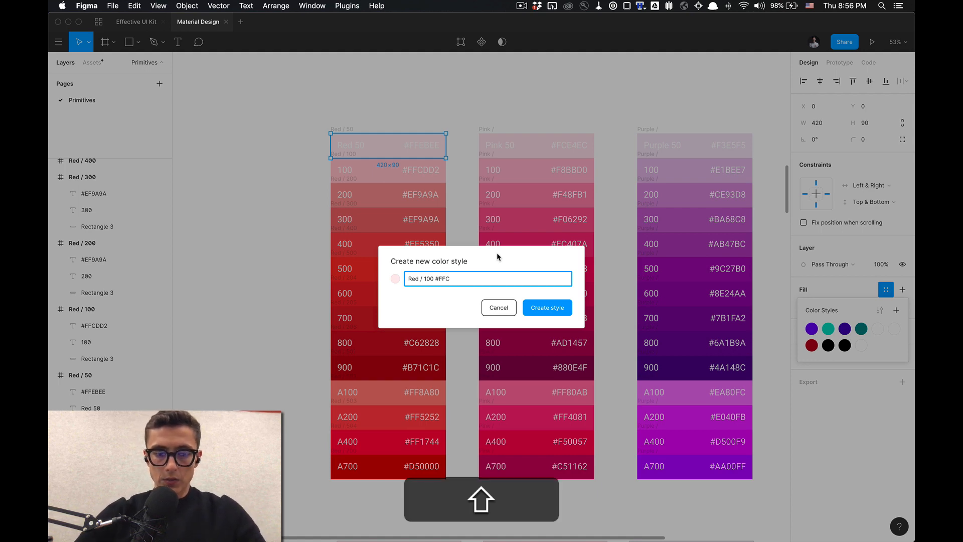
type("DD2")
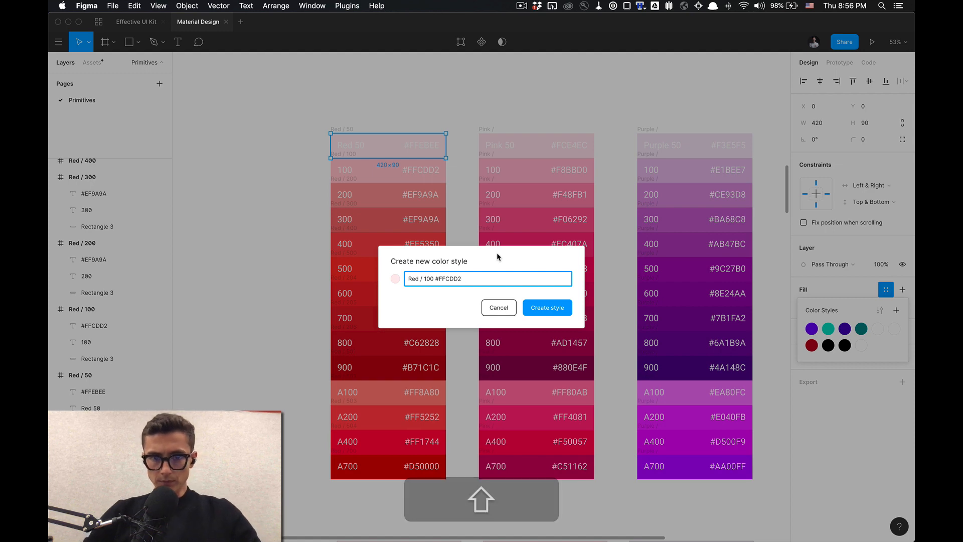
Insert a dash before the hex code in the new style's name so it reads Red / 100 - #FFCDD2.
key("Left")
key("Left")
key("Left")
key("Left")
key("Left")
key("Left")
key("Left")
type("-")
key("super+Right")
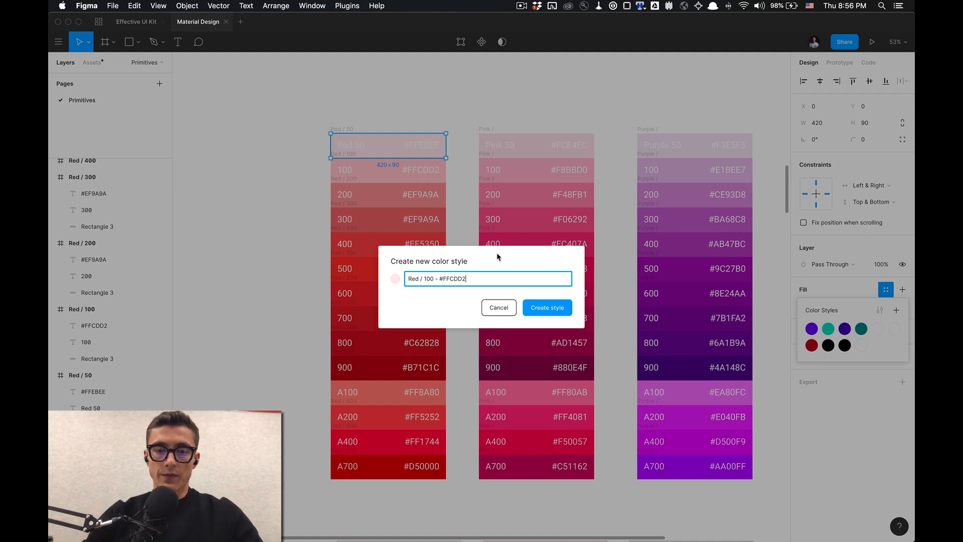
Copy the full style name Red / 100 - #FFCDD2, create the color style, and clear the selection.
key("shift+super+Left")
key("shift+super+Right")
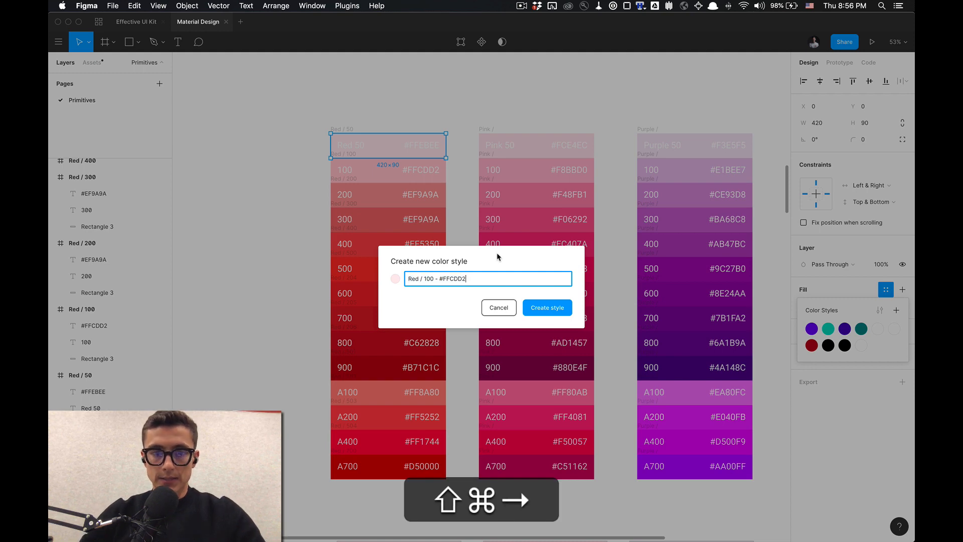
key("super+Right")
key("Return")
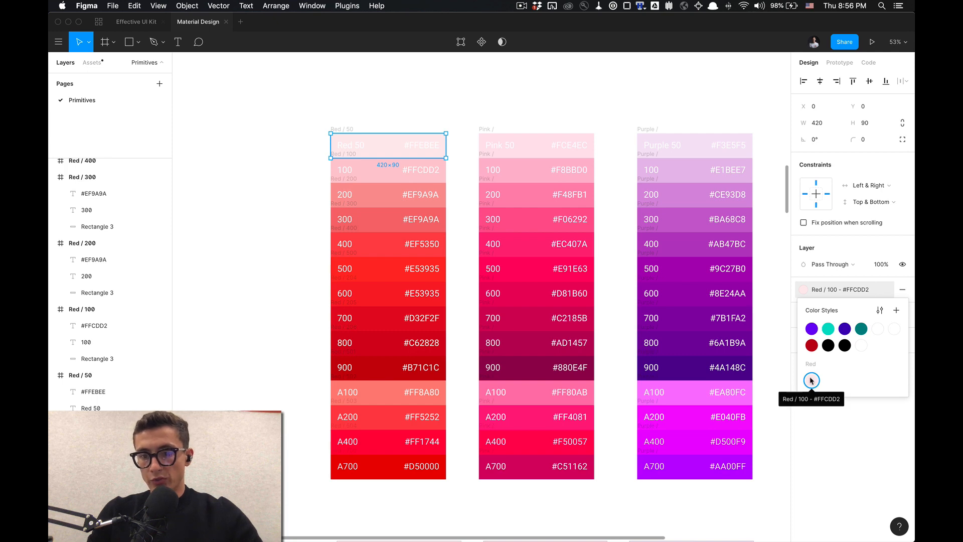
left_click(766, 269)
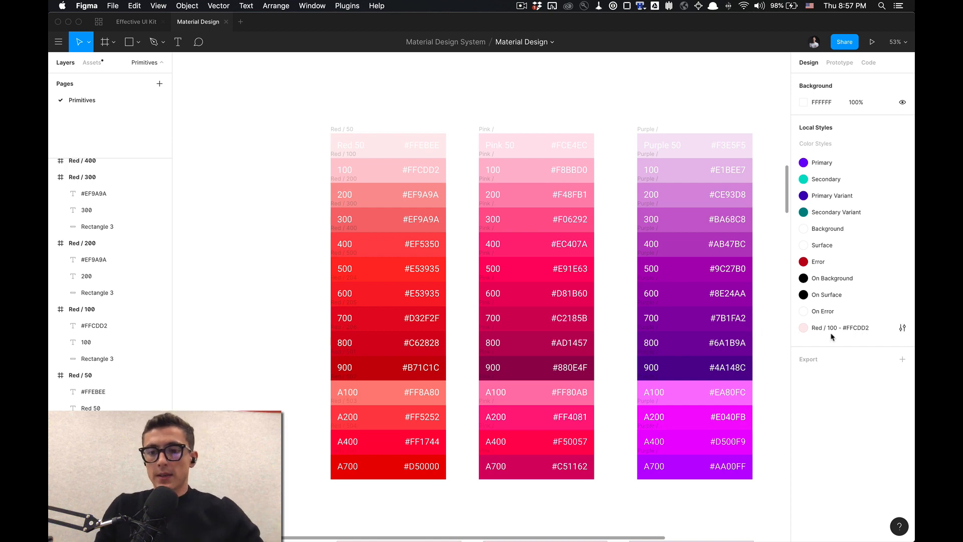
Check the Red / 50, Red / 100 and Red / 200 swatch frames to see which one the new color style belongs to.
left_click(368, 175)
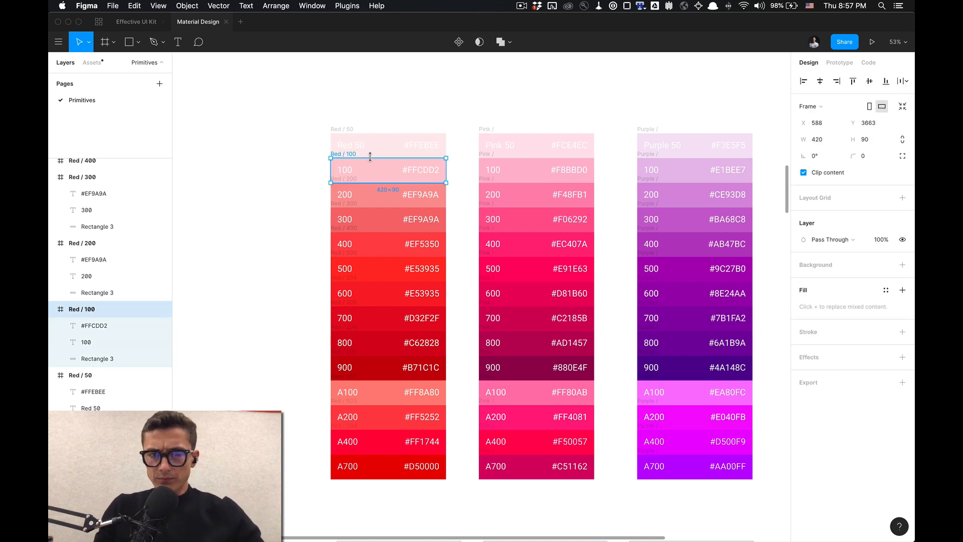
key("Escape")
left_click(374, 156)
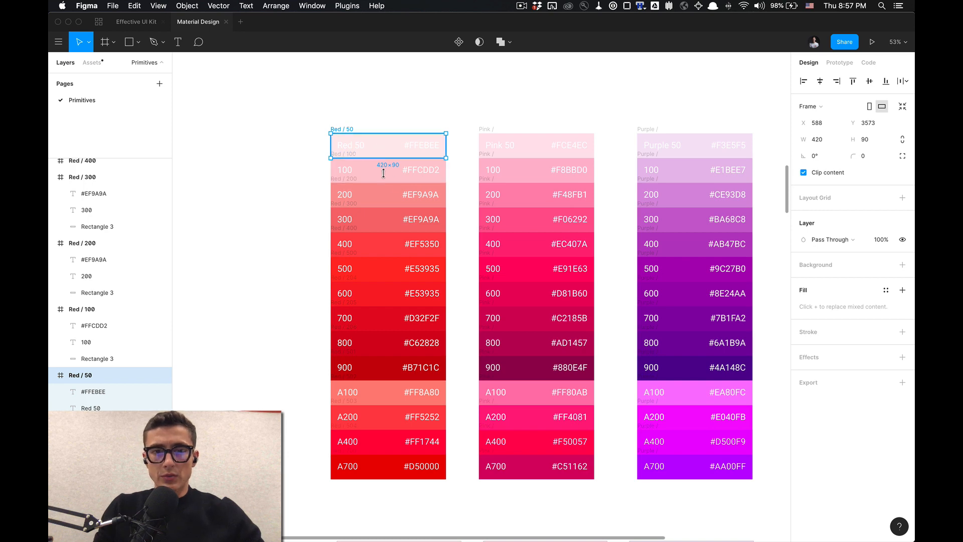
left_click(387, 174)
left_click(405, 191)
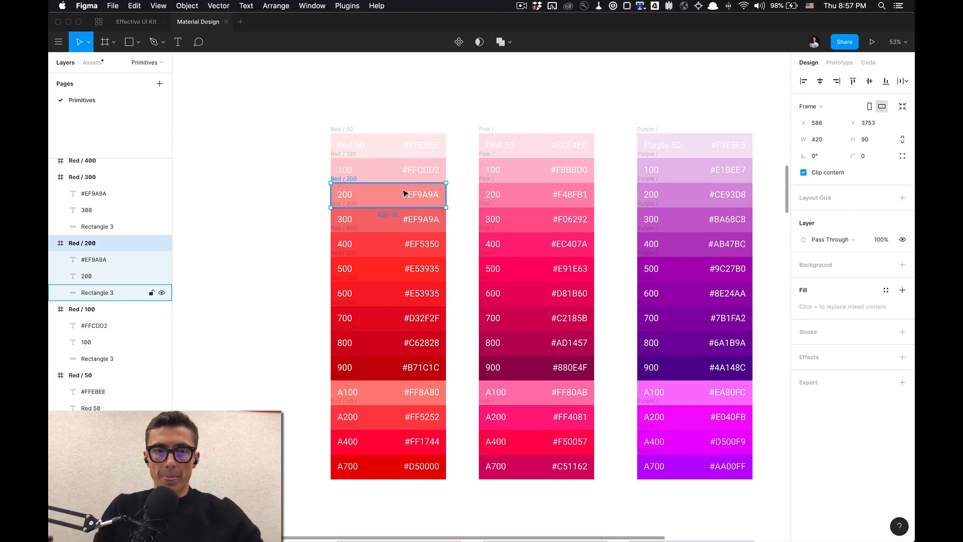
left_click(386, 112)
left_click(396, 176)
key("Escape")
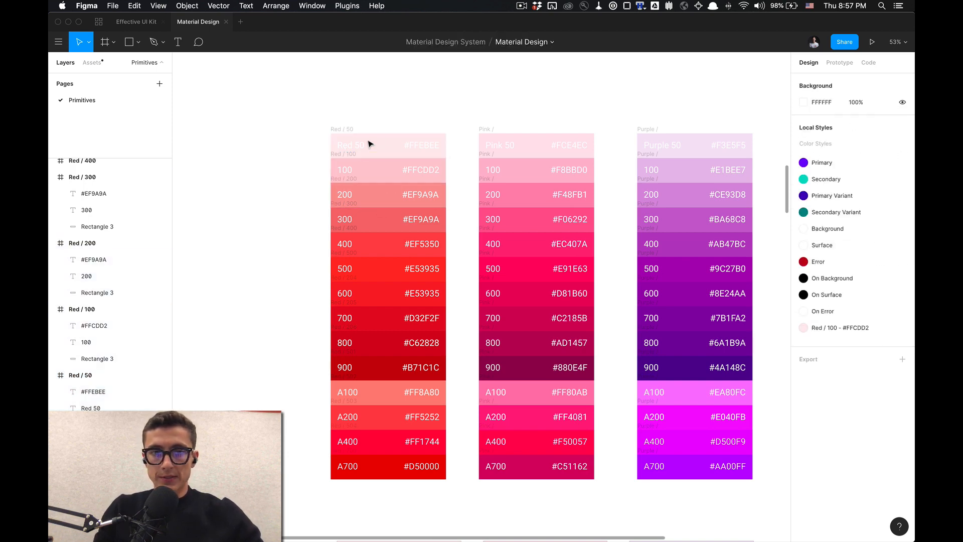
left_click(376, 148)
key("Escape")
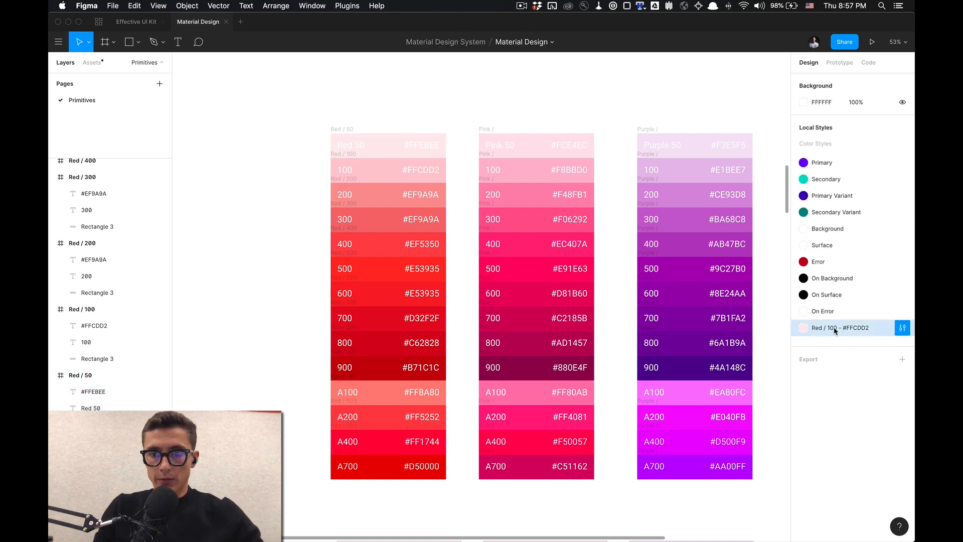
Edit the Red / 100 color style and replace the hex code in its name with its own fill value, FFEBEE.
left_click(902, 329)
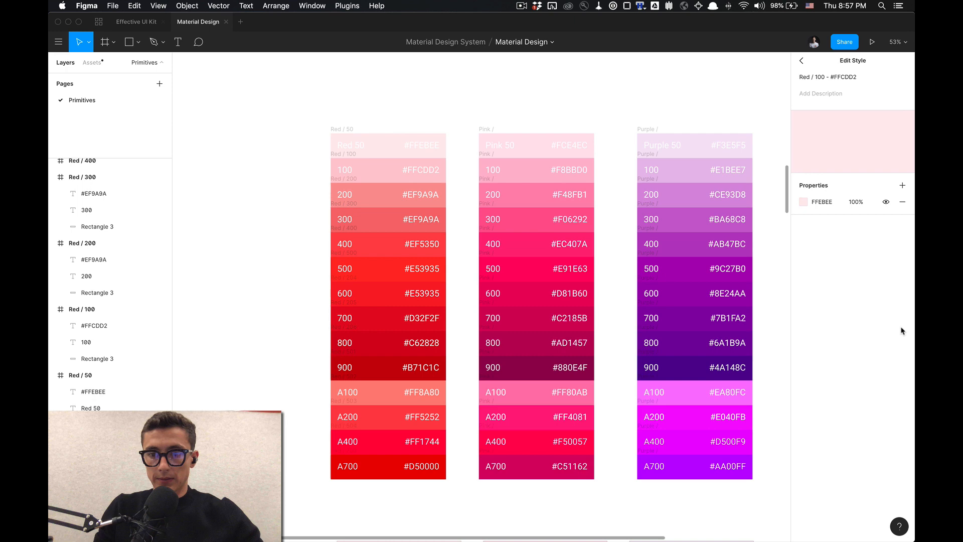
left_click(836, 203)
key("super+c")
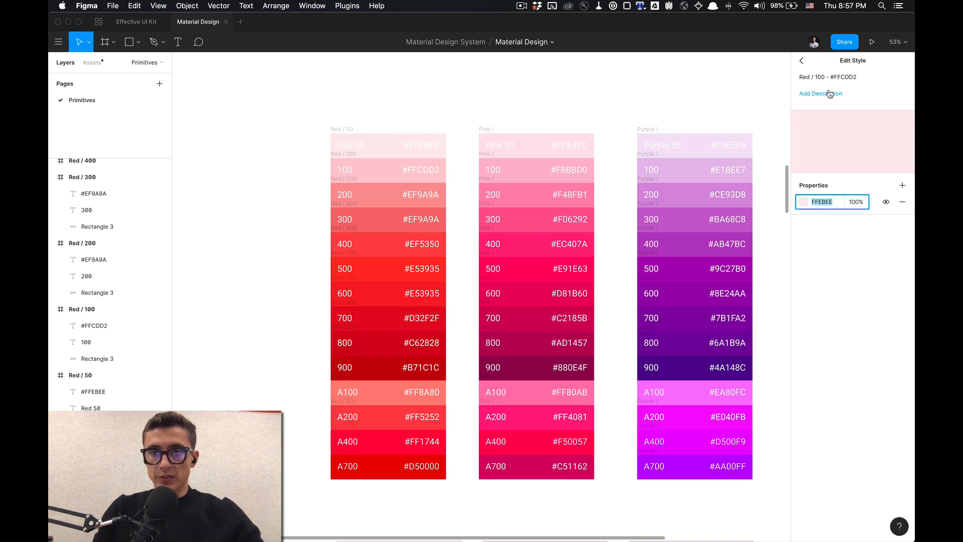
left_click(864, 78)
key("alt+shift+super+Left")
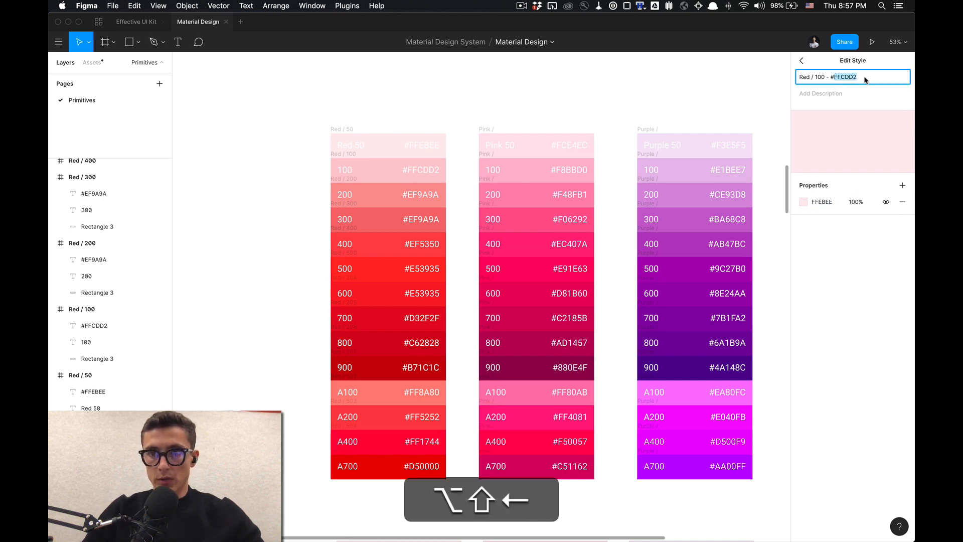
key("super+v")
Change the number in the edited style's name to 50 so it reads Red / 50 - #FFEBEE, and finish editing the style.
key("super+Left")
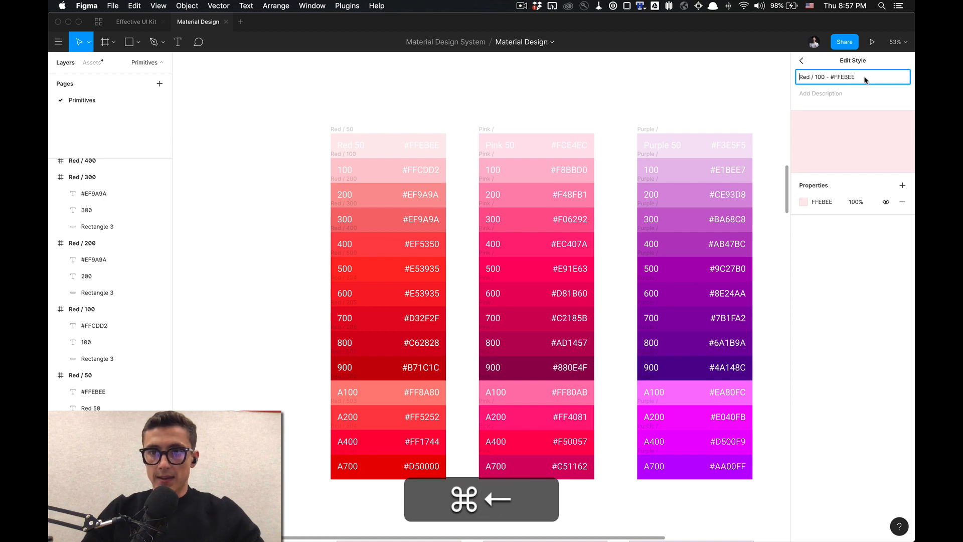
key("super+Right")
key("alt+shift+Right")
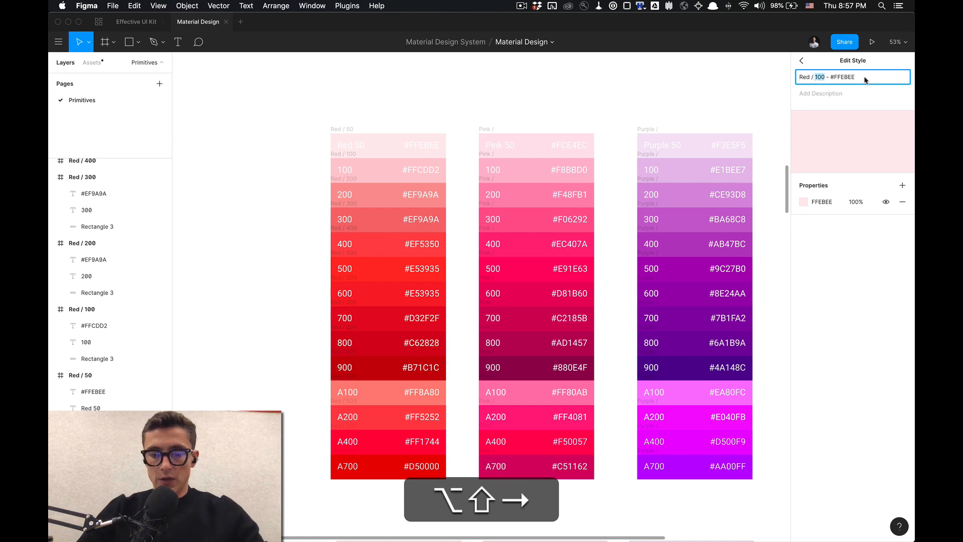
type("50")
key("Return")
key("Tab")
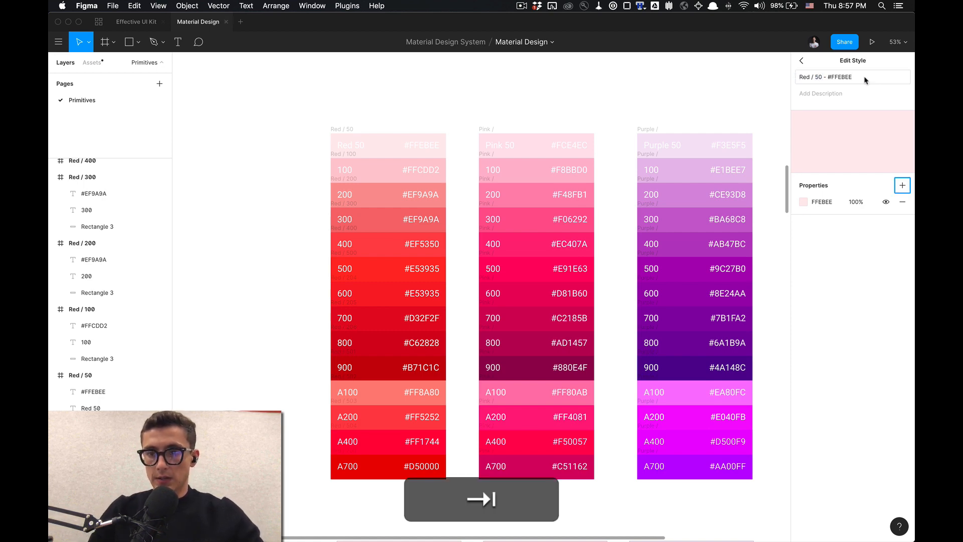
left_click(802, 60)
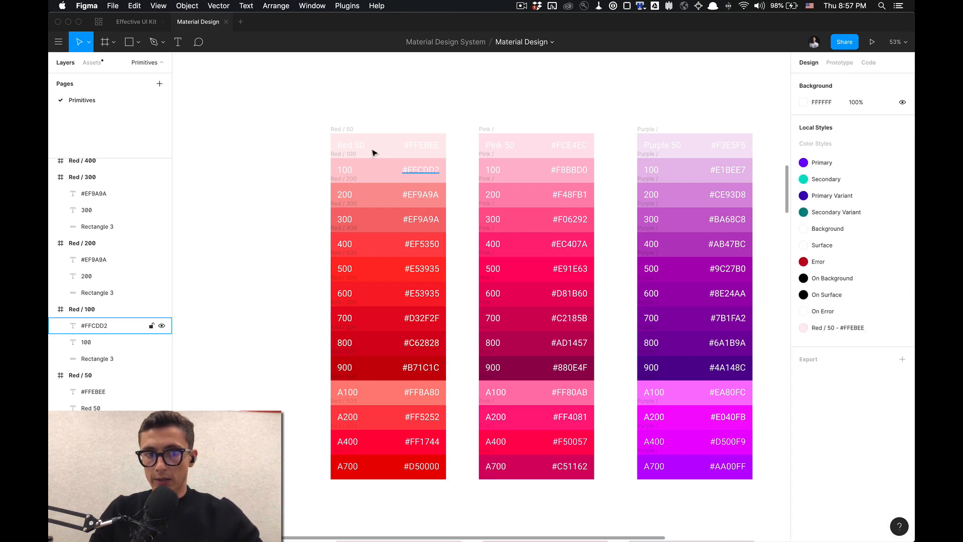
left_click(390, 149, "super")
left_click(407, 125)
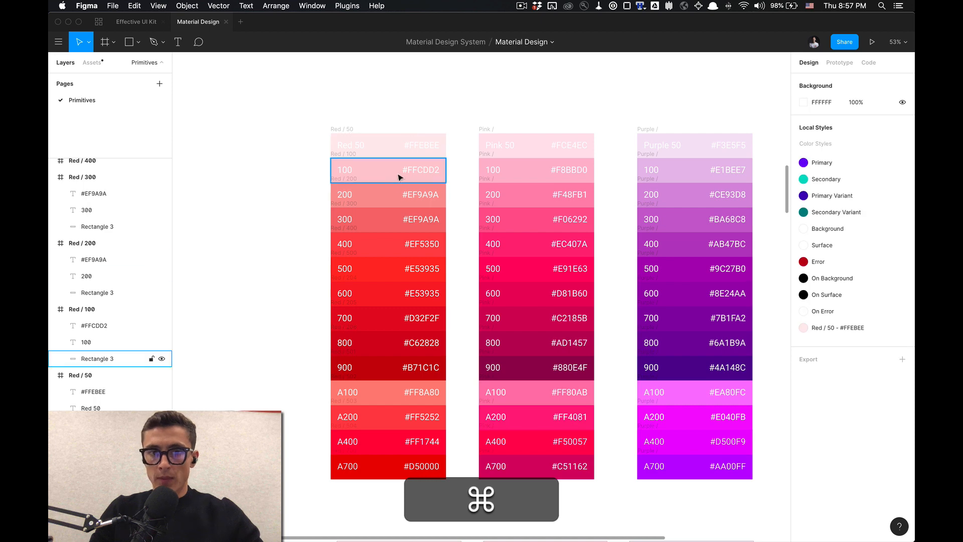
left_click(416, 171, "super")
left_click(395, 171, "super")
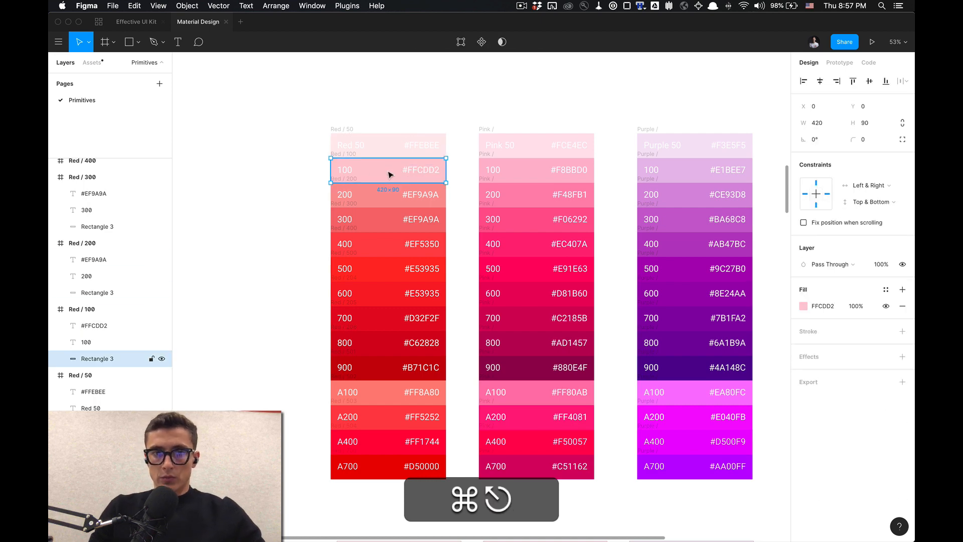
left_click(472, 173)
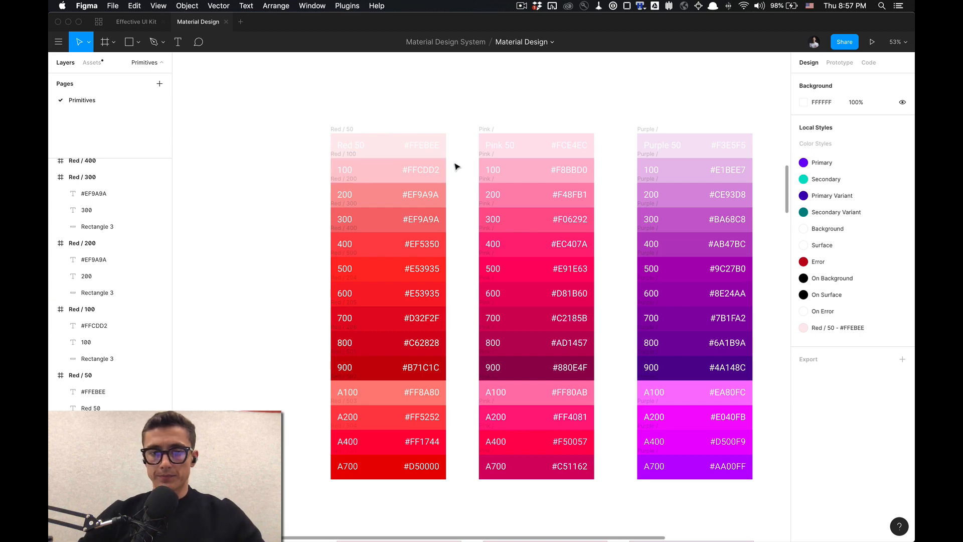
scroll(452, 172, "right", 2)
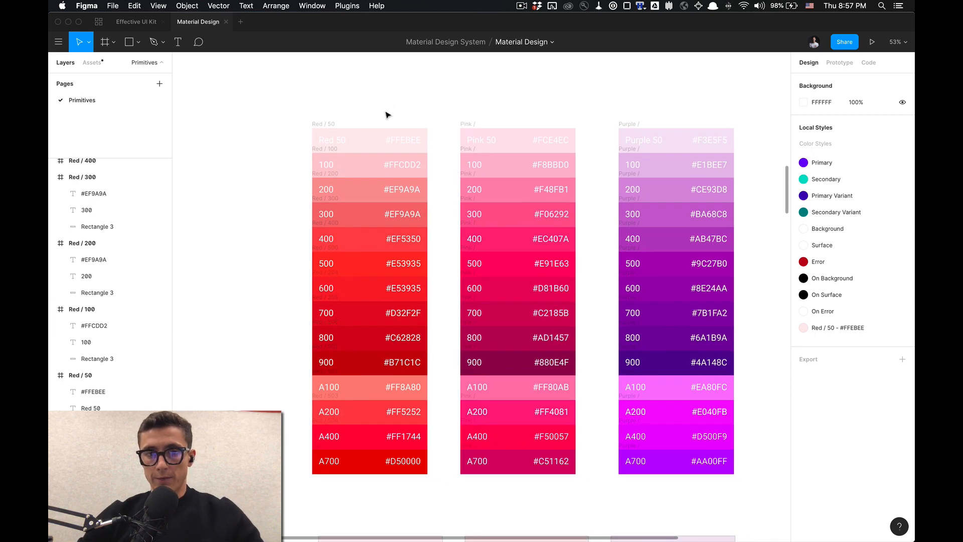
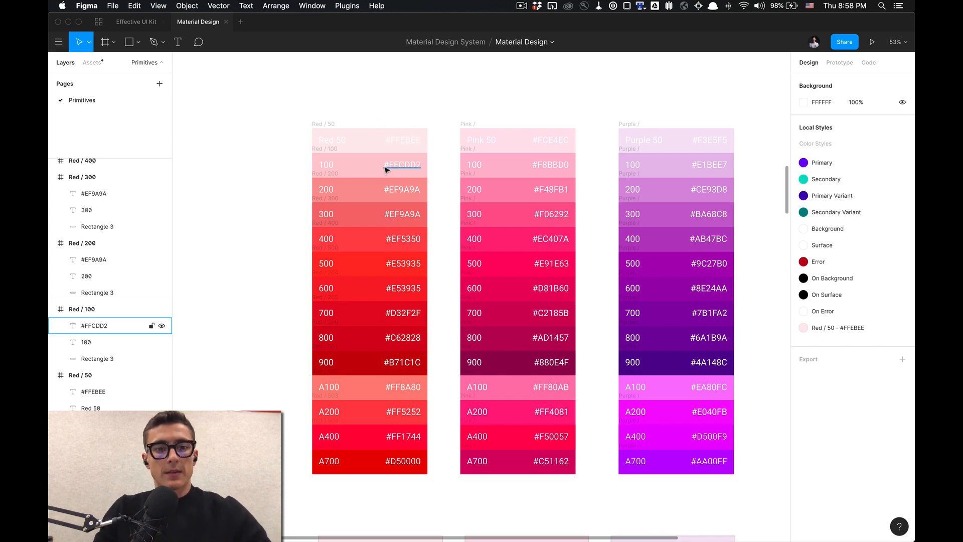
Create a color style from the Red 100 rectangle's fill, reusing the copied name Red / 100 - #FFCDD2 from the clipboard history.
left_click(365, 167)
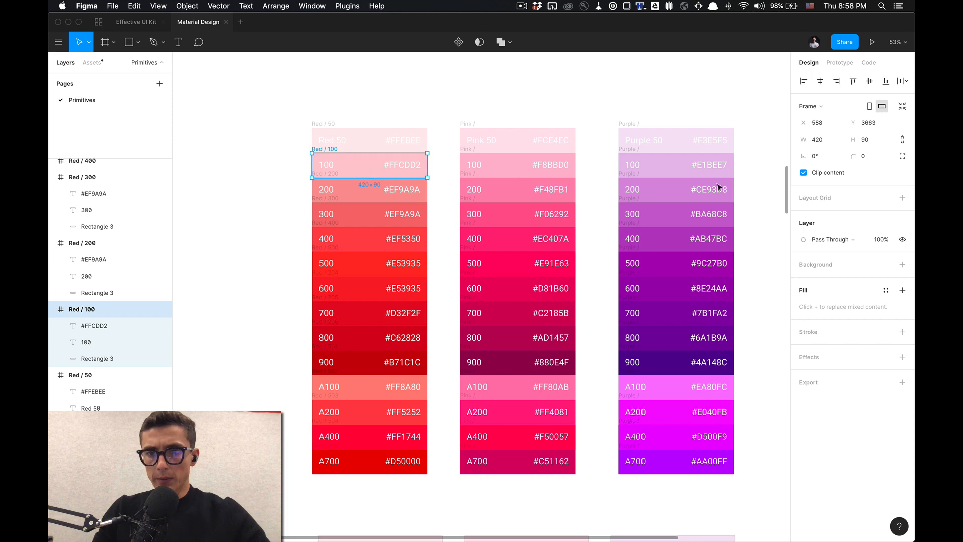
left_click(376, 168, "super")
left_click(886, 290)
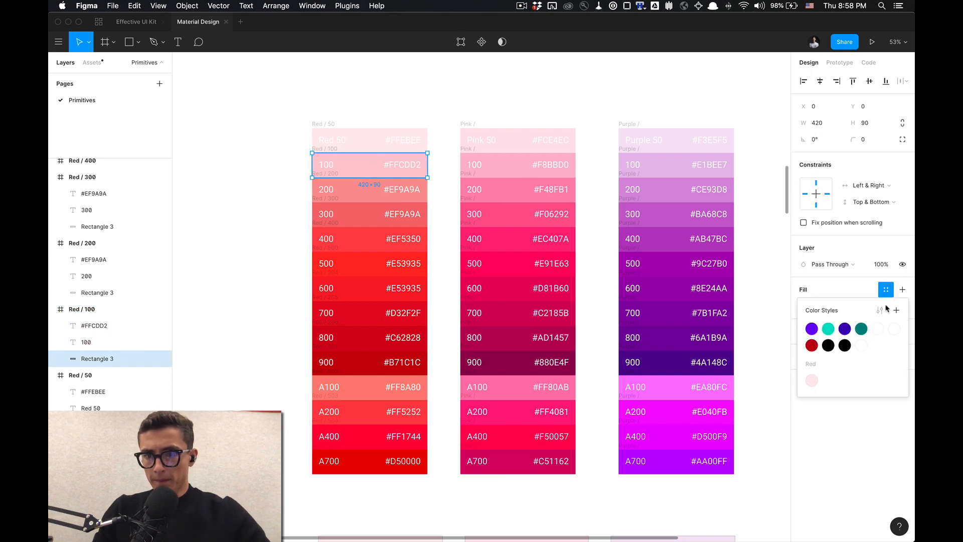
left_click(897, 310)
key("alt+super+c")
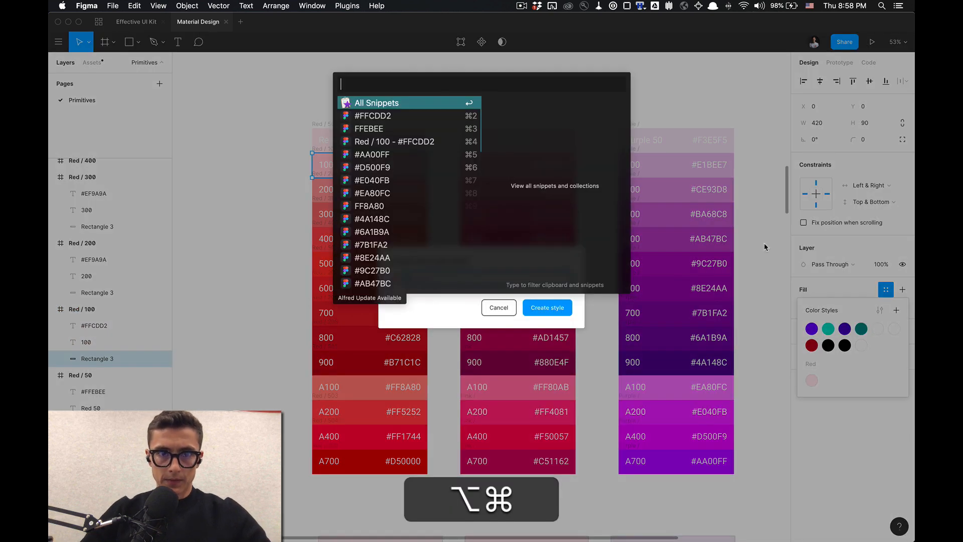
key("Down")
key("Down")
key("Down")
key("Return")
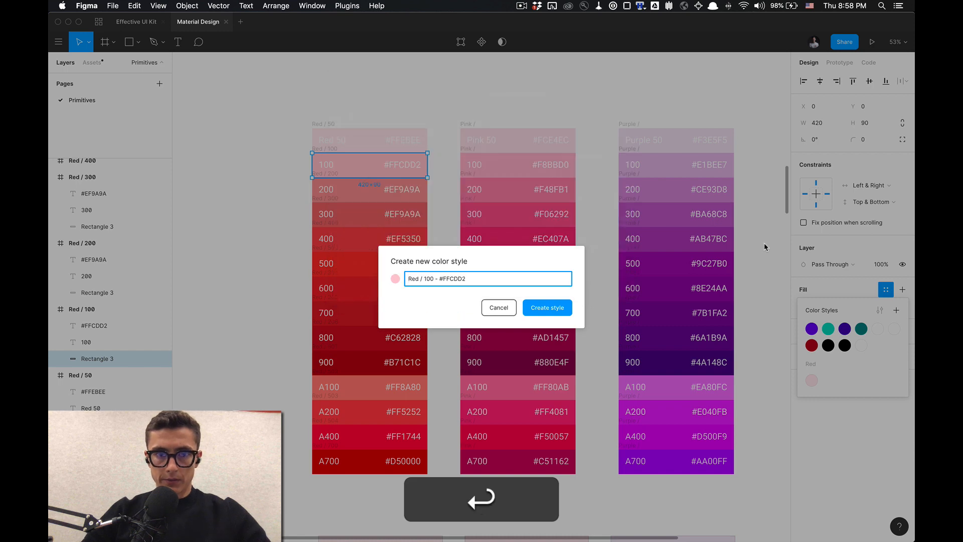
key("Return")
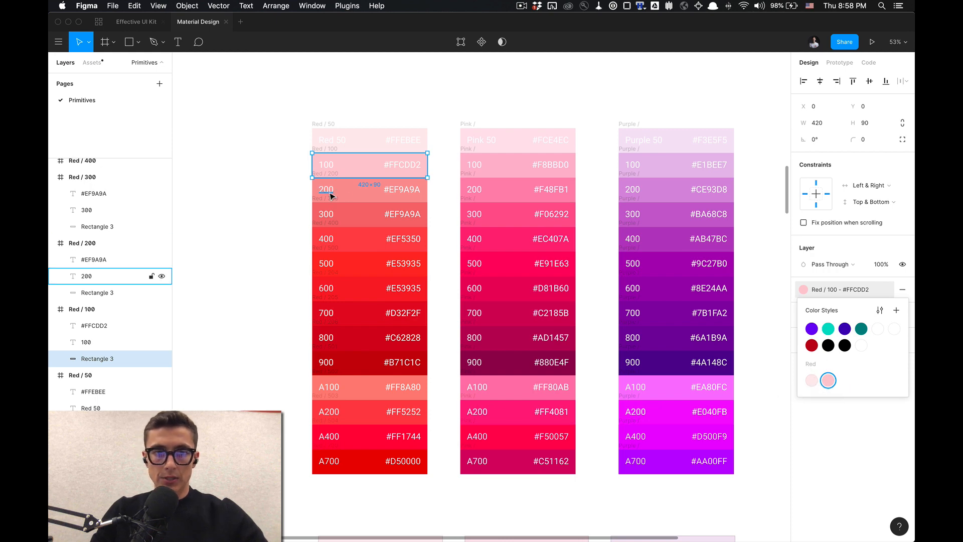
Copy the hex code #EF9A9A from the label in the Red 200 swatch.
left_click(351, 193)
left_click(396, 191, "super")
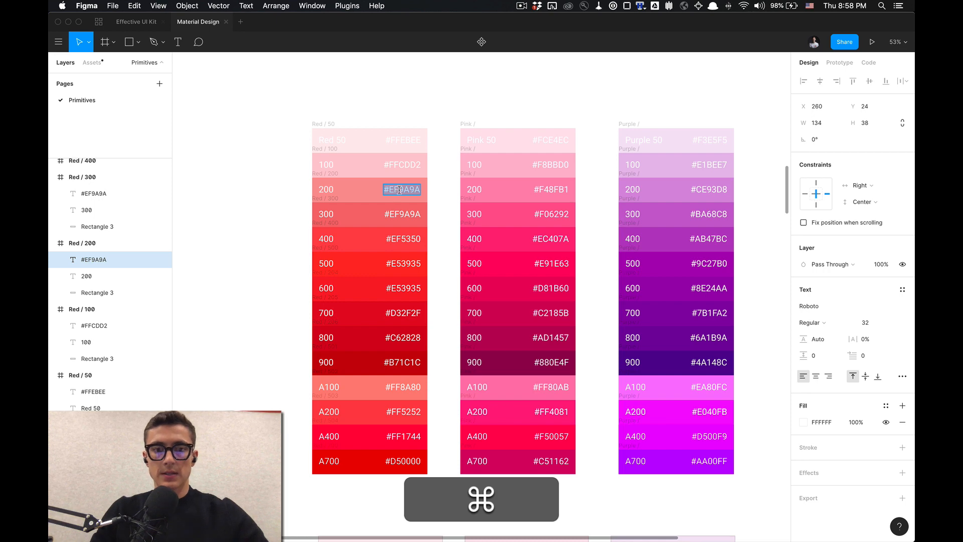
key("super+Escape")
Start a color style from the Red 200 rectangle's fill, reusing the copied Red / 100 name with its number changed to 200.
left_click(374, 195, "super")
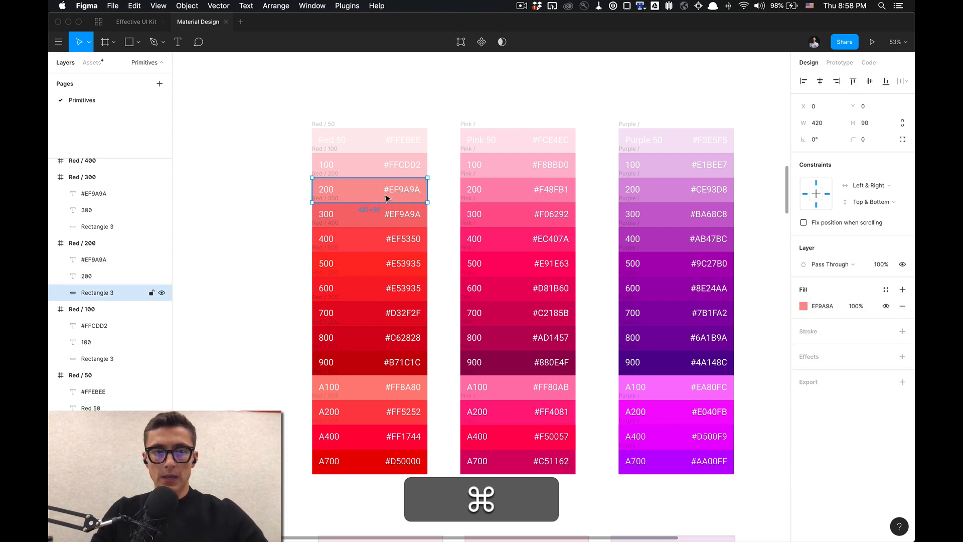
left_click(814, 306)
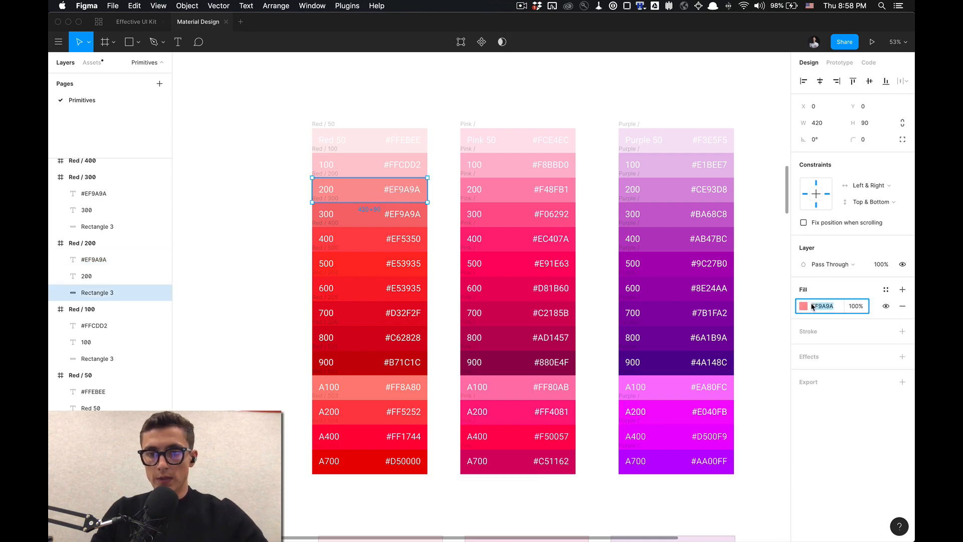
left_click(884, 292)
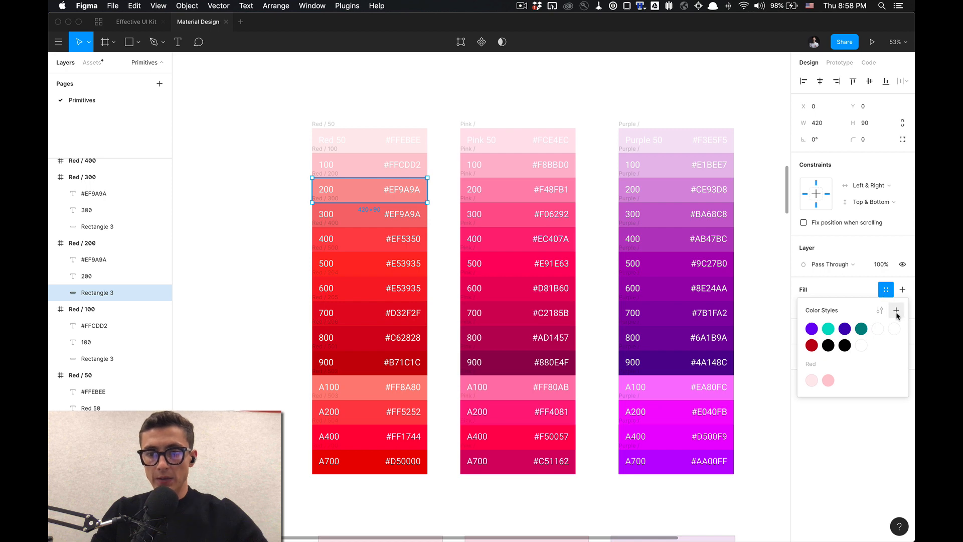
left_click(896, 311)
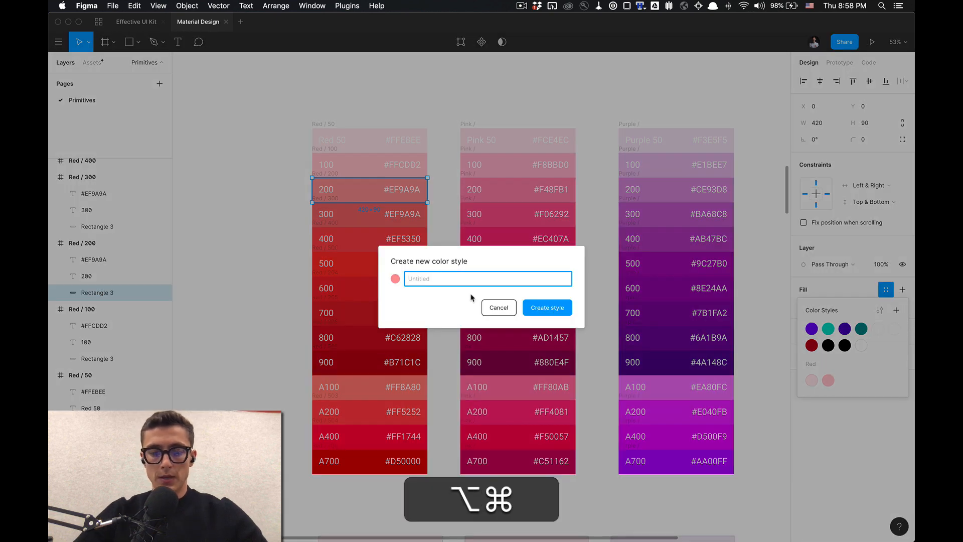
key("alt+super+c")
key("Down")
key("Return")
key("alt+Left")
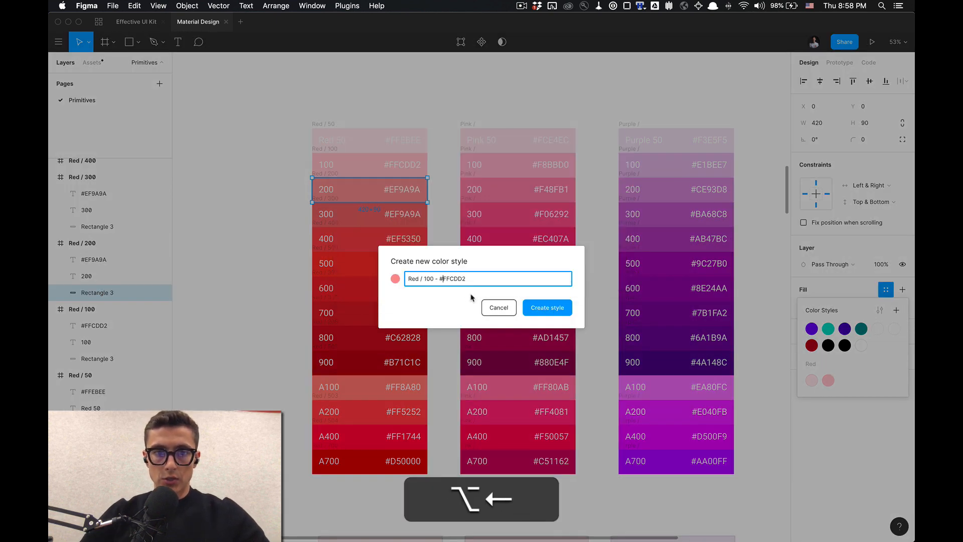
key("alt+shift+Right")
type("200")
key("shift+super+Right")
key("super+Right")
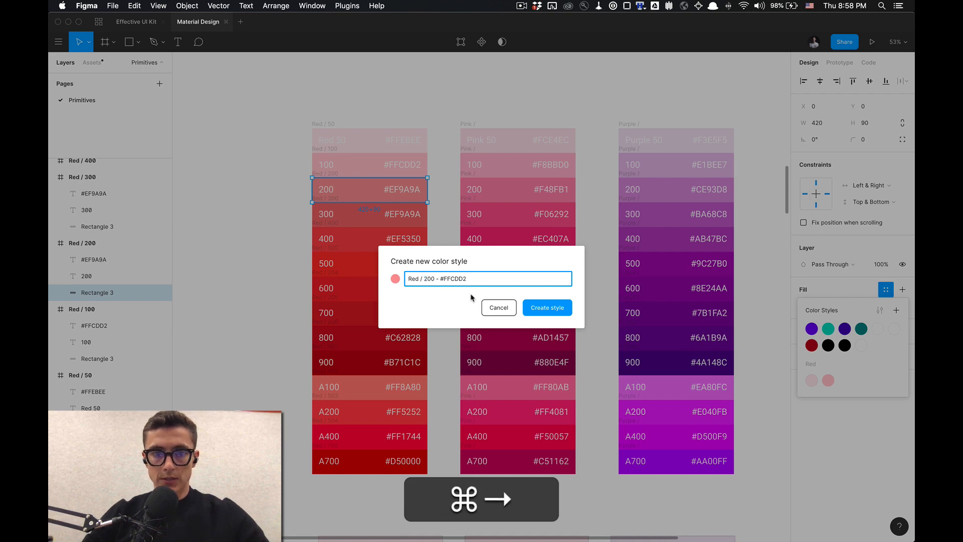
Replace the hex code in the new style's name with the copied one so it reads Red / 200 - #EF9A9A.
key("alt+shift+Left")
key("alt+super+c")
key("Down")
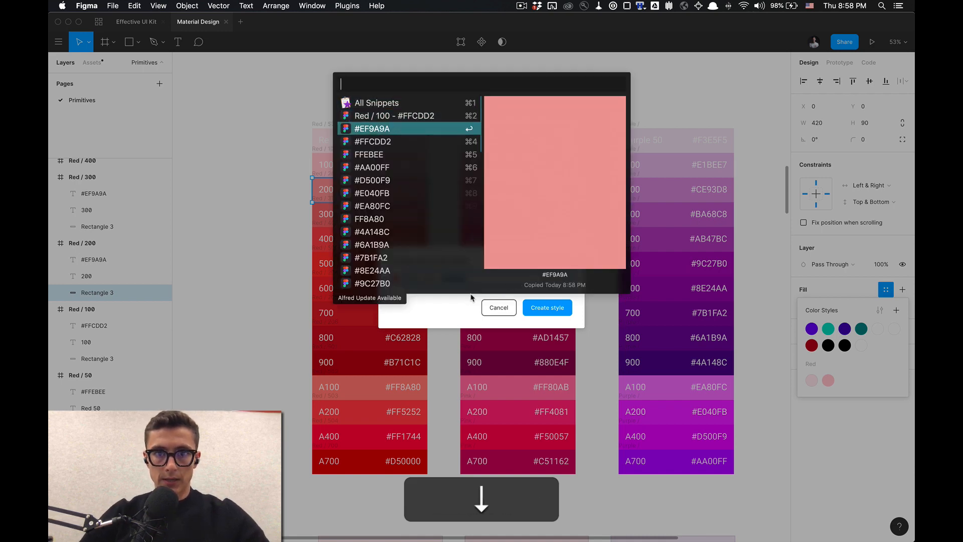
key("Return")
key("alt+Left")
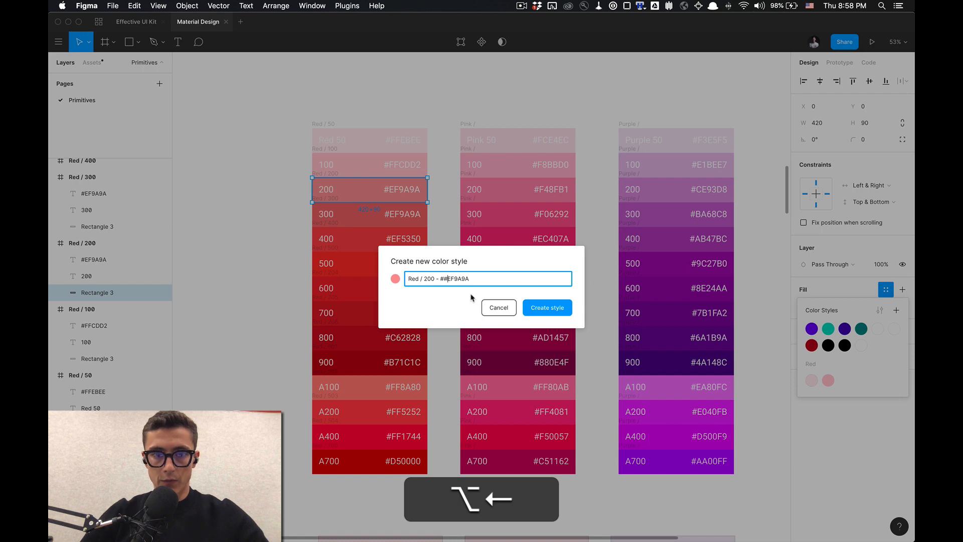
key("BackSpace")
key("super+Right")
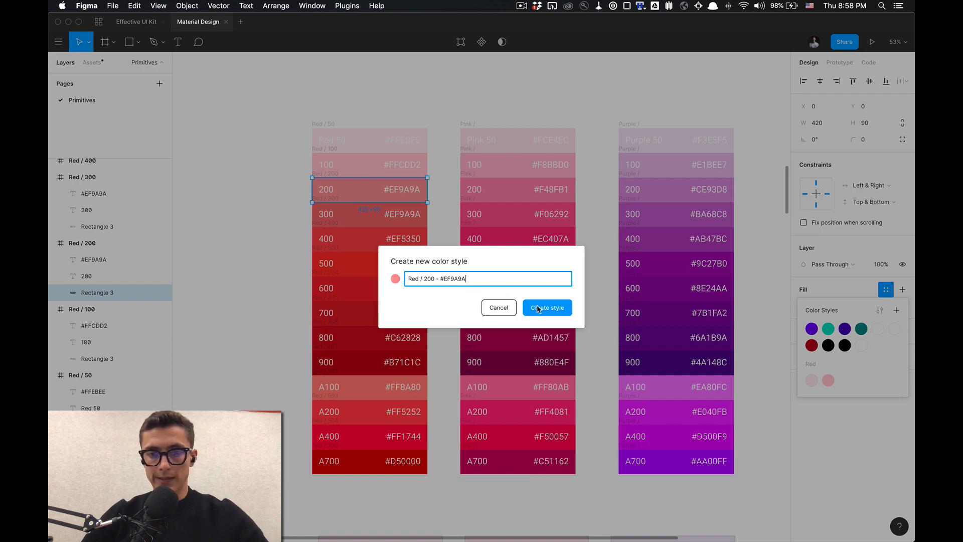
Finish creating the Red / 200 - #EF9A9A color style and clear the selection.
key("Return")
left_click(453, 234)
scroll(453, 235, "right", 3)
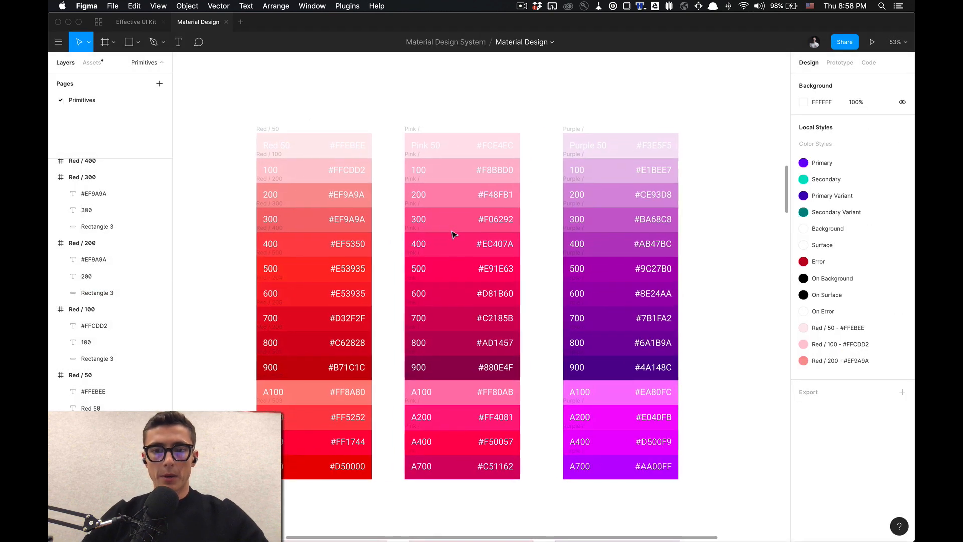
Copy the hex code #FCE4EC from the label in the Pink 50 swatch.
scroll(466, 114, "up", 2)
scroll(466, 114, "right", 1)
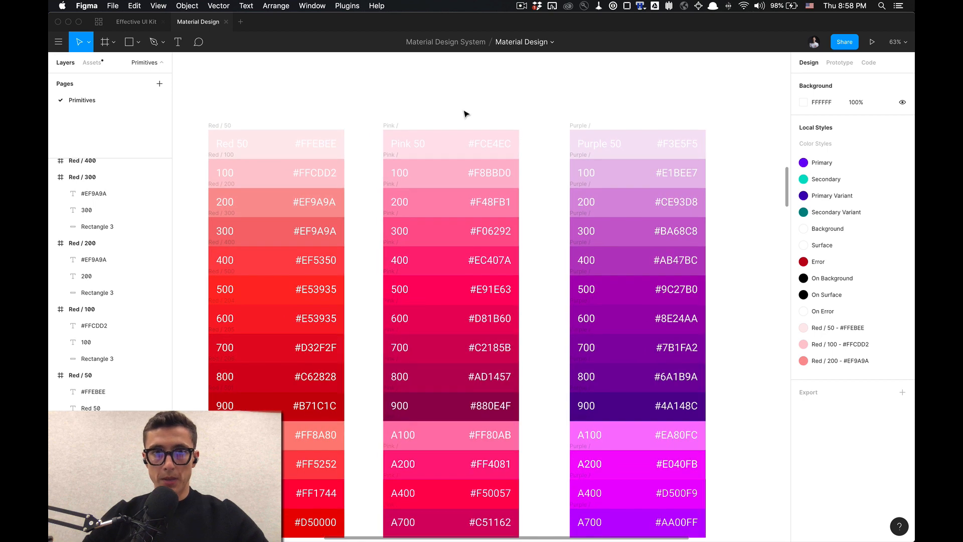
scroll(452, 117, "down", 2)
left_click(441, 140)
left_click(445, 108)
scroll(446, 108, "up", 2)
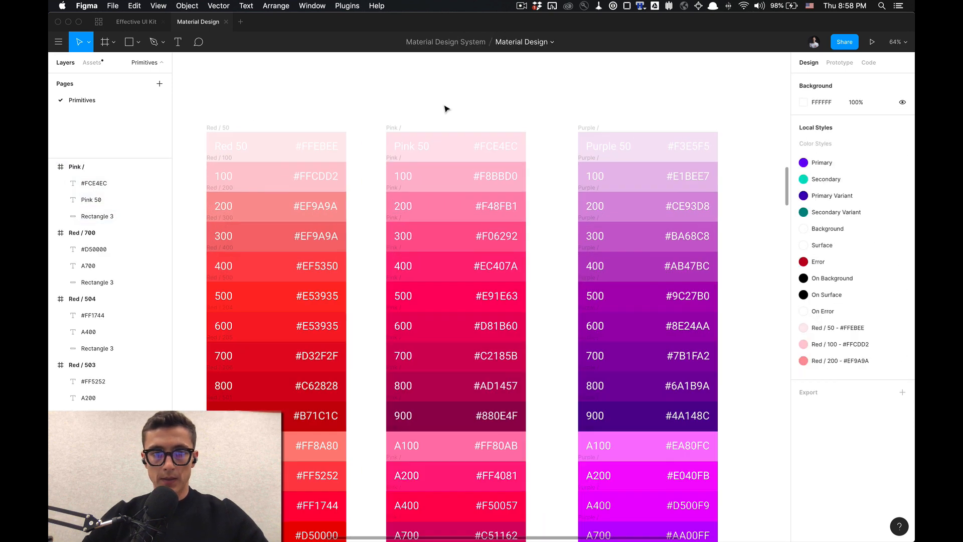
left_click(443, 149)
left_click(512, 148, "super")
left_click(472, 94)
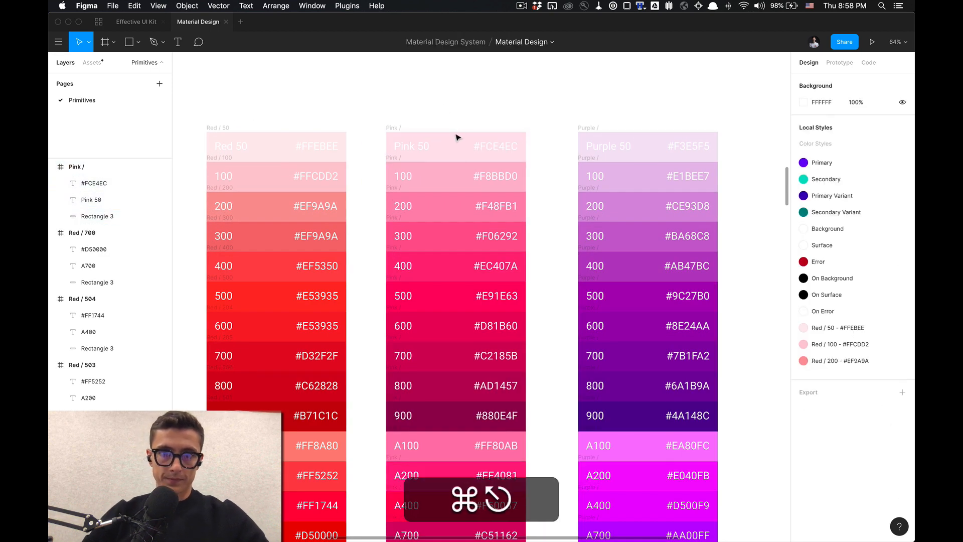
Create a color style named Pink / 50 - #FCE4EC from the fill of the Pink 50 swatch's rectangle.
left_click(459, 141, "super")
left_click(886, 290)
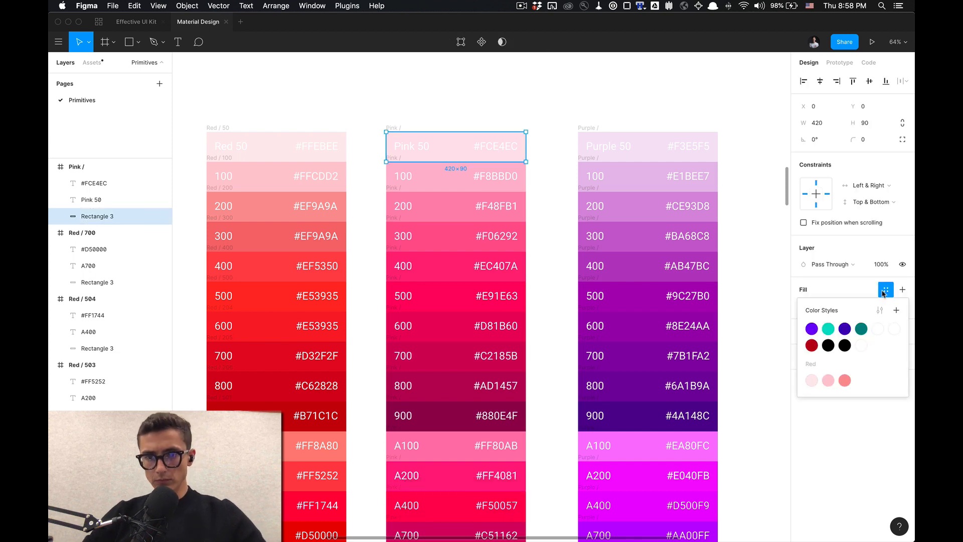
left_click(897, 310)
type("Pink /")
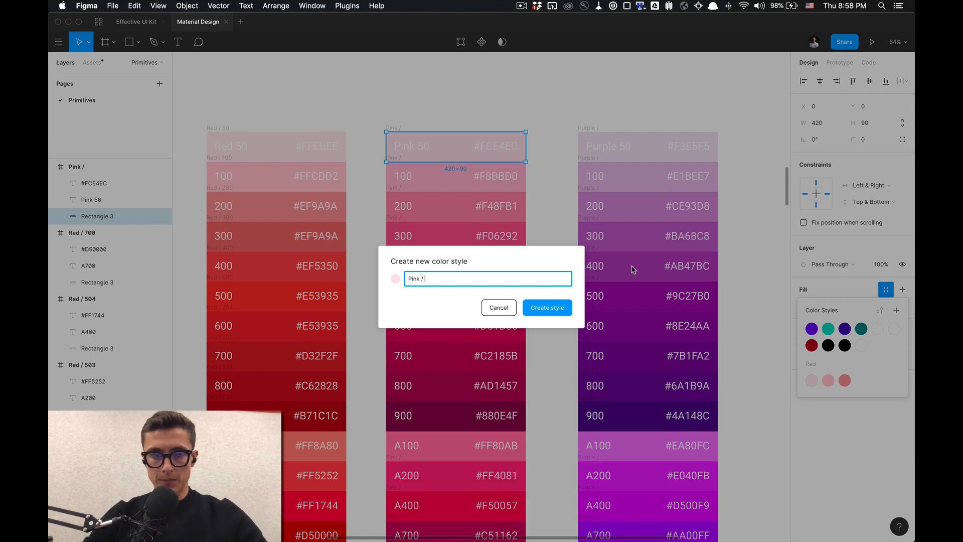
key("super")
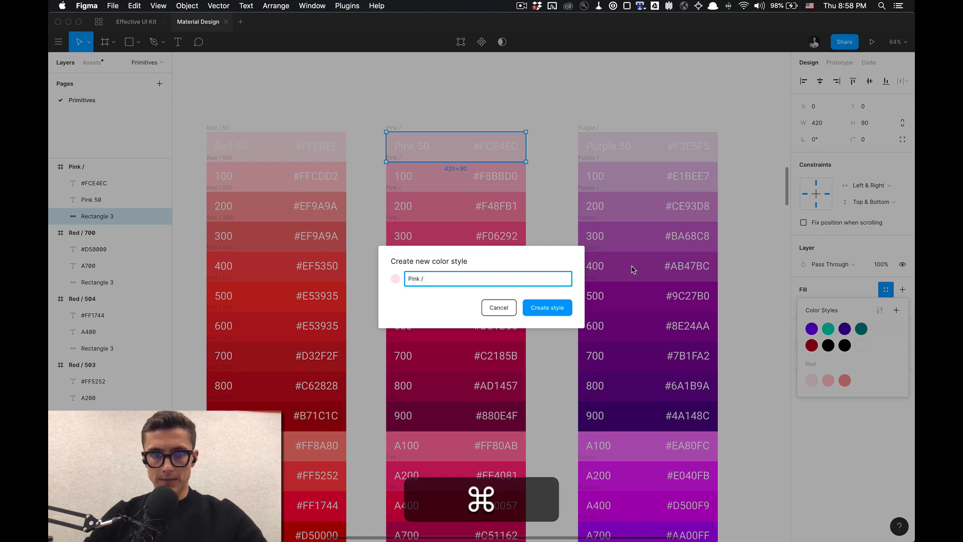
type("/ 50")
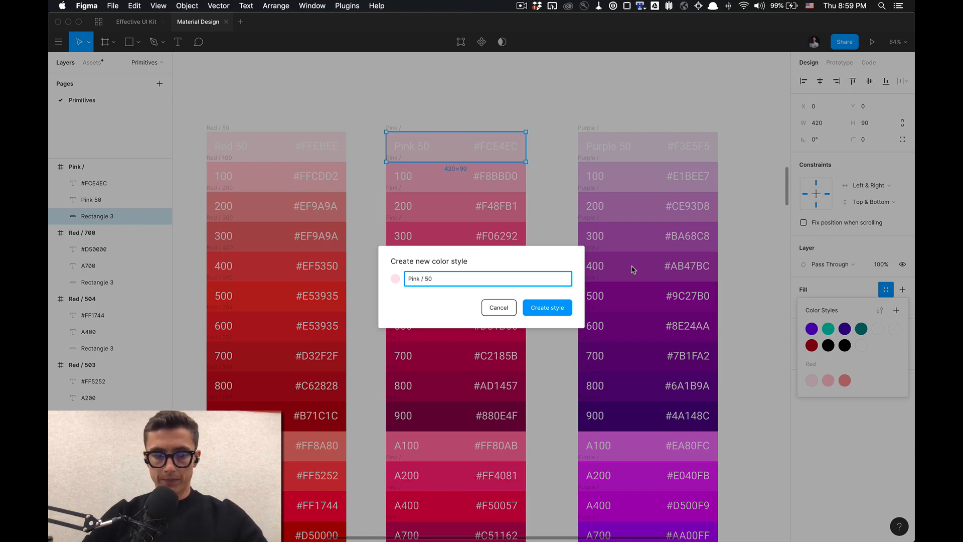
type(" -")
type("#FCE4EC")
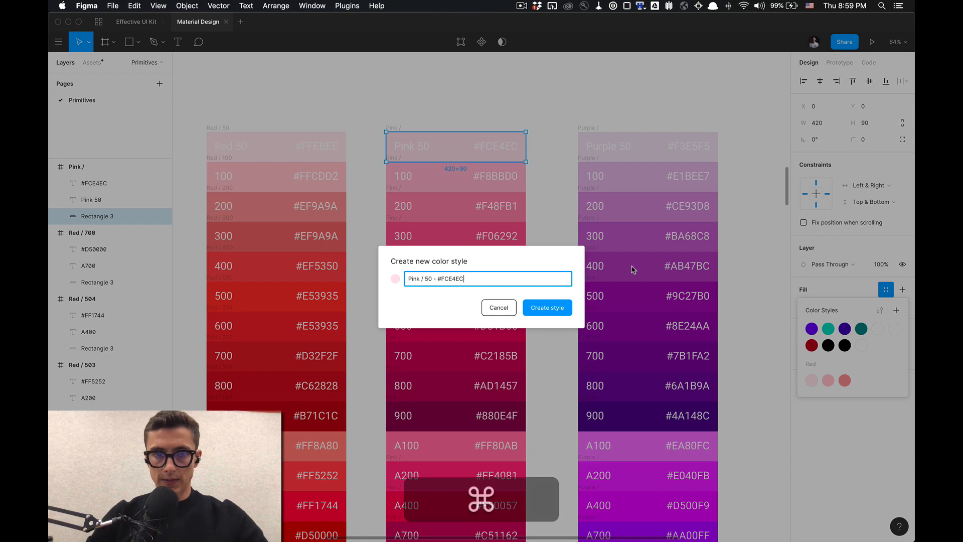
left_click(542, 309)
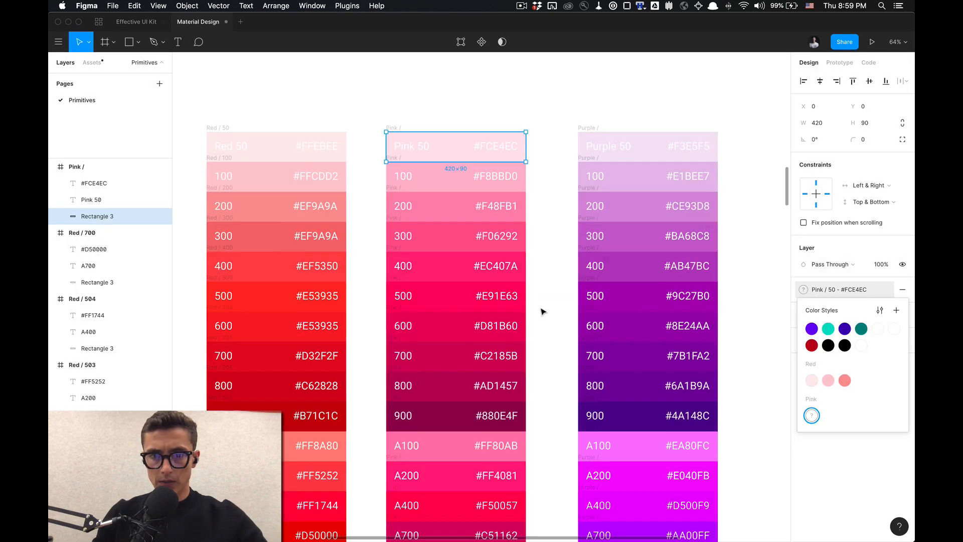
Move the color styles list beside the palettes to examine its Red and Pink groups, and close it.
left_click_drag(843, 312, 469, 169)
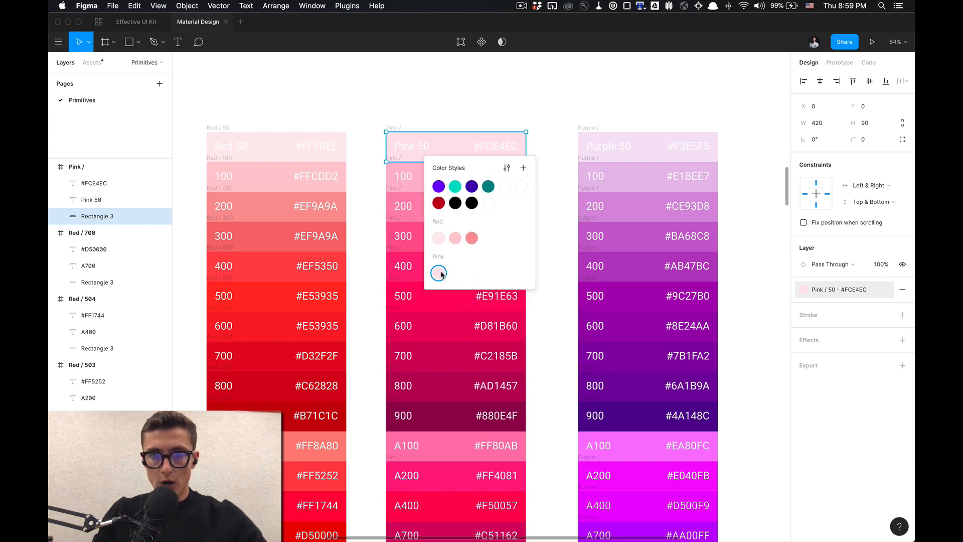
left_click_drag(485, 166, 624, 152)
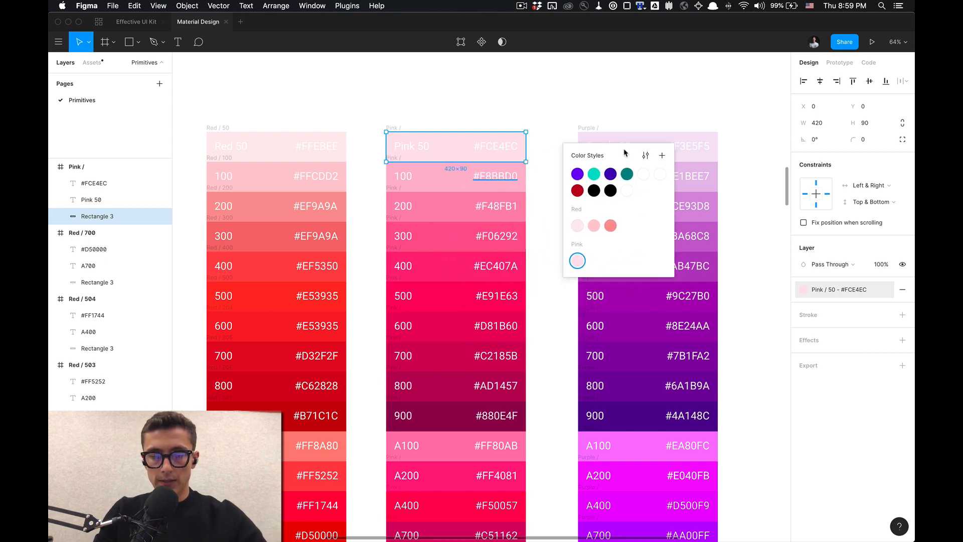
scroll(502, 150, "down", 2)
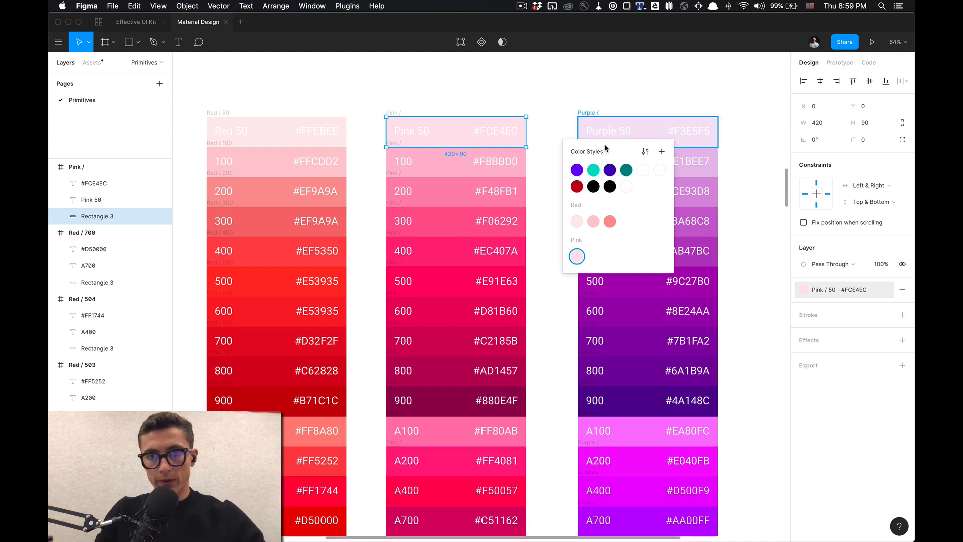
left_click_drag(617, 157, 708, 215)
left_click(567, 91)
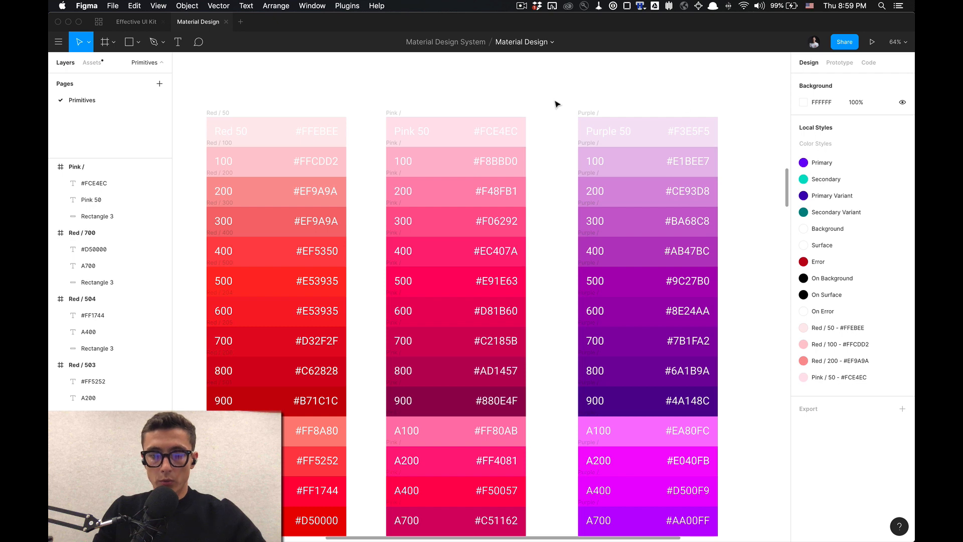
Copy the hex code #F3E5F5 from the label in the Purple 50 swatch.
scroll(536, 196, "down", 2)
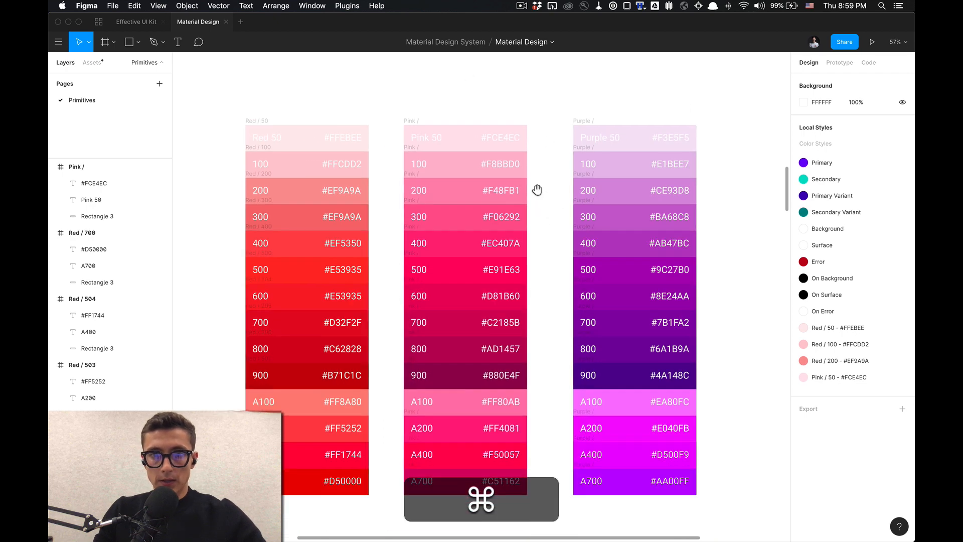
left_click_drag(559, 118, 472, 130)
left_click(564, 133)
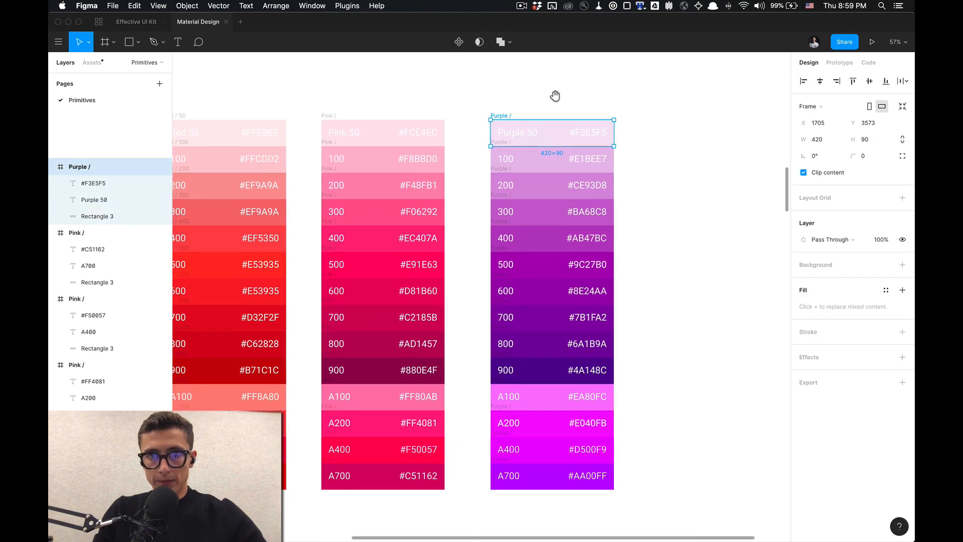
scroll(577, 101, "left", 2)
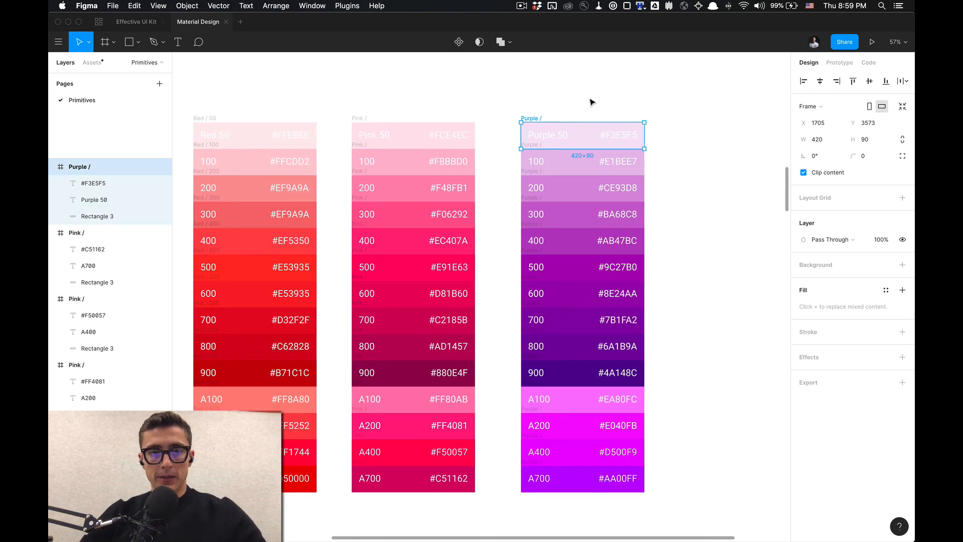
scroll(585, 99, "up", 3)
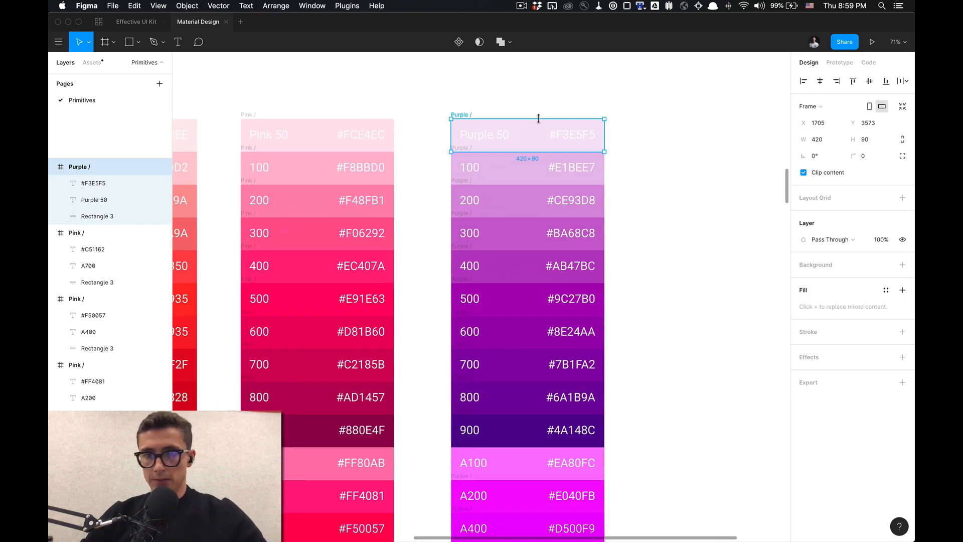
left_click(555, 109)
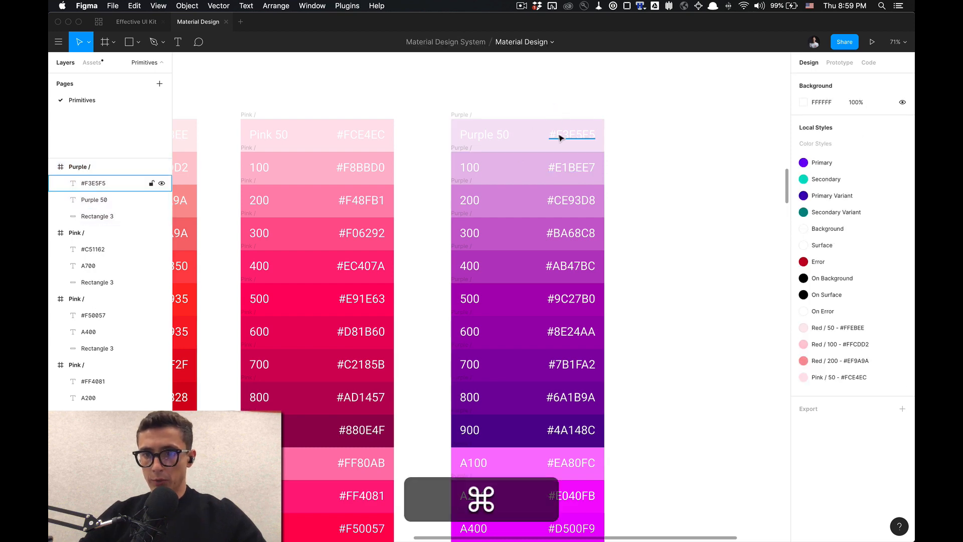
left_click(561, 138, "super")
key("super+Return")
key("super+c")
key("super+Escape")
Start a color style from the Purple 50 rectangle's fill, naming it Purple / followed by the copied hex code #F3E5F5.
left_click(517, 135, "super")
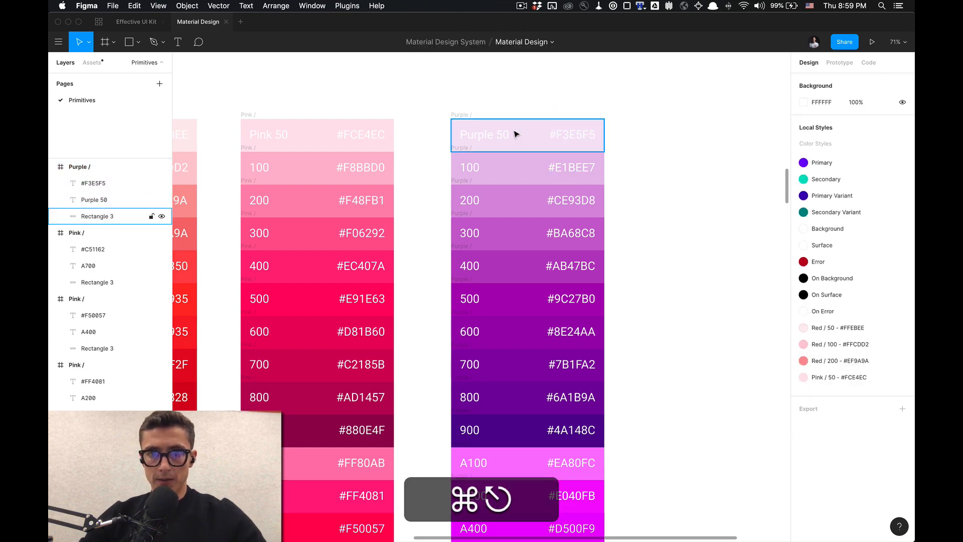
left_click(886, 289)
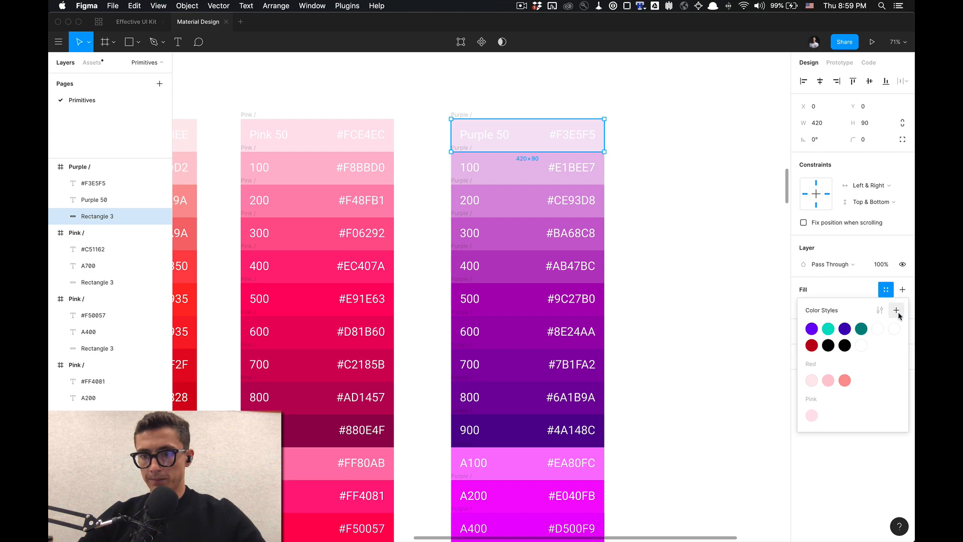
left_click(900, 311)
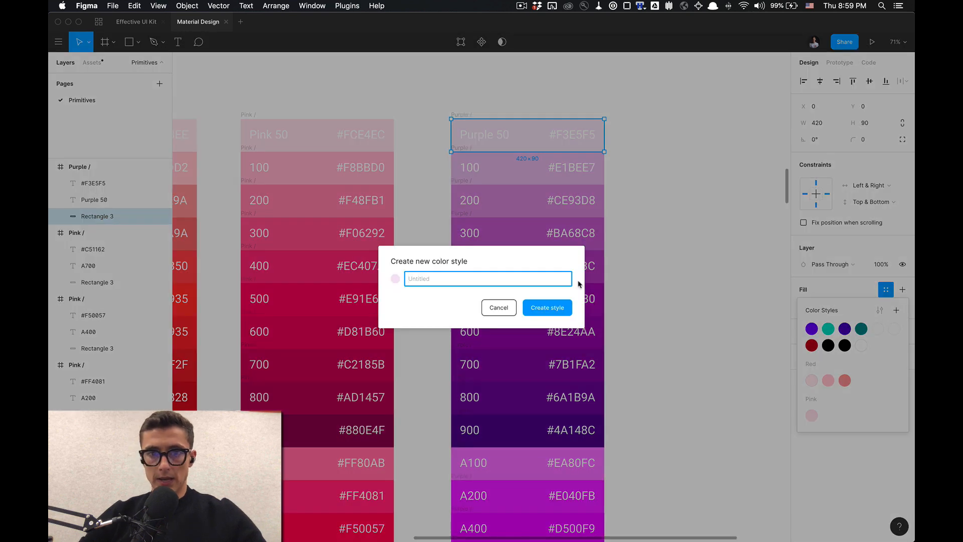
type("Purple /")
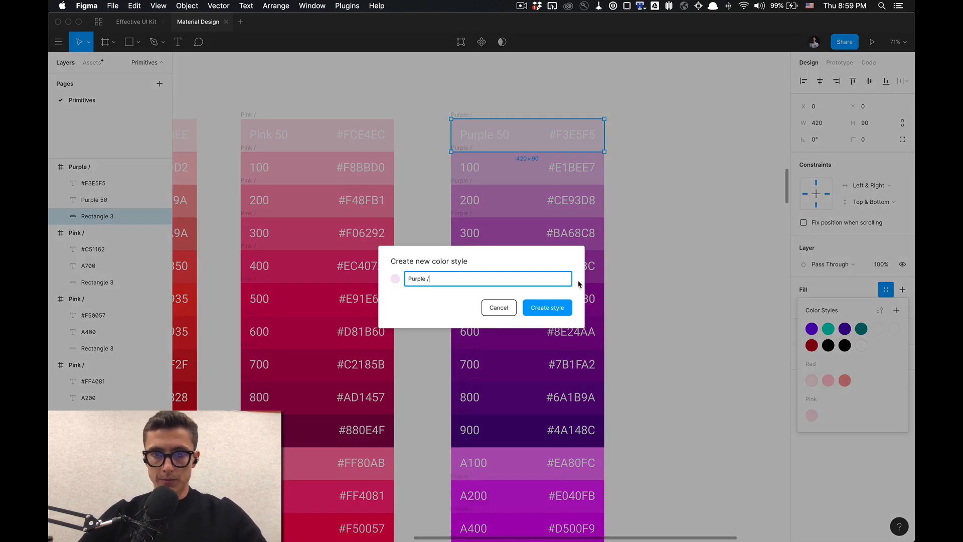
key("super+v")
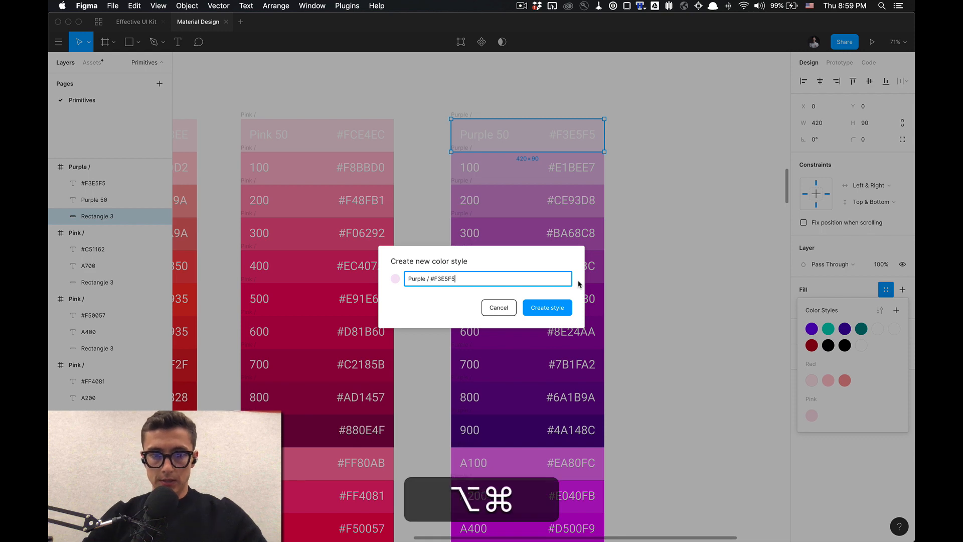
Insert the shade number so the name reads Purple / 50 - #F3E5F5, create the style and clear the selection.
key("alt+Left")
key("Left")
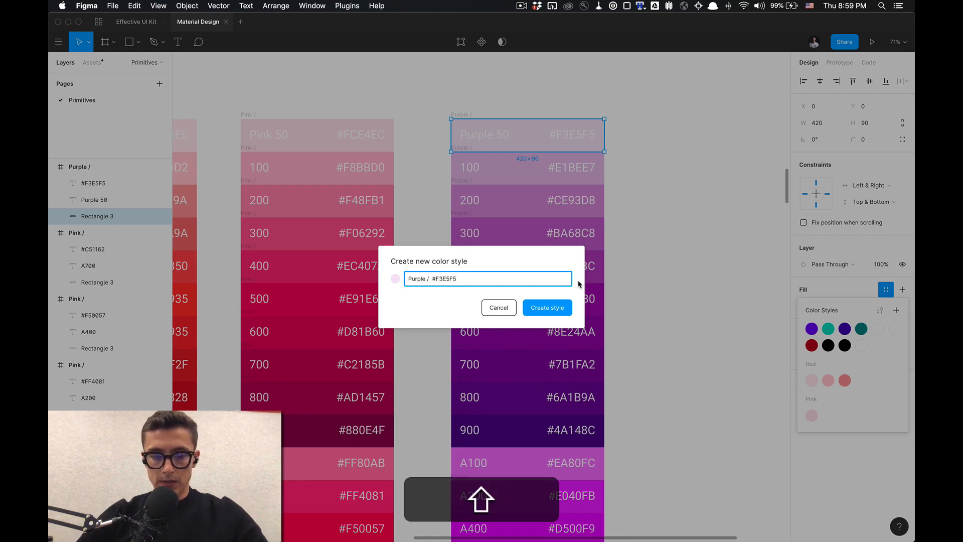
type("50 -")
key("super+Right")
key("alt+super+Left")
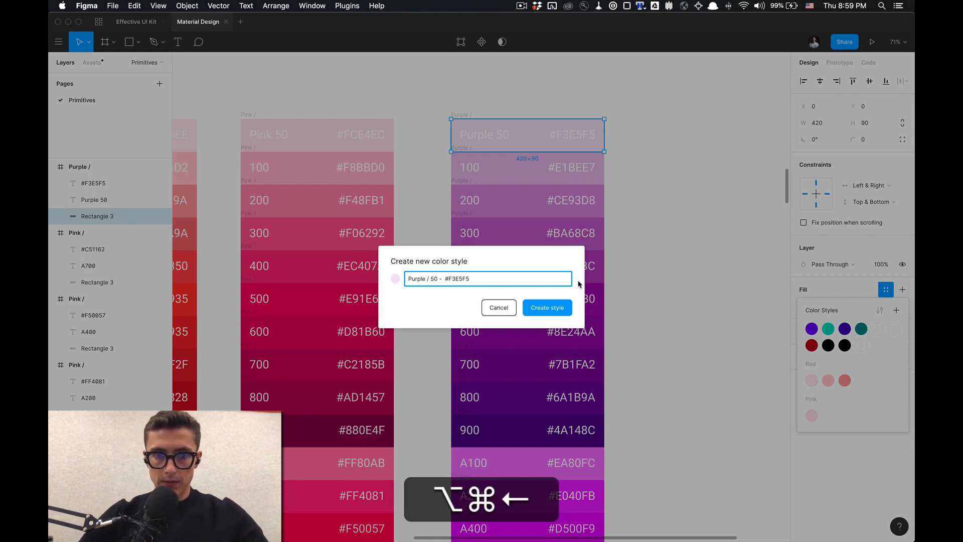
key("BackSpace")
key("Return")
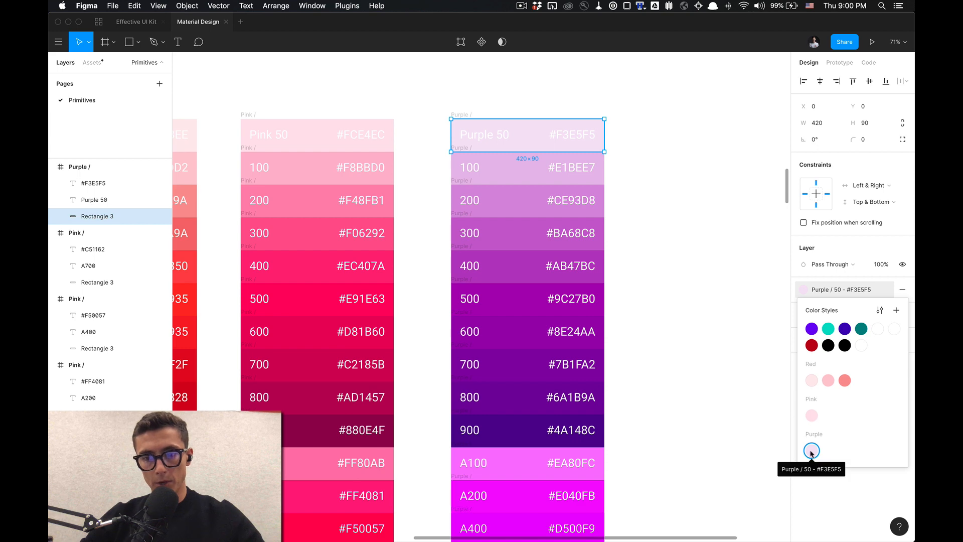
left_click(703, 361)
Switch to Chrome and examine the full set of 2014 color palettes on the Material Design color system page.
scroll(673, 292, "down", 5)
scroll(673, 291, "down", 3)
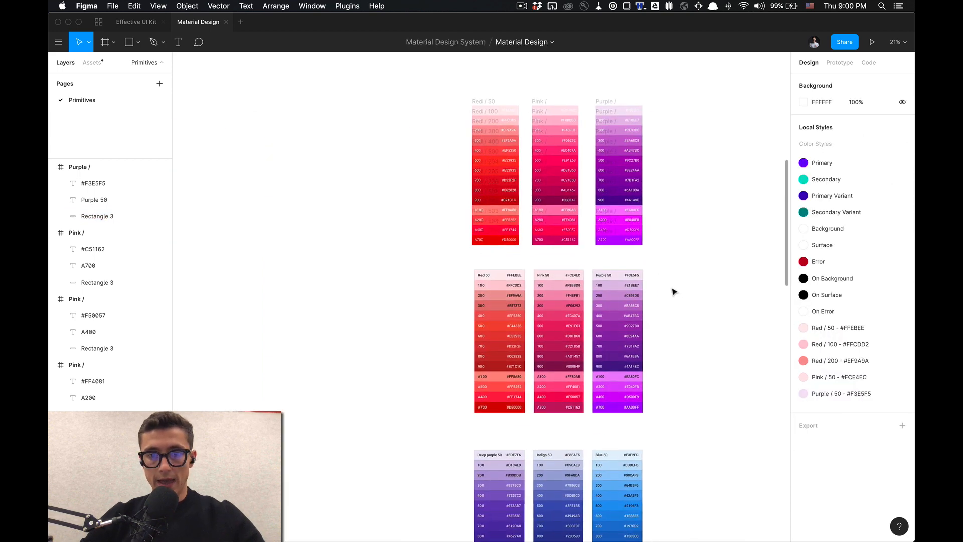
scroll(674, 291, "up", 1)
key("super+Tab")
key("super+Tab")
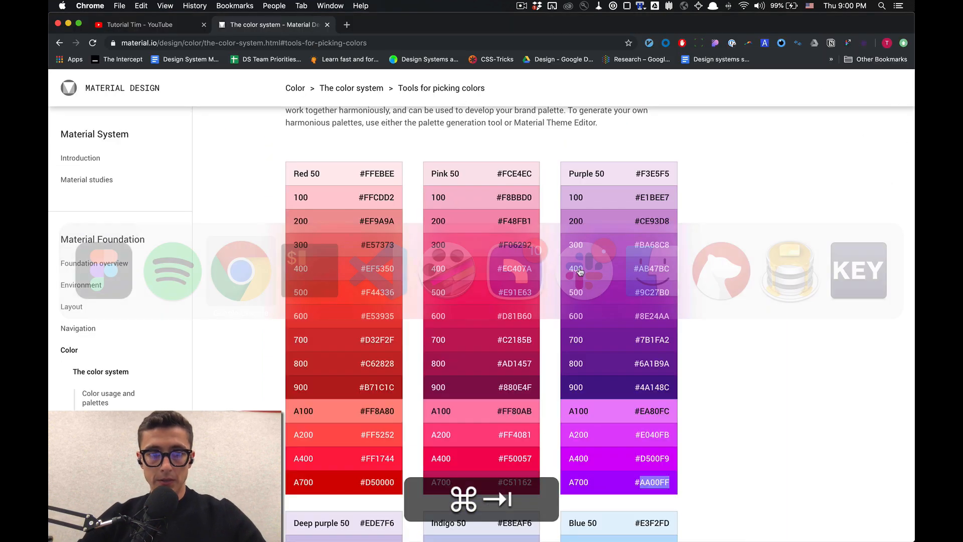
scroll(412, 274, "down", 10)
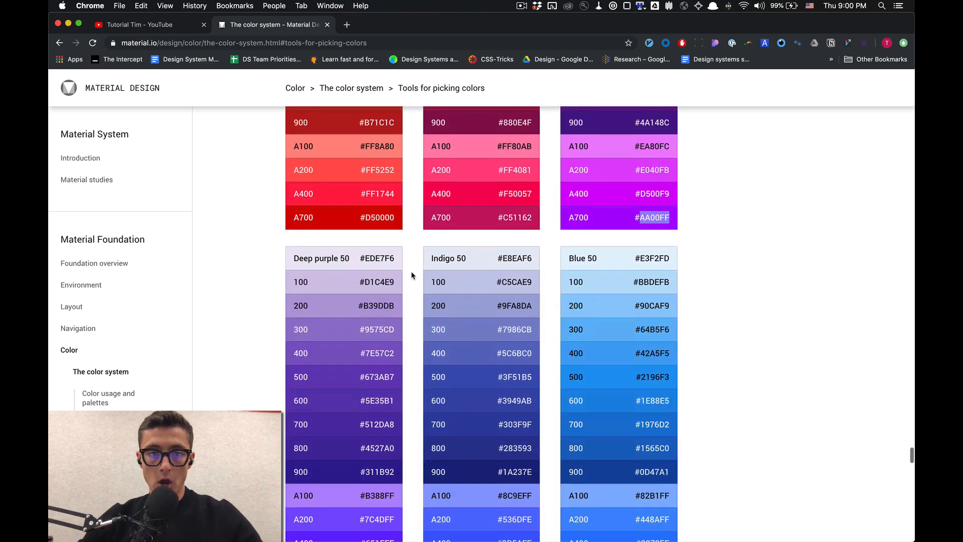
scroll(412, 275, "down", 20)
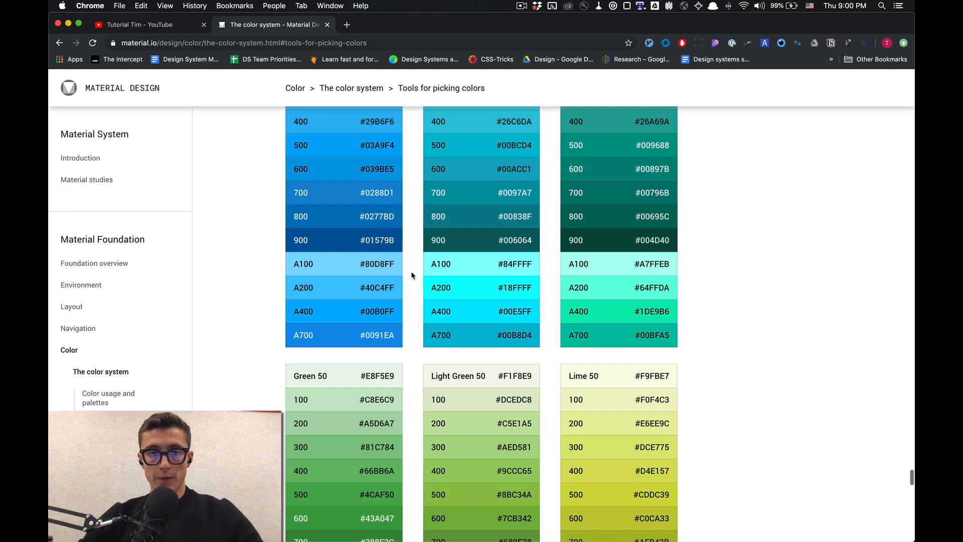
scroll(412, 274, "down", 20)
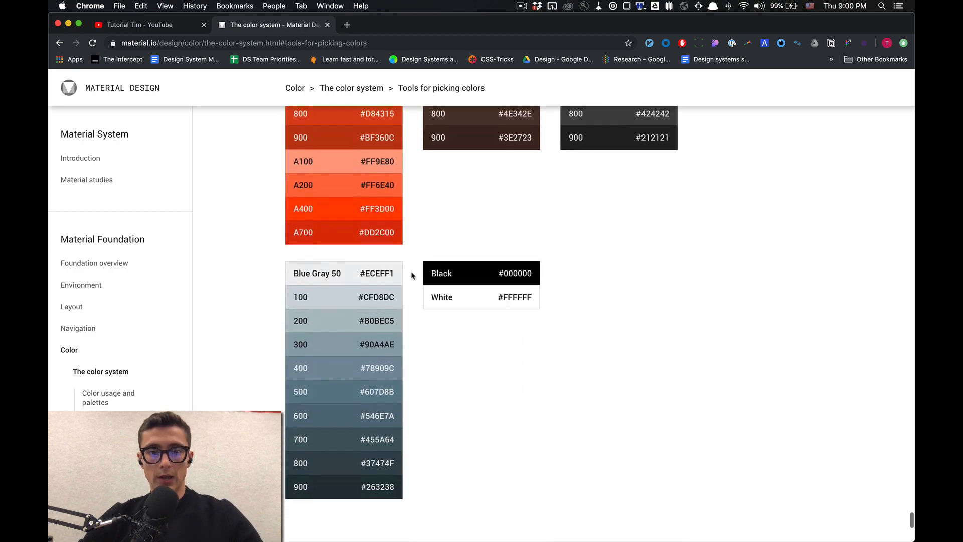
scroll(412, 265, "up", 20)
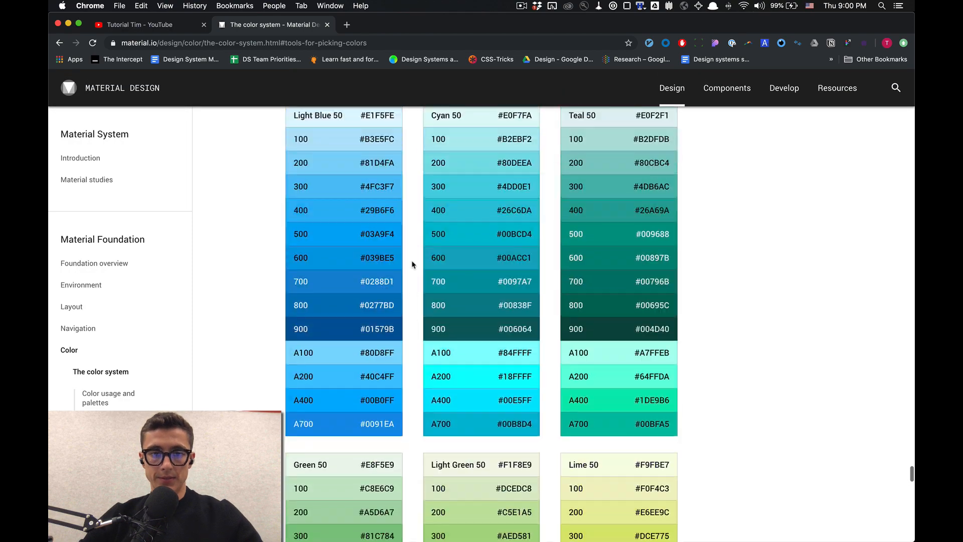
scroll(411, 264, "up", 20)
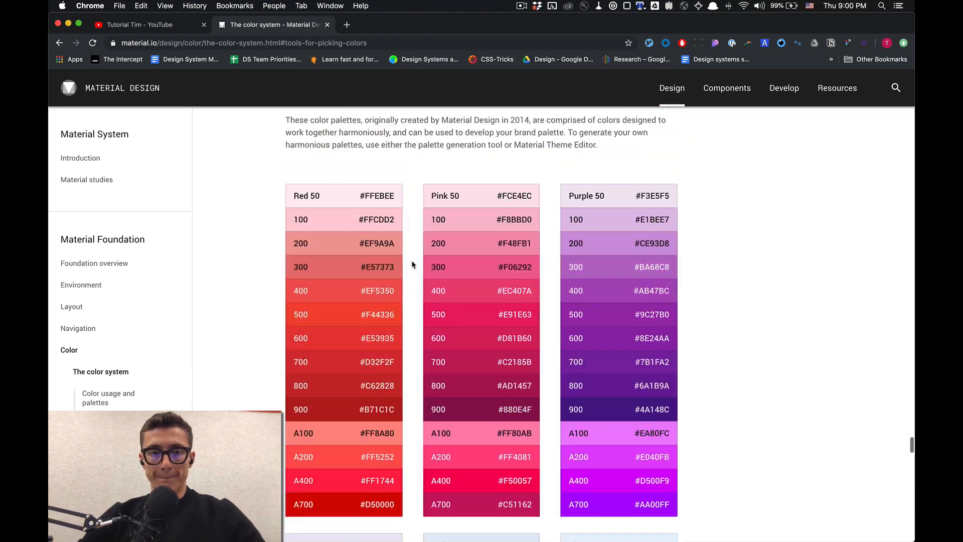
scroll(412, 264, "down", 5)
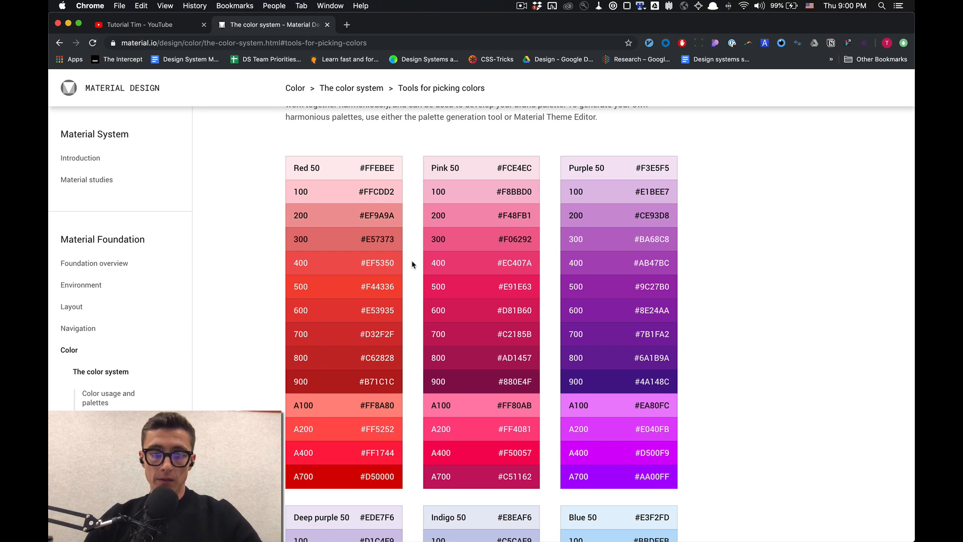
Switch to Figma and review the rebuilt Red, Pink and Purple swatch columns alongside the full list of local color styles.
left_click(522, 6)
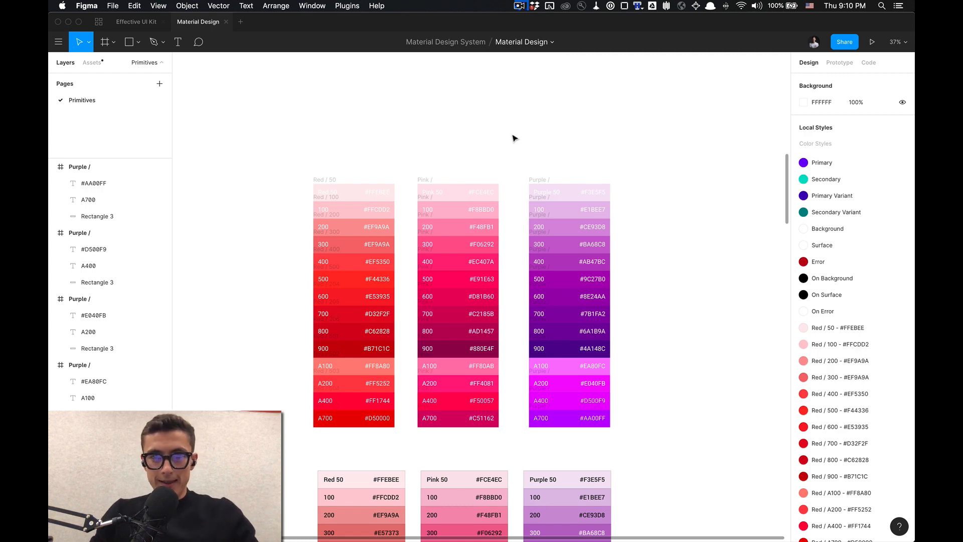
scroll(409, 152, "up", 2)
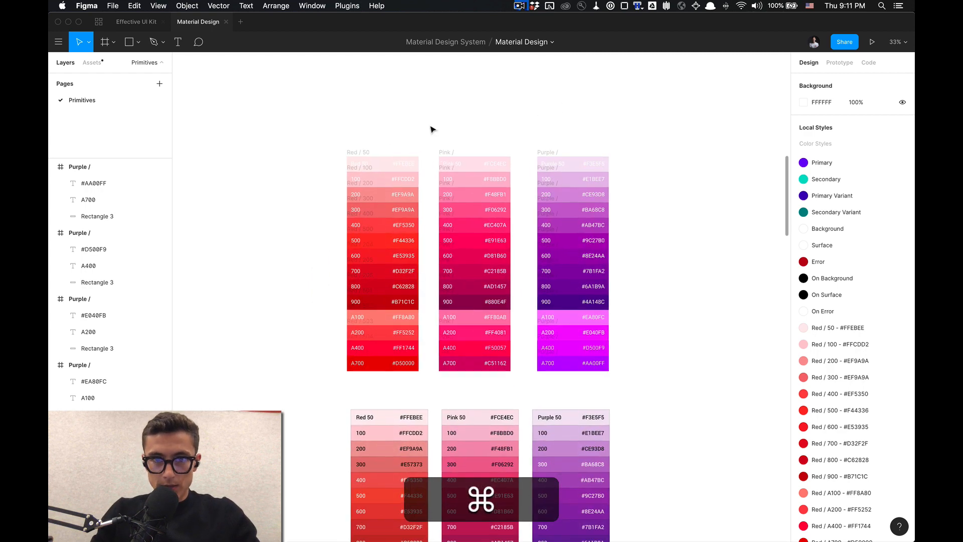
scroll(429, 131, "down", 2)
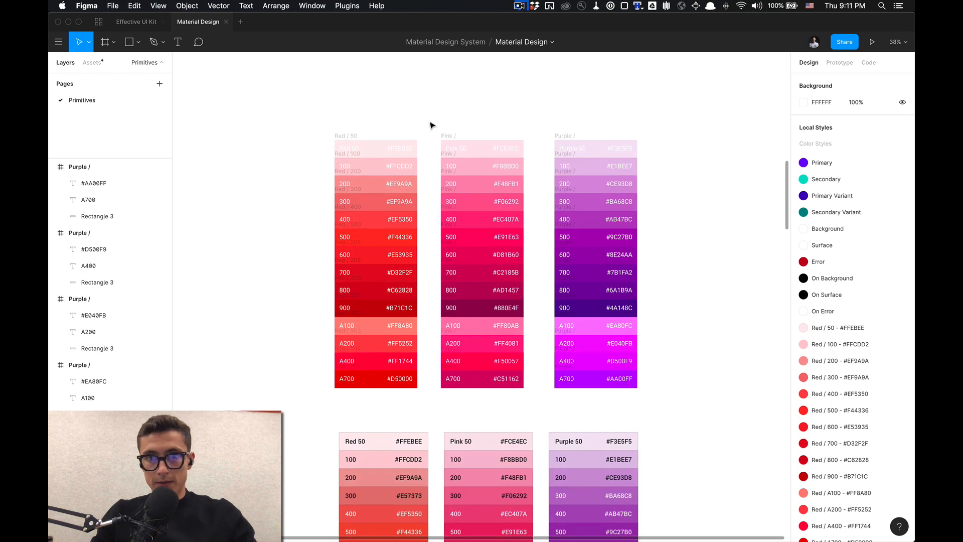
scroll(432, 121, "up", 1)
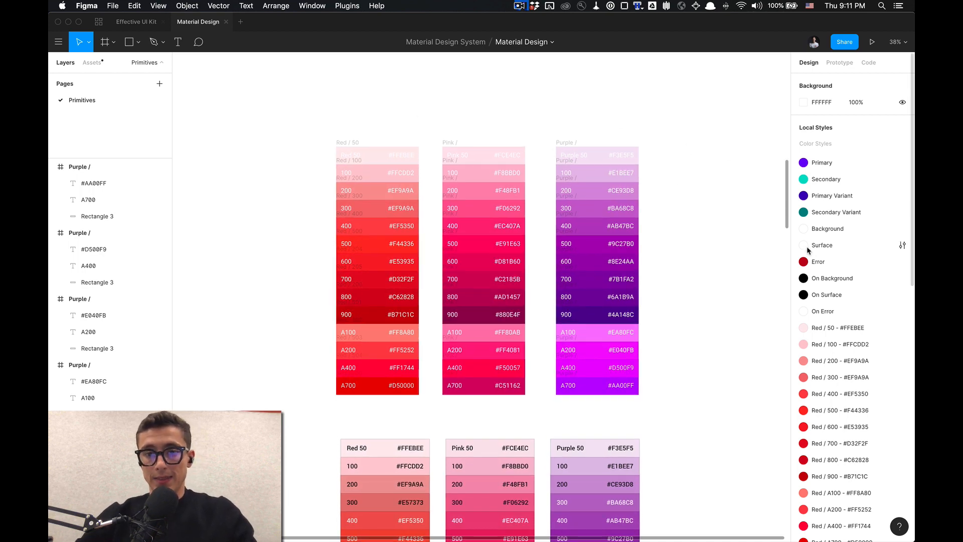
scroll(661, 153, "down", 5)
scroll(661, 153, "up", 4)
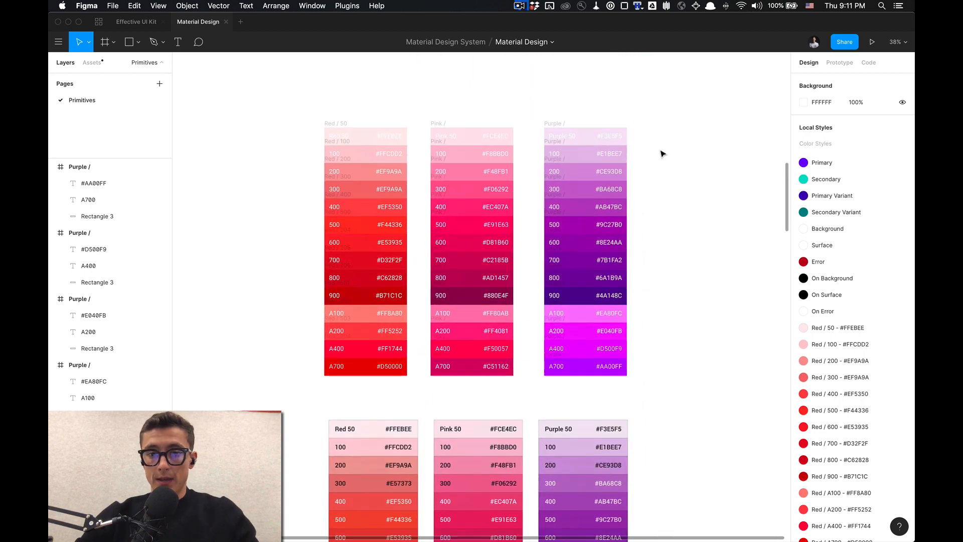
scroll(823, 290, "down", 10)
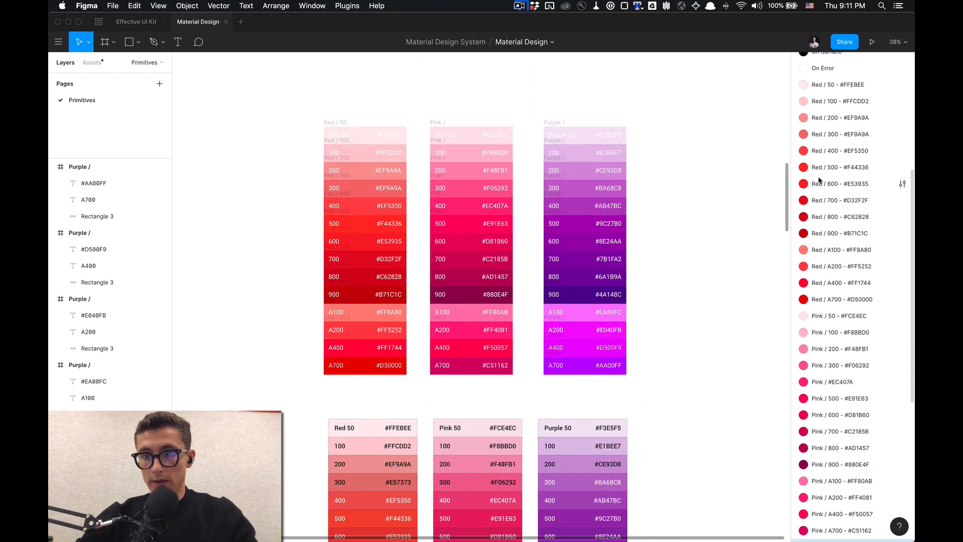
scroll(826, 251, "down", 11)
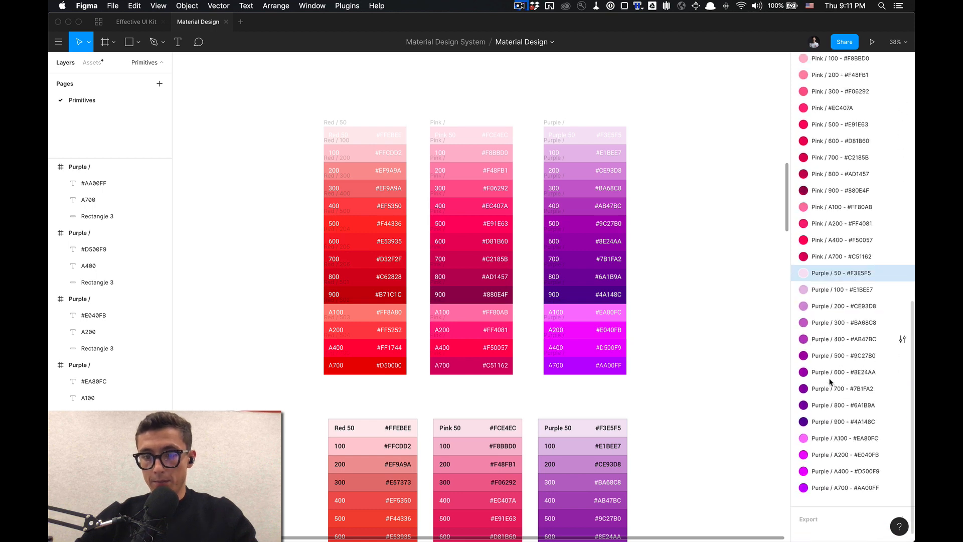
scroll(831, 381, "down", 1)
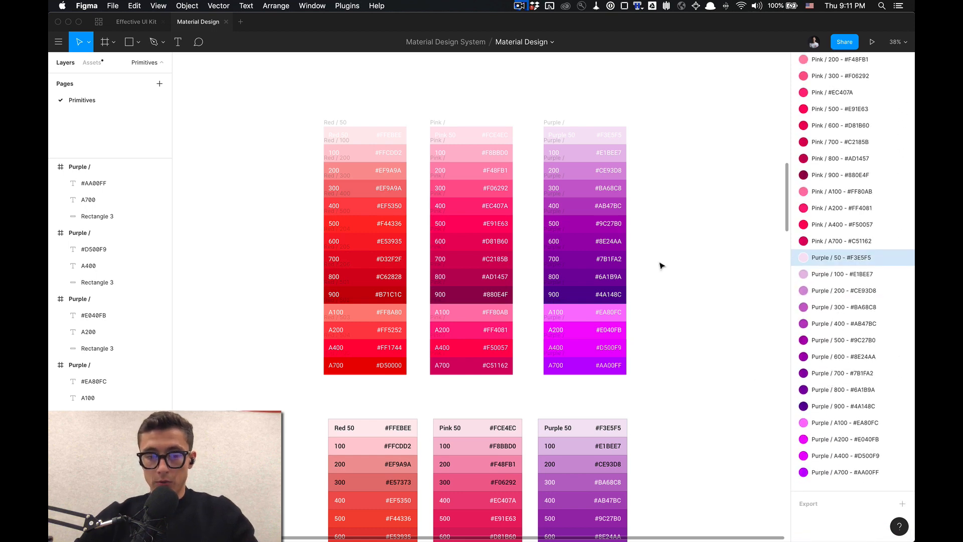
scroll(633, 228, "down", 3)
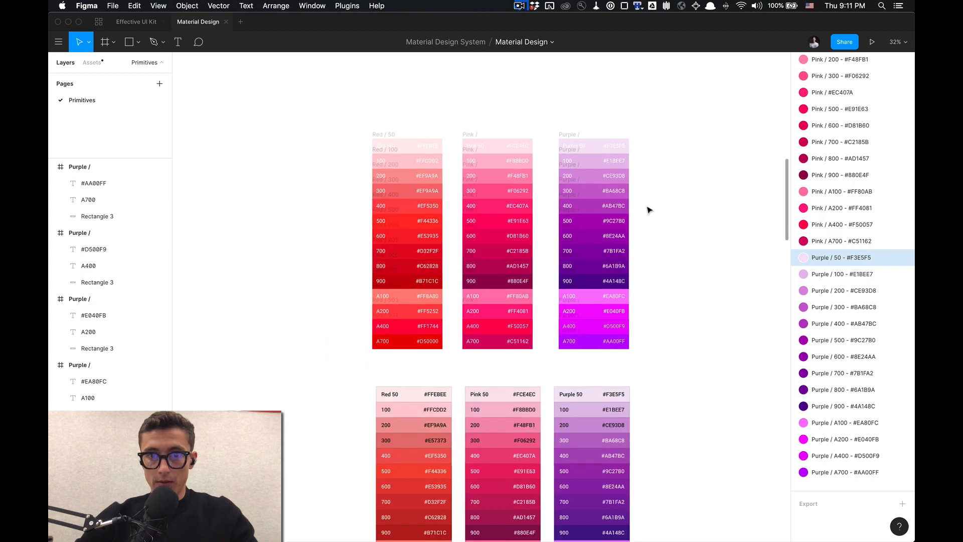
Examine the reference palette images below the rebuilt swatches, from Deep purple down to Blue Gray and Black/White.
scroll(649, 210, "down", 12)
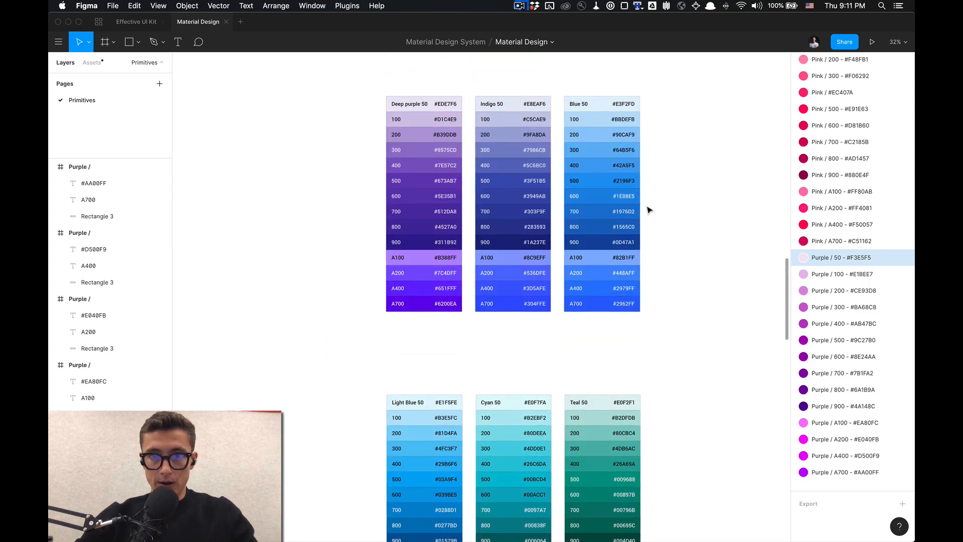
scroll(648, 210, "down", 4)
scroll(648, 208, "down", 8)
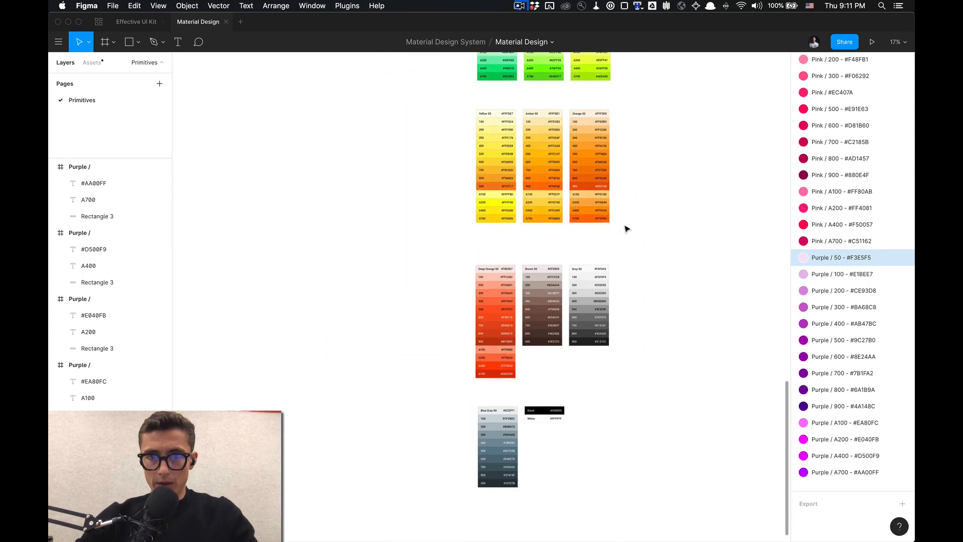
left_click(532, 424)
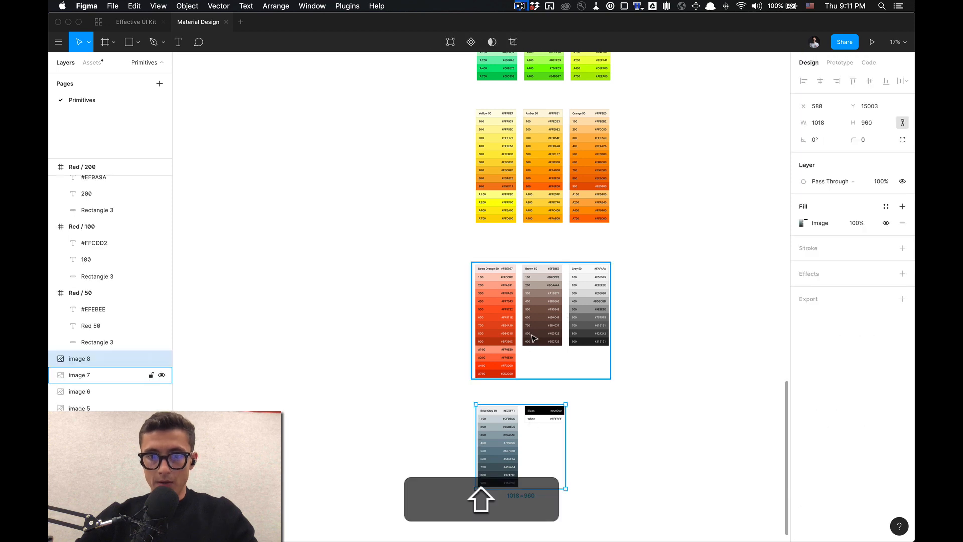
left_click(533, 338, "shift")
left_click(533, 258)
scroll(532, 259, "up", 9)
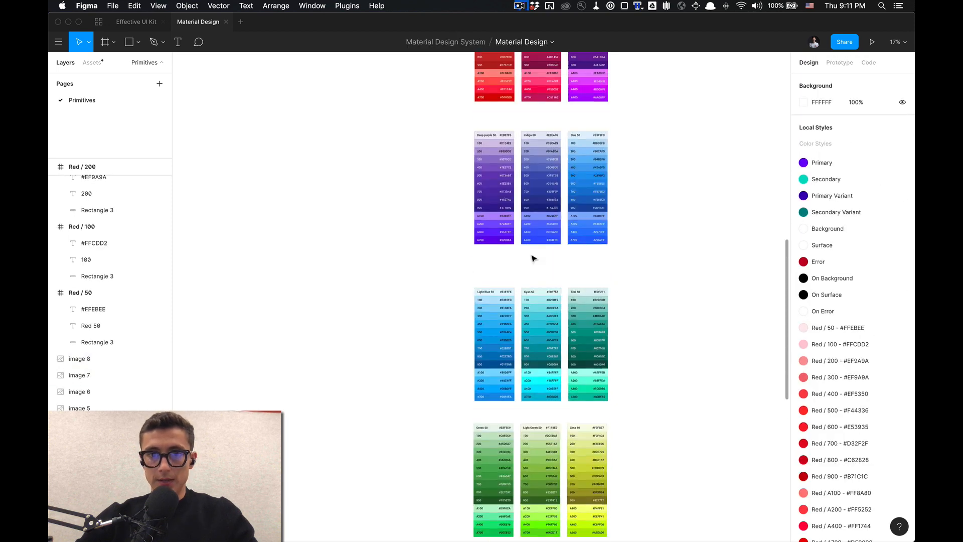
scroll(532, 258, "up", 3)
scroll(525, 169, "up", 4)
scroll(525, 165, "up", 6)
left_click(515, 362)
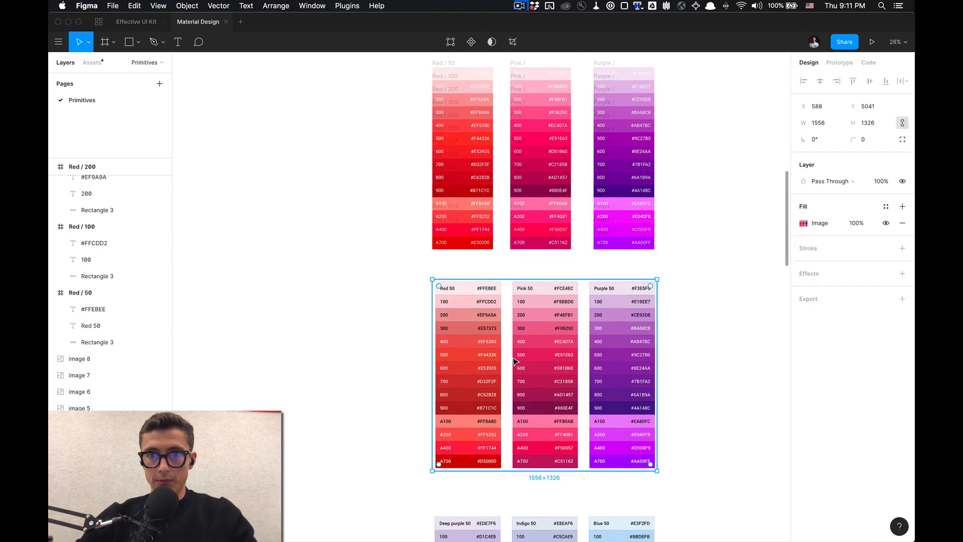
right_click(514, 362)
scroll(514, 362, "down", 2)
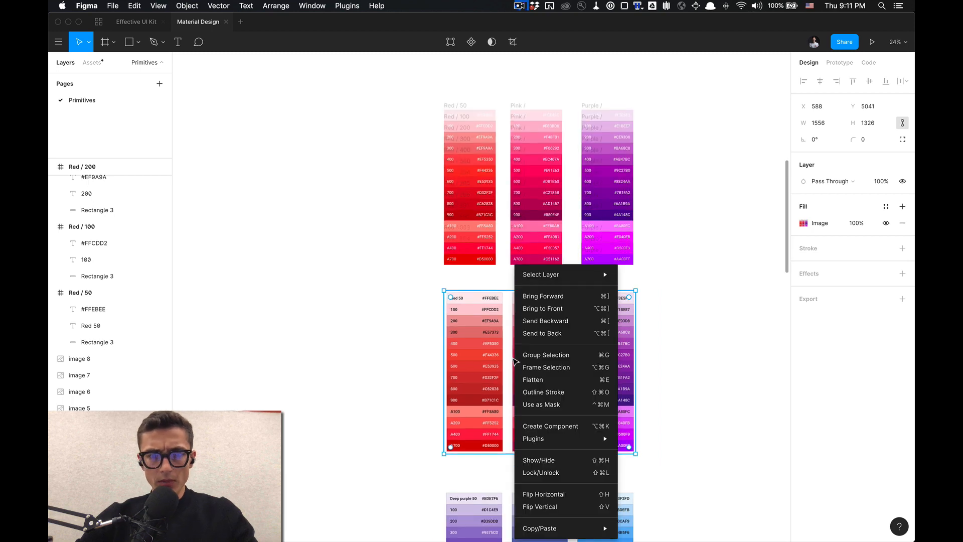
left_click(662, 265)
scroll(635, 179, "up", 5)
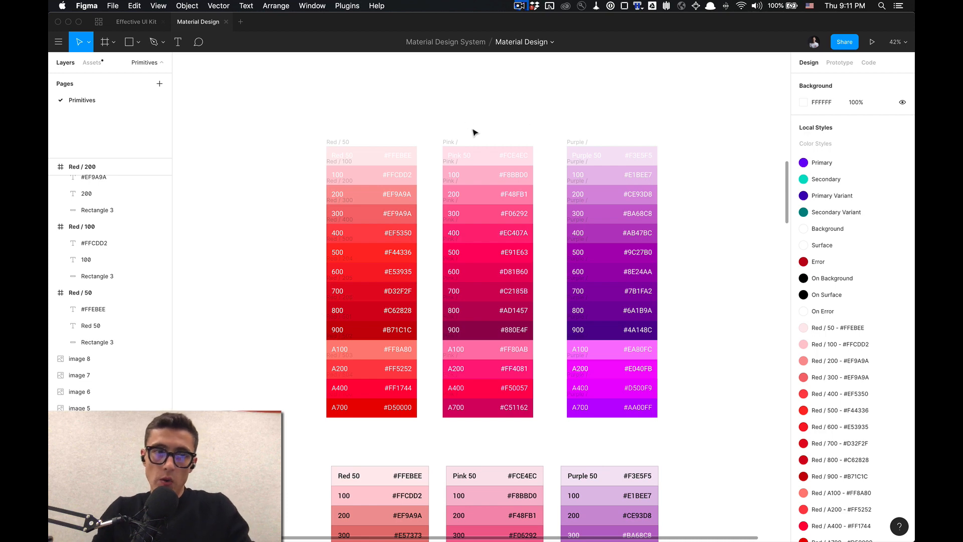
Inspect the Material Design file's entry and its publishable changes in the team library without publishing, and close the library window.
left_click(86, 65)
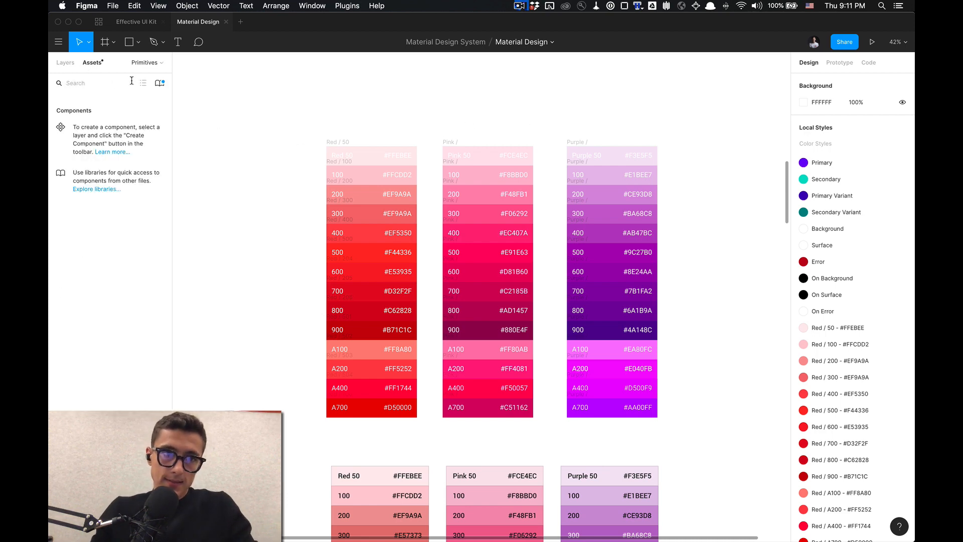
left_click(160, 84)
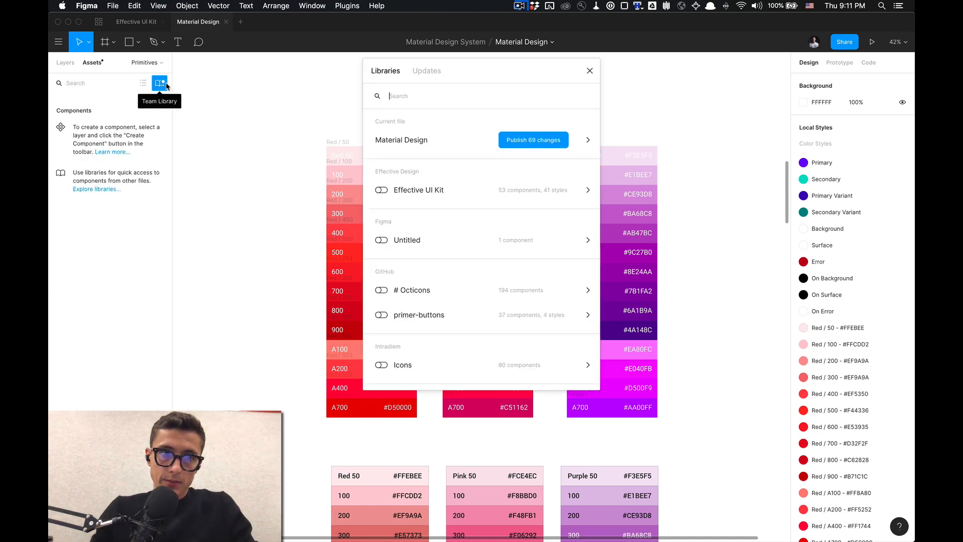
left_click(589, 71)
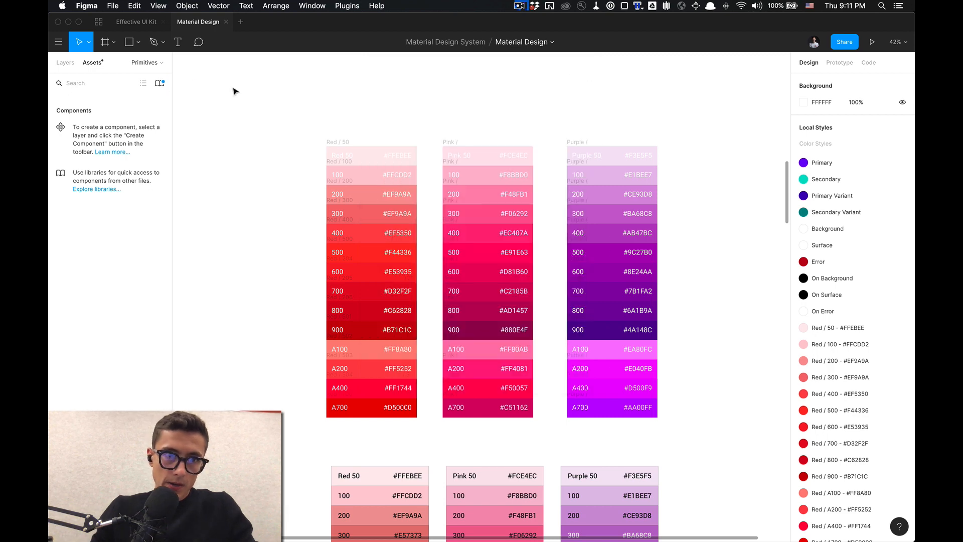
left_click(160, 84)
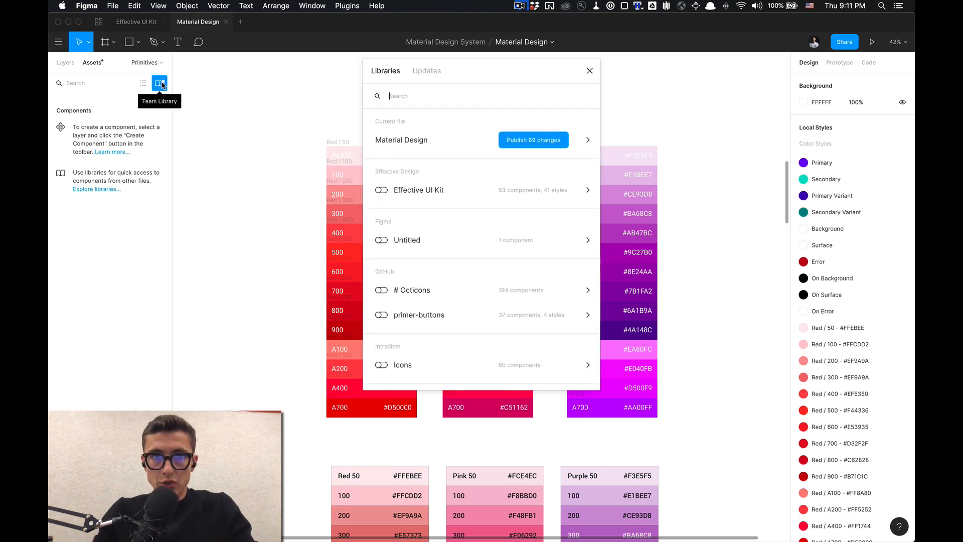
left_click(481, 139)
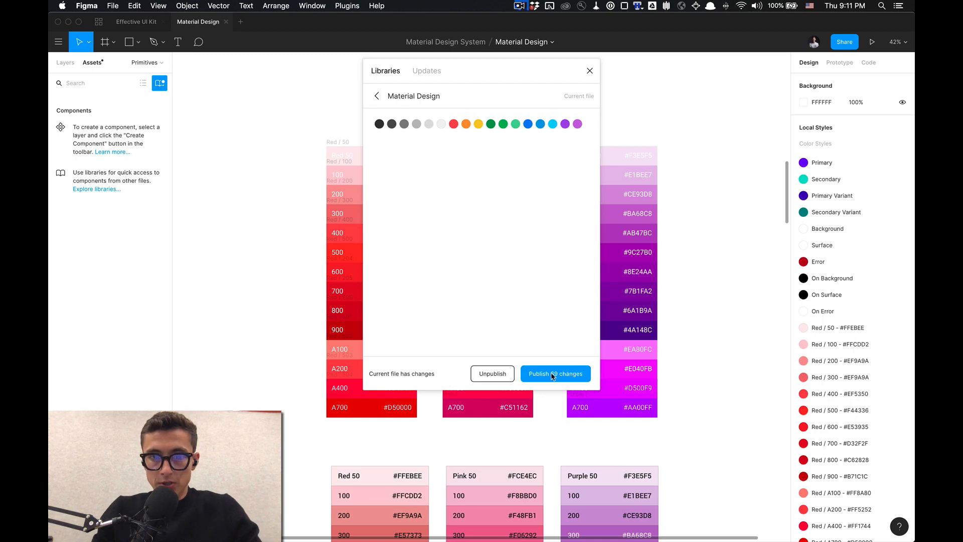
left_click(591, 71)
Review the Pink and Purple color styles and the baseline theme swatches from Primary through On Error above the palettes.
scroll(854, 263, "down", 10)
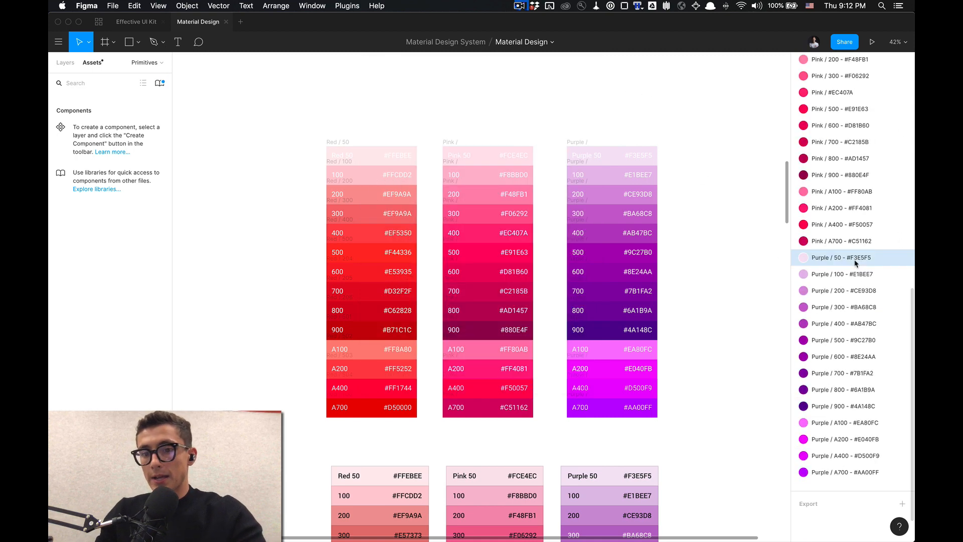
left_click_drag(675, 94, 673, 144)
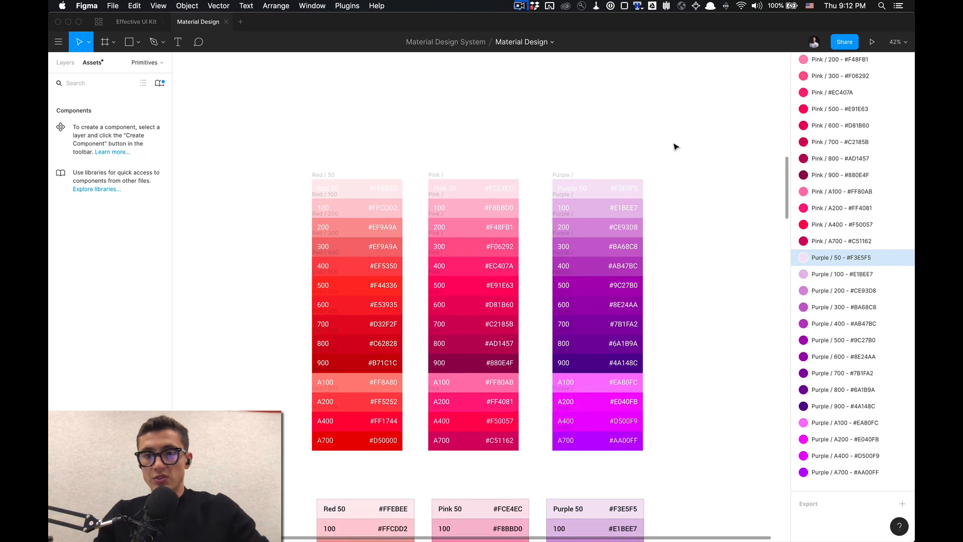
scroll(717, 160, "down", 5)
left_click(679, 186, "super")
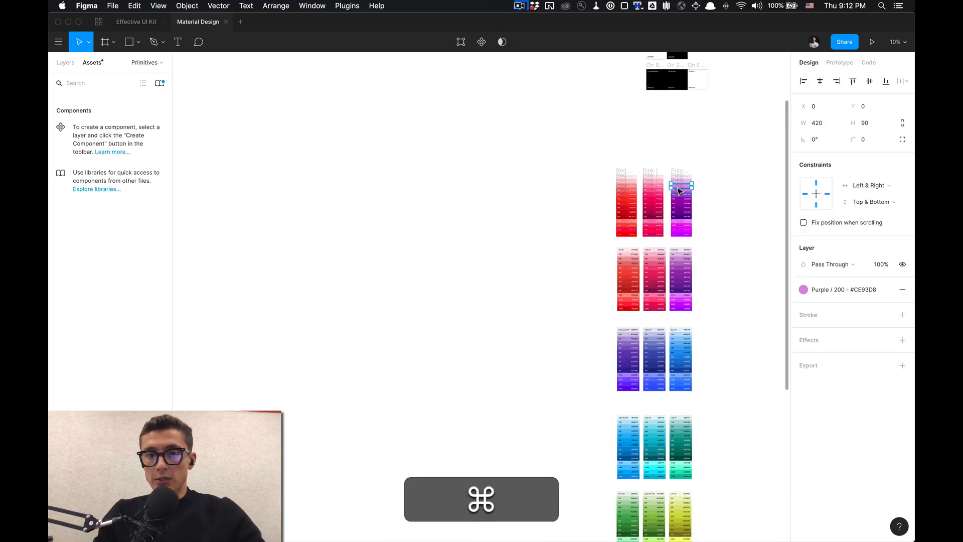
left_click(708, 159)
left_click_drag(685, 164, 584, 264)
scroll(583, 91, "up", 3)
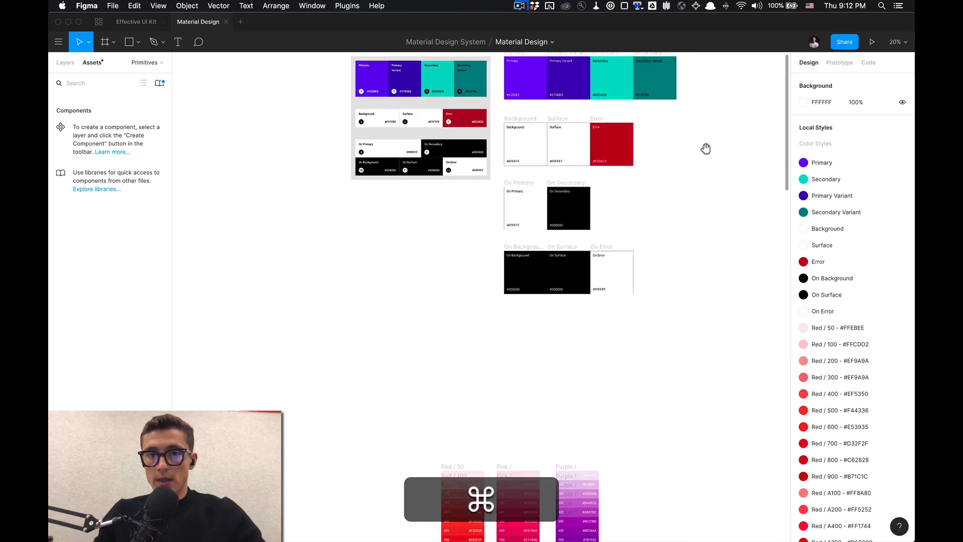
left_click_drag(706, 149, 587, 216)
left_click_drag(381, 105, 624, 385)
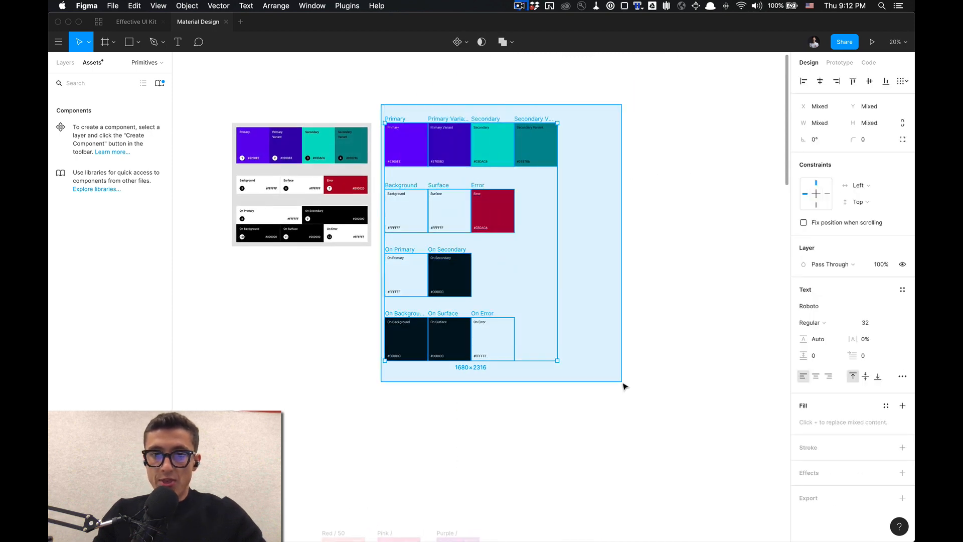
left_click(624, 385)
Review the rebuilt Red, Pink and Purple palette columns against the reference palette images beneath them.
left_click_drag(577, 246, 605, 280)
scroll(606, 269, "down", 3)
scroll(619, 296, "down", 5)
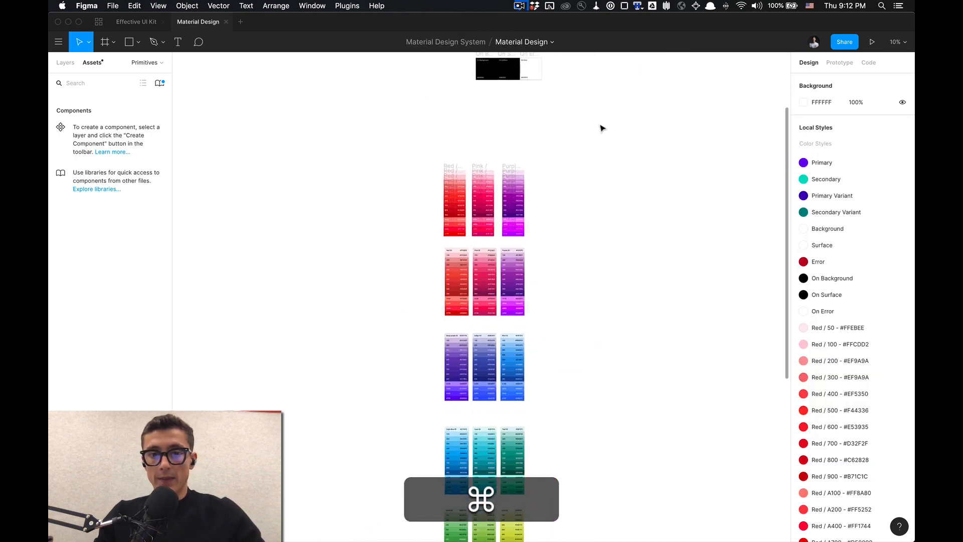
scroll(447, 148, "up", 5)
left_click_drag(329, 120, 772, 449)
left_click(742, 436)
left_click_drag(695, 279, 624, 326)
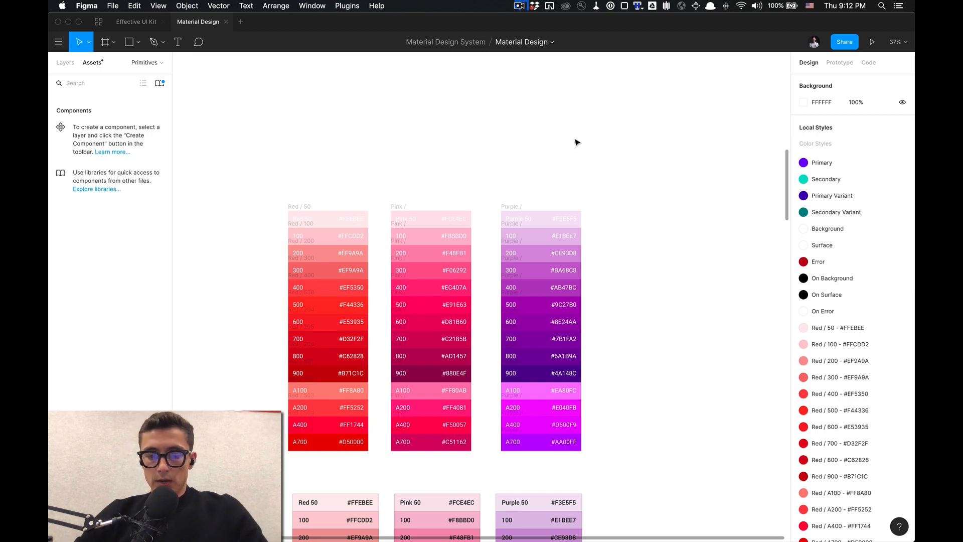
Draw a rectangle about 189 by 216 above the Purple swatch column and open the color styles for its fill.
key("r")
left_click_drag(562, 121, 598, 162)
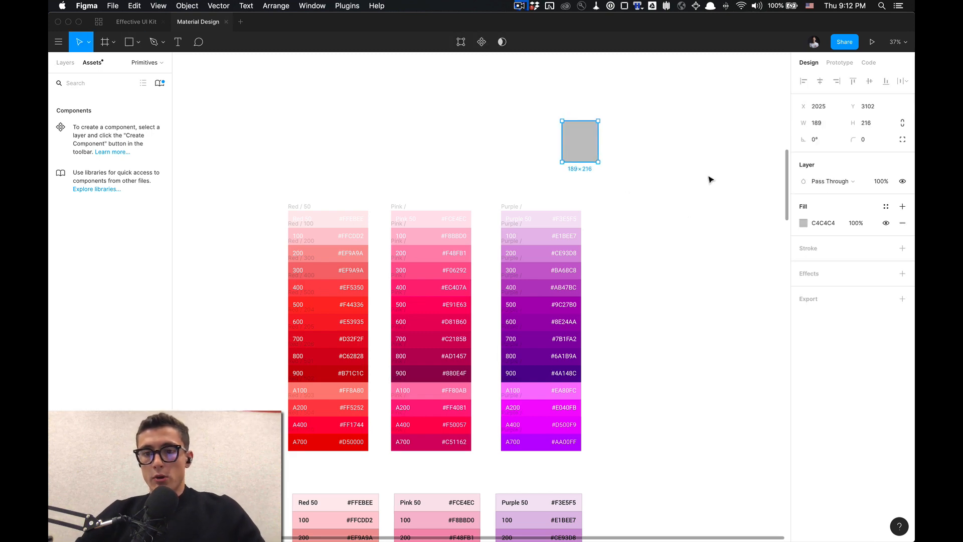
left_click(887, 207)
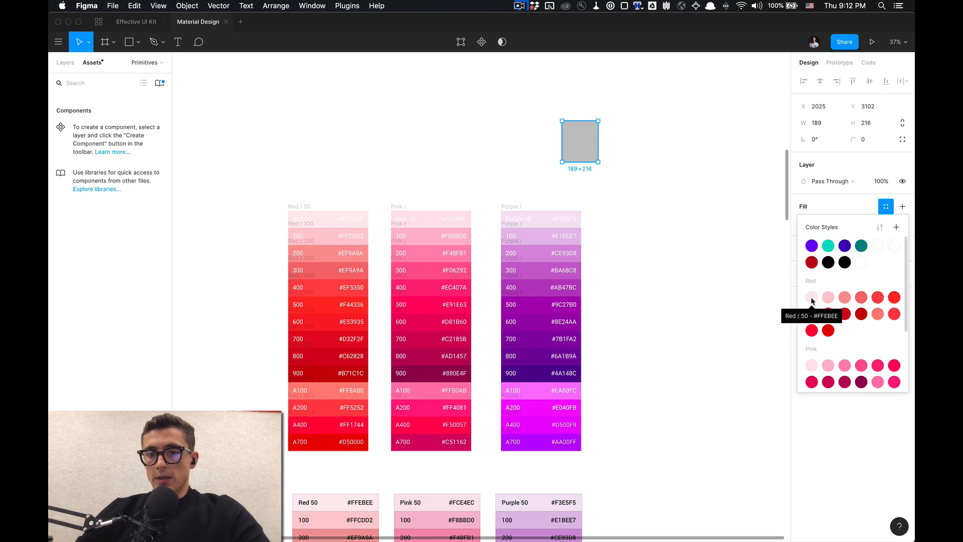
Examine the ungrouped theme colors and the Red, Pink and Purple style groups, with the color style picker moved beside the Purple column.
scroll(828, 321, "down", 2)
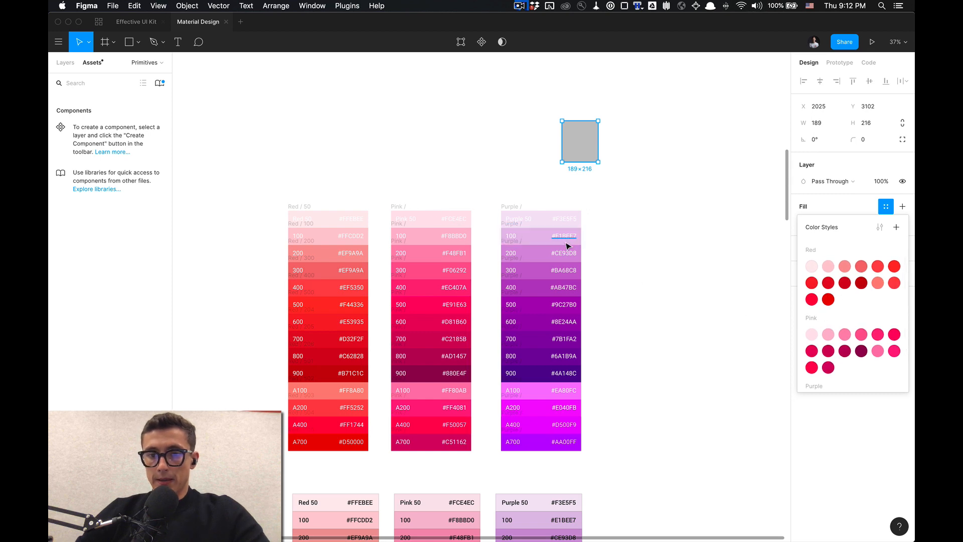
scroll(827, 317, "down", 3)
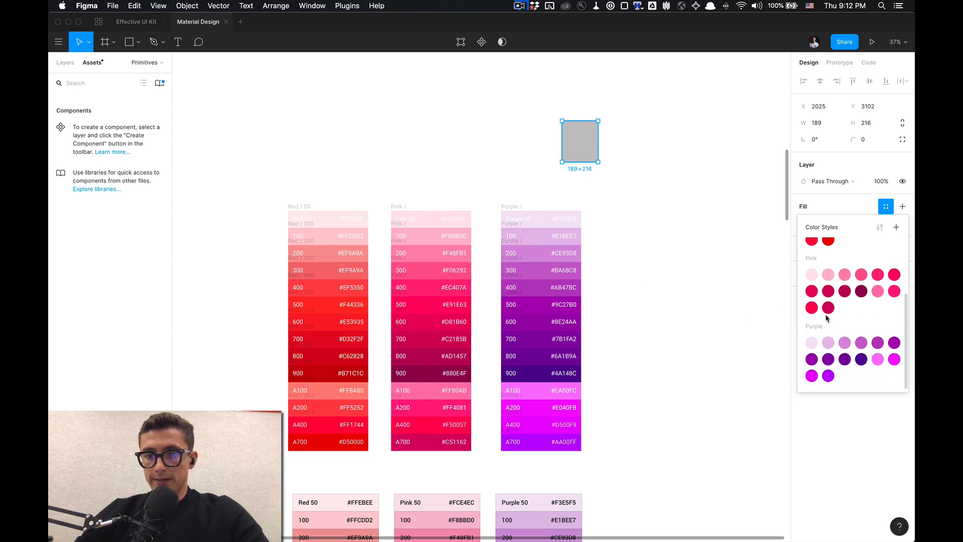
left_click_drag(854, 228, 659, 223)
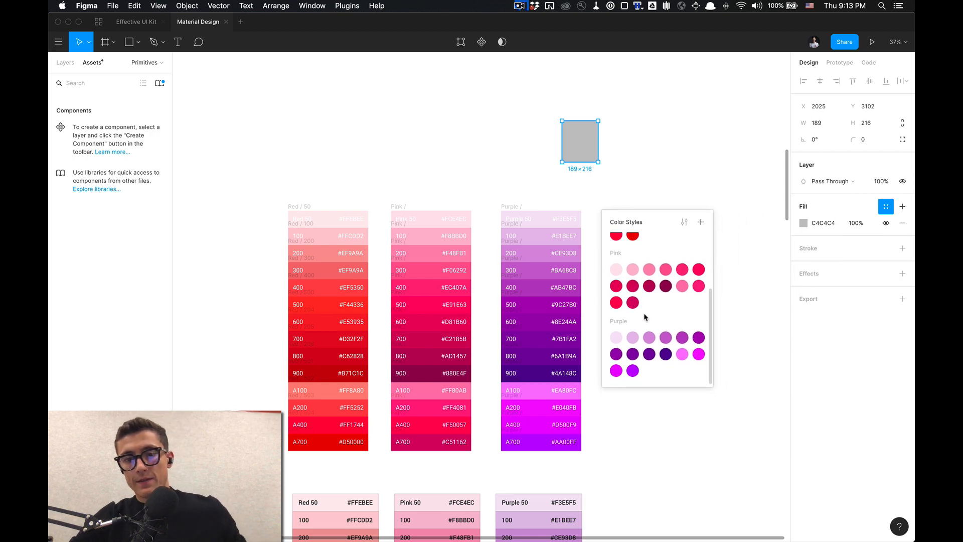
scroll(646, 318, "up", 5)
scroll(646, 318, "down", 5)
scroll(646, 317, "up", 5)
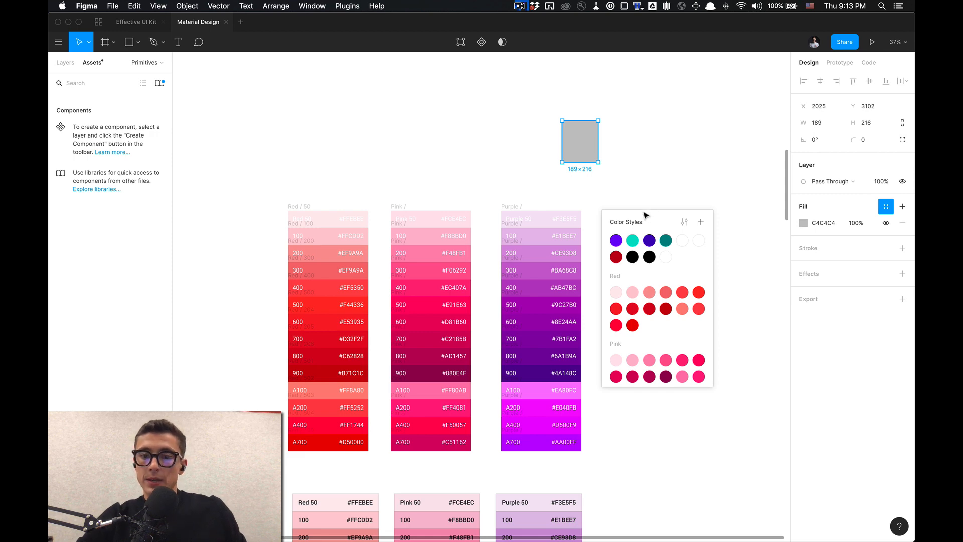
left_click_drag(638, 222, 636, 223)
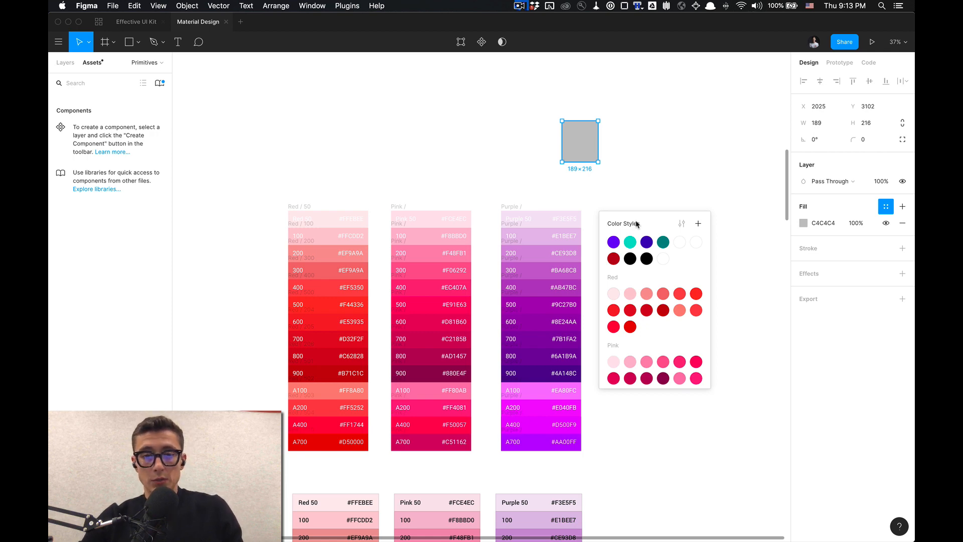
Close the color style picker and delete the gray rectangle above the Purple swatch column.
left_click(633, 125)
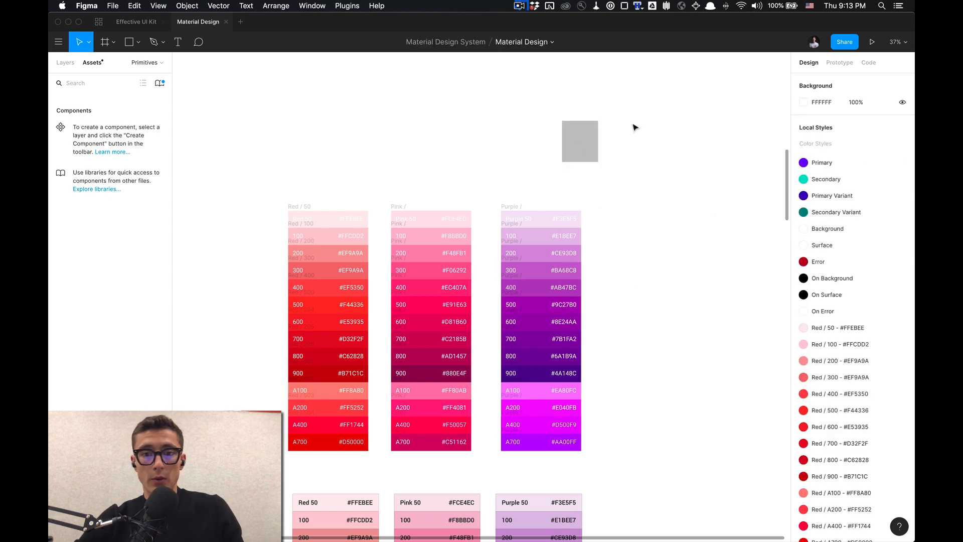
left_click(574, 146)
key("BackSpace")
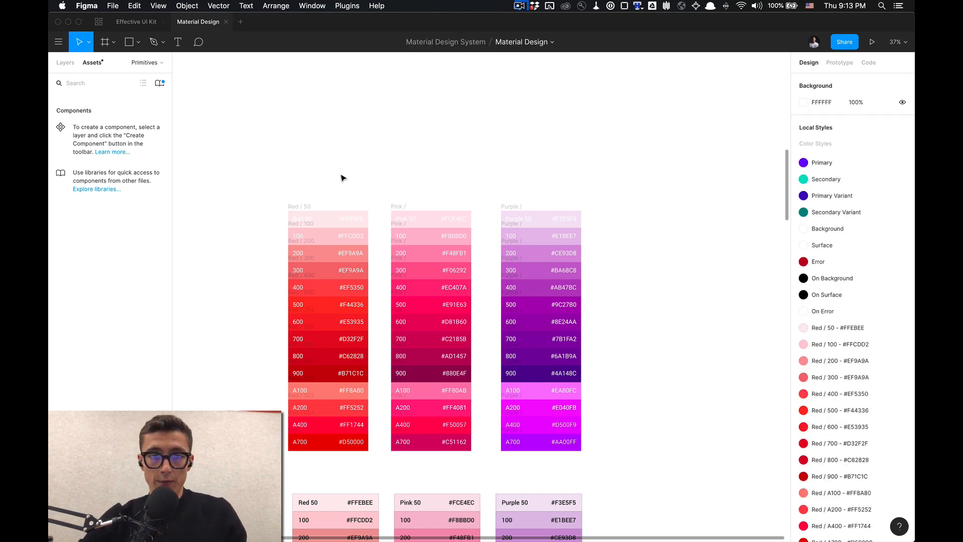
left_click_drag(271, 181, 604, 464)
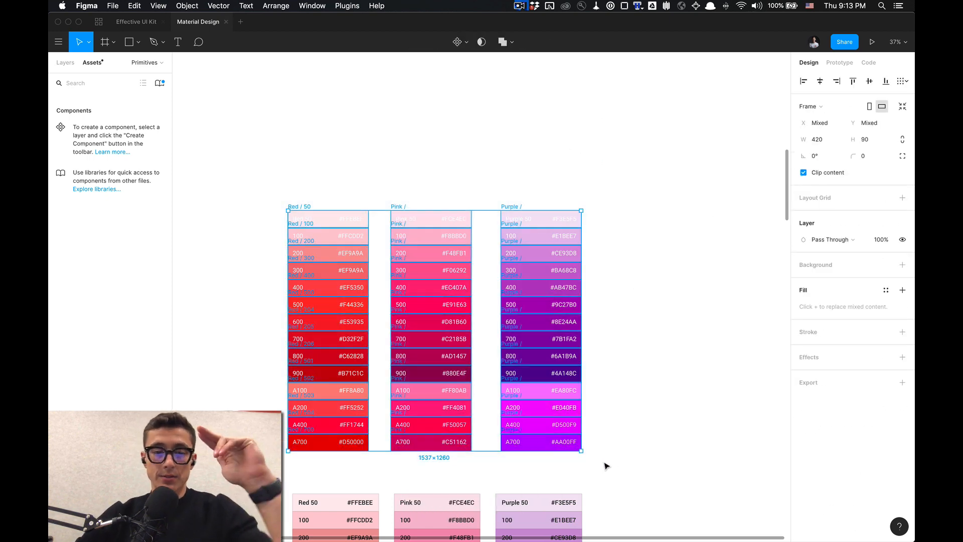
left_click(604, 465)
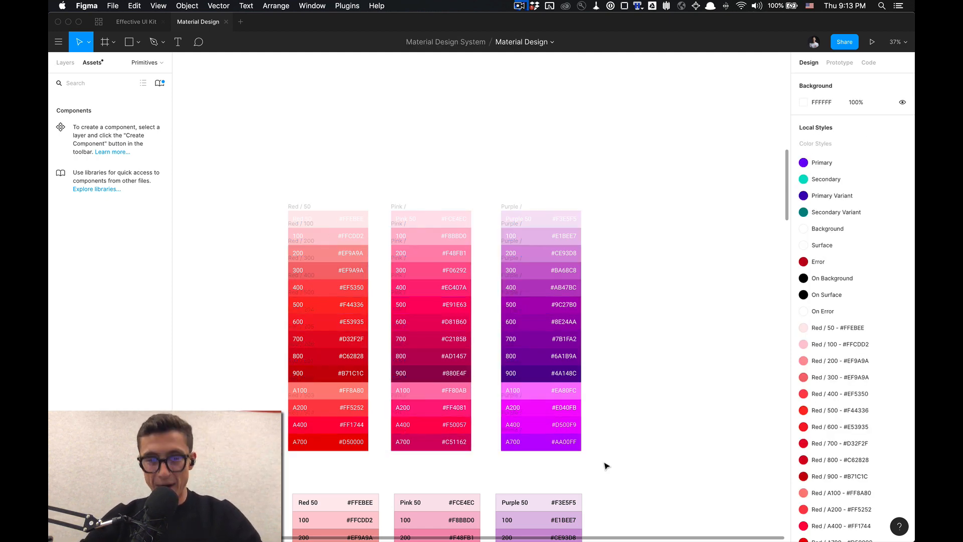
key("super+Tab")
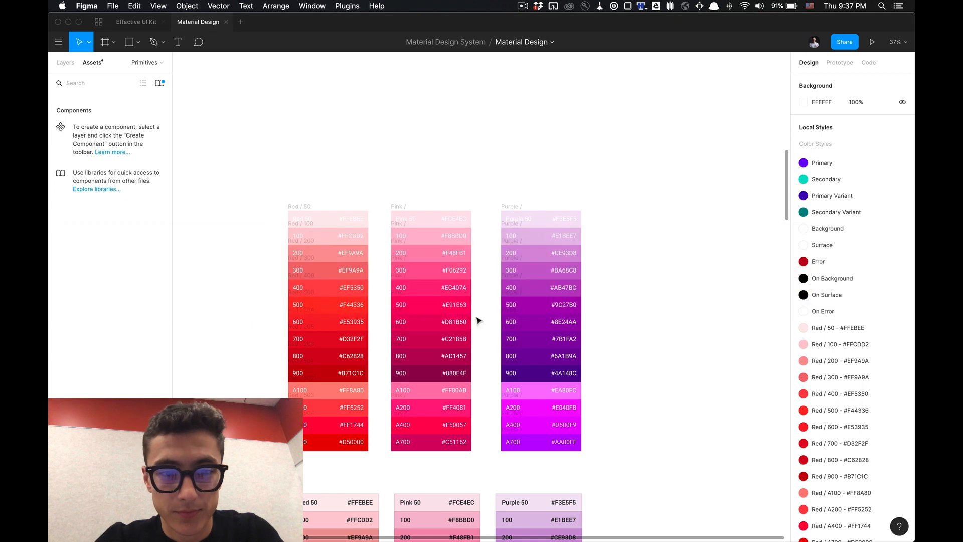
Show the Primitives page's layer list and open the team libraries for the file.
scroll(446, 178, "down", 5)
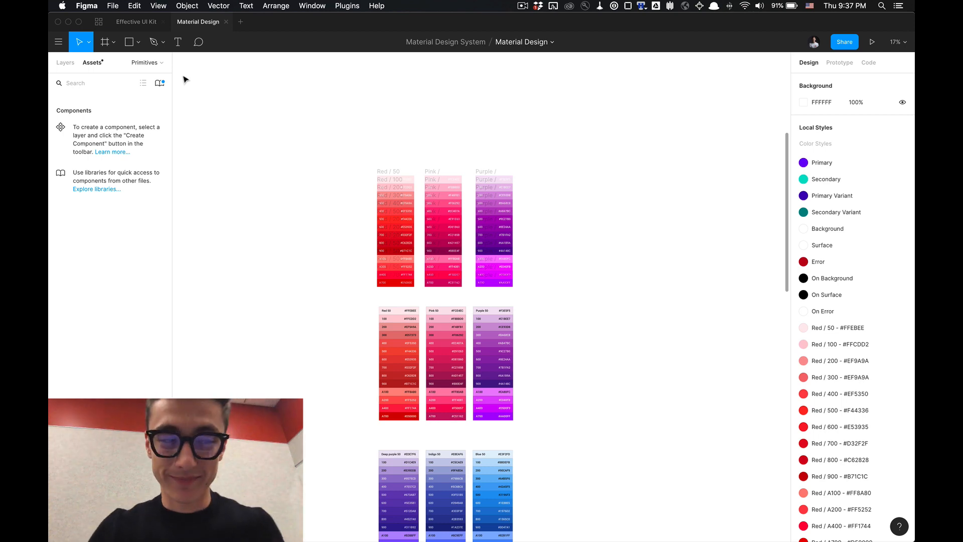
left_click(159, 6)
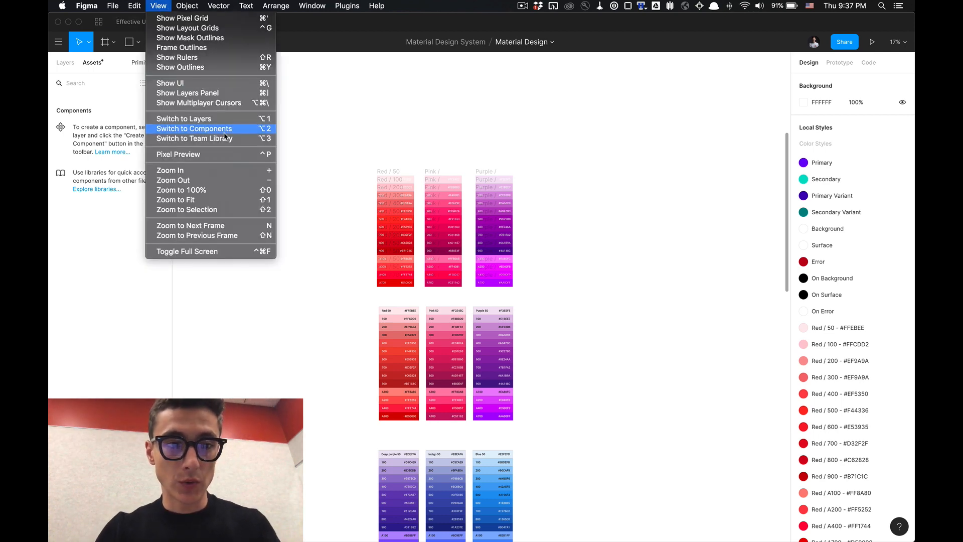
left_click(231, 143)
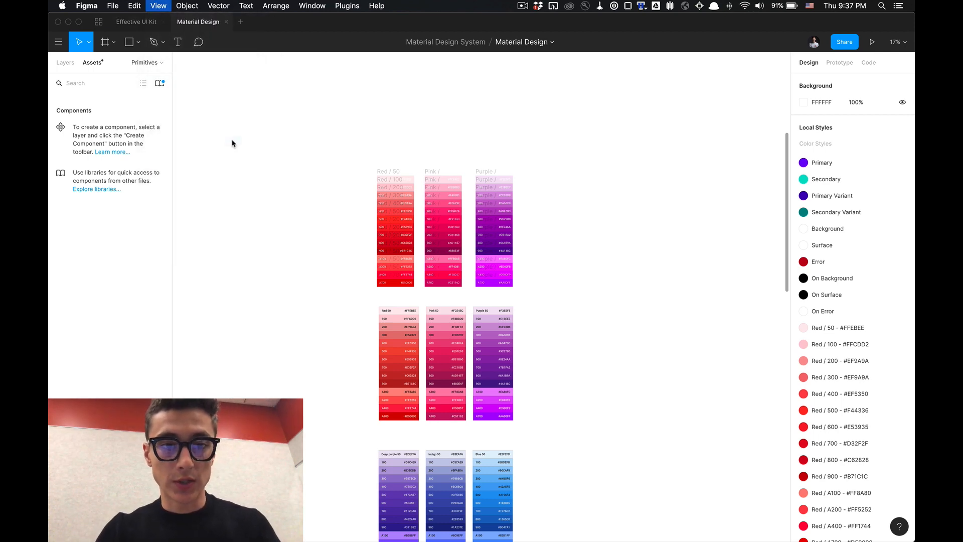
left_click(159, 84)
left_click(65, 62)
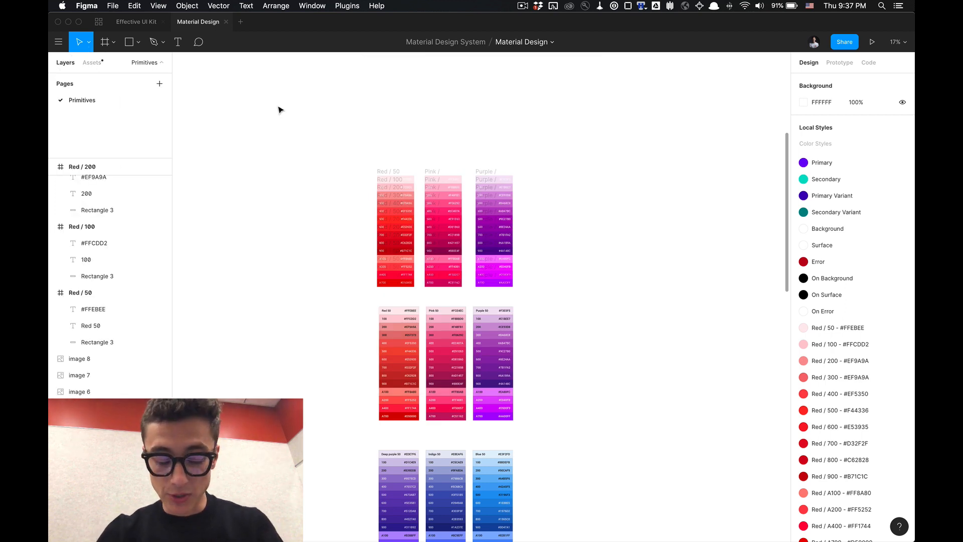
key("alt+super+o")
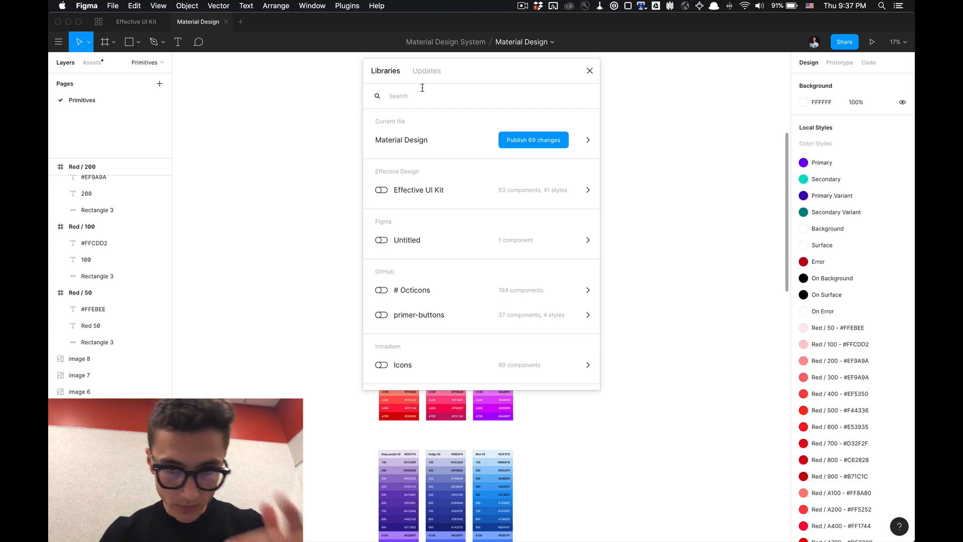
Start publishing the Material Design library and review its removed and added styles, from the Gray styles through Purple / A700.
left_click(535, 143)
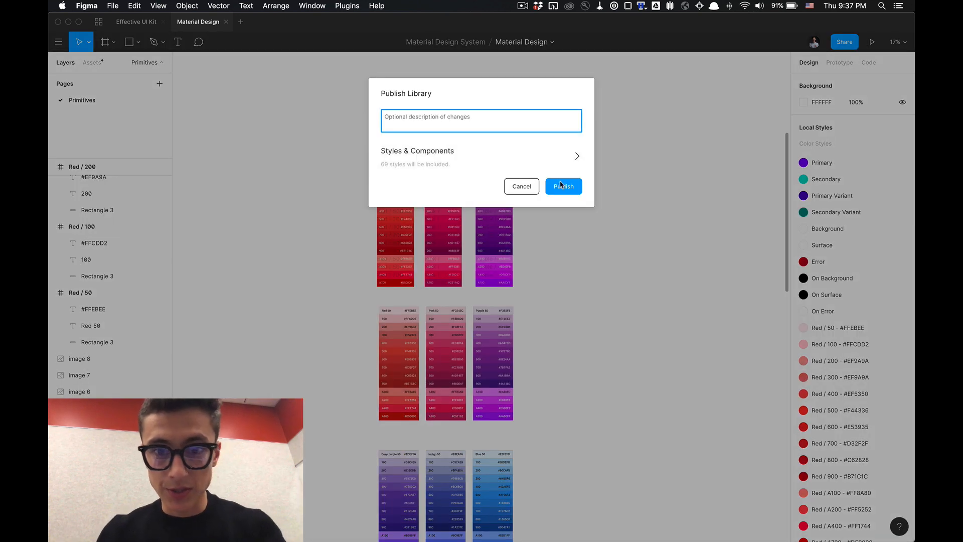
left_click(430, 154)
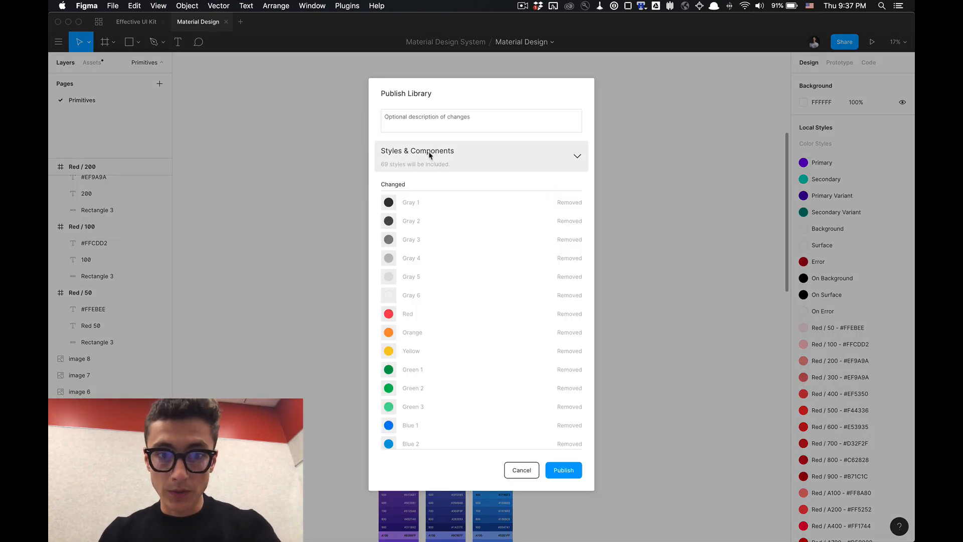
scroll(426, 288, "down", 10)
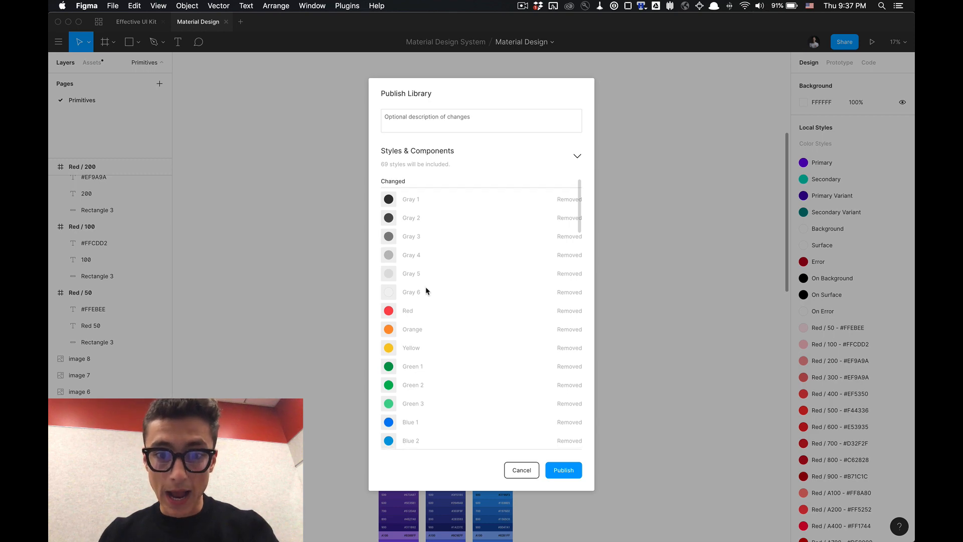
scroll(427, 290, "down", 2)
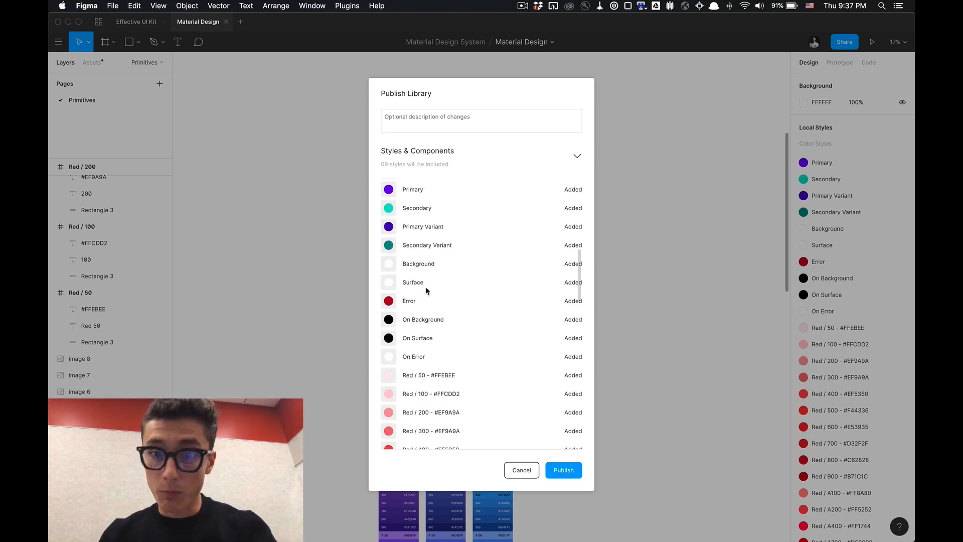
scroll(426, 290, "up", 5)
scroll(427, 290, "down", 5)
scroll(426, 290, "up", 7)
scroll(426, 289, "down", 5)
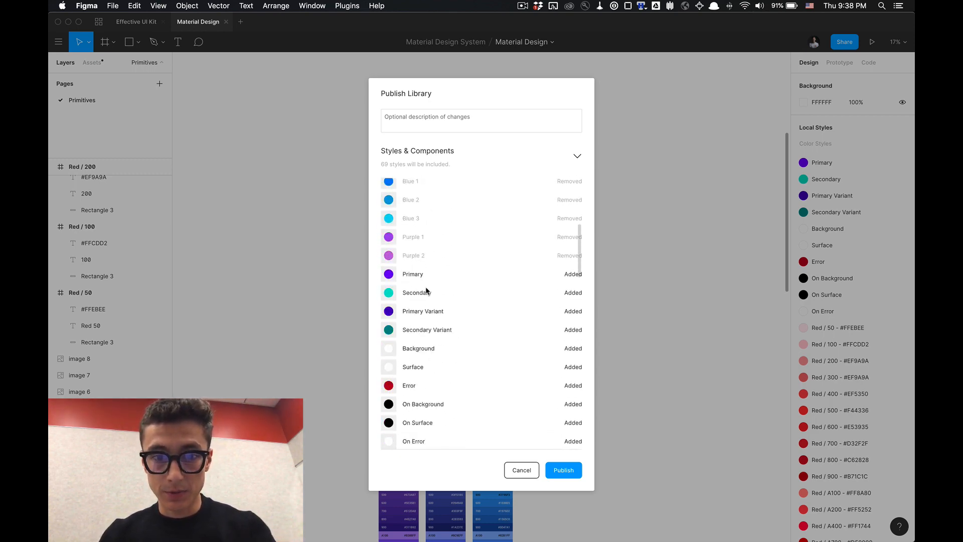
scroll(426, 289, "up", 5)
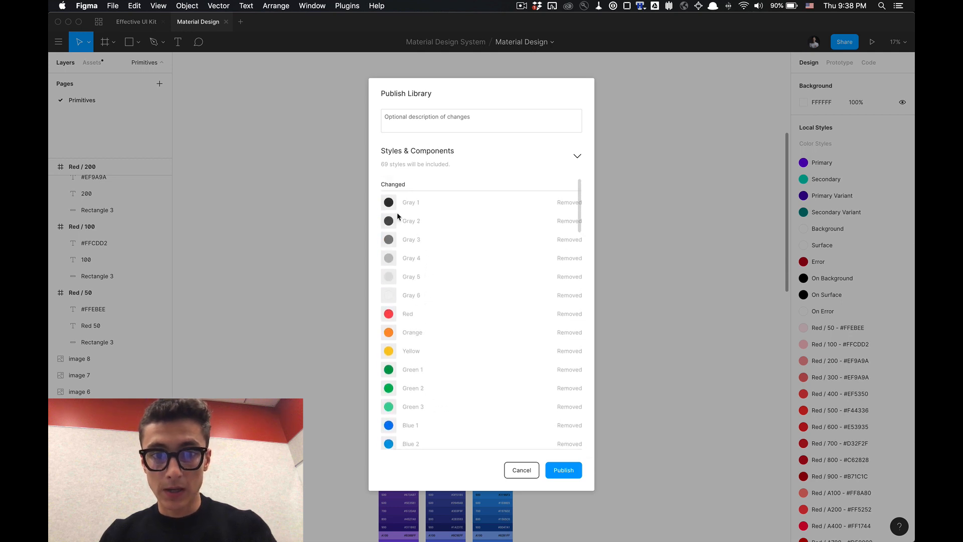
scroll(433, 272, "down", 5)
scroll(432, 272, "down", 10)
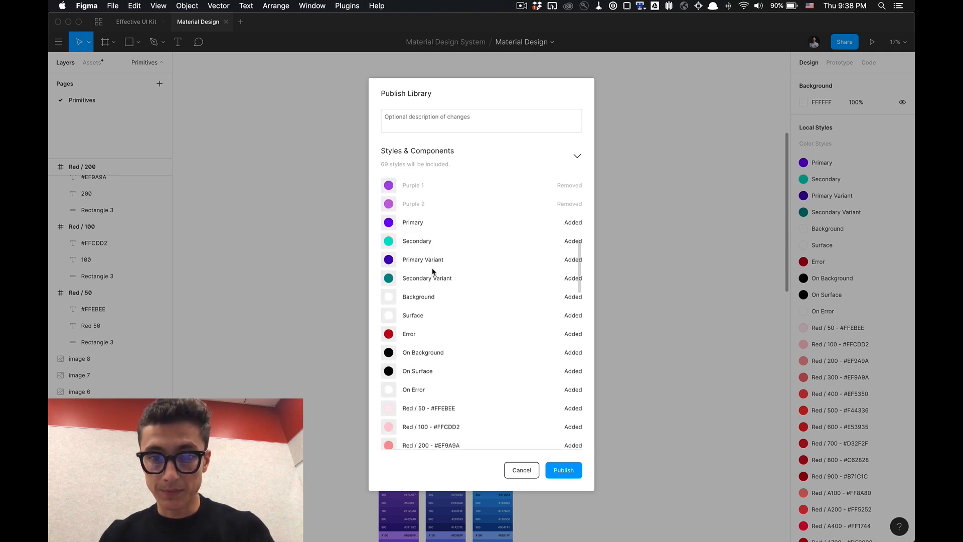
scroll(433, 271, "down", 5)
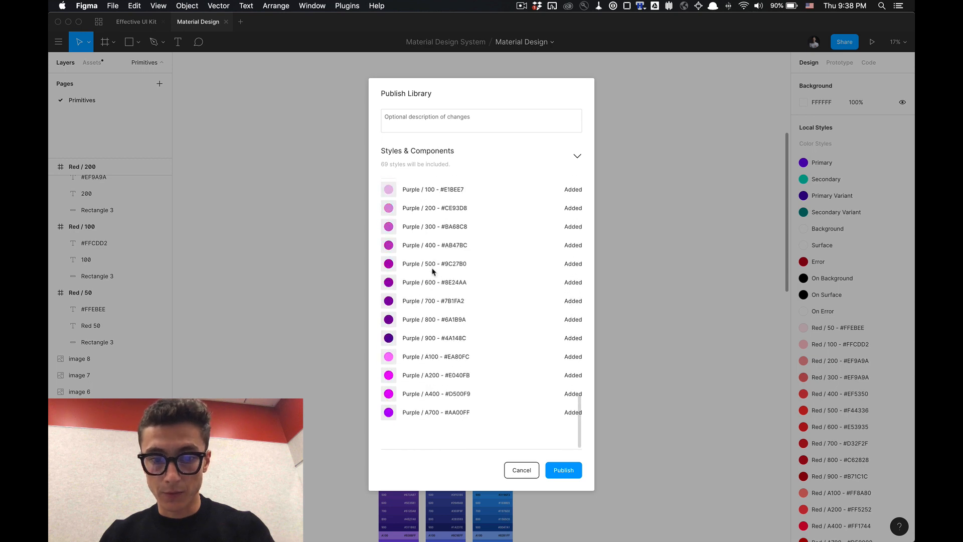
Publish the library with the description "Adding a portion of the material design color system to the library".
left_click(496, 123)
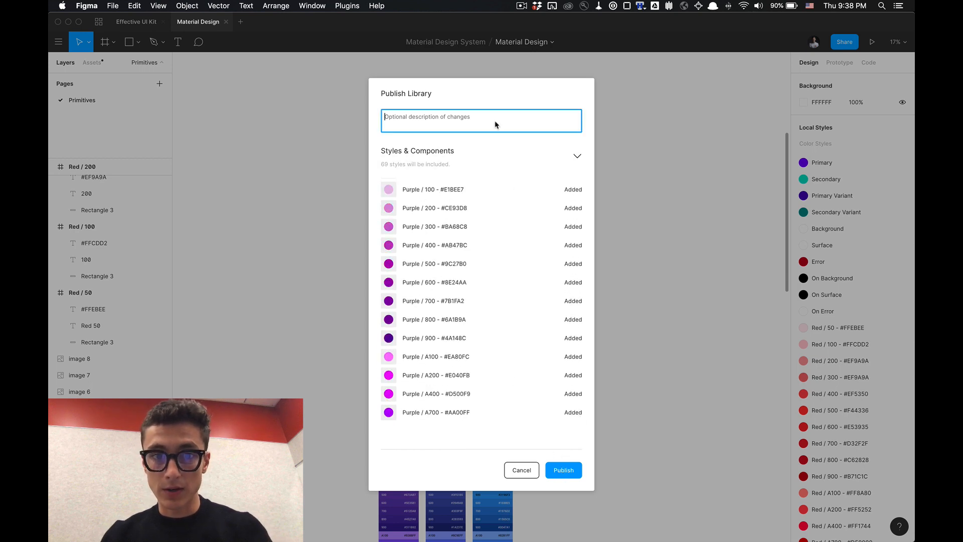
scroll(498, 274, "up", 2)
scroll(499, 274, "up", 12)
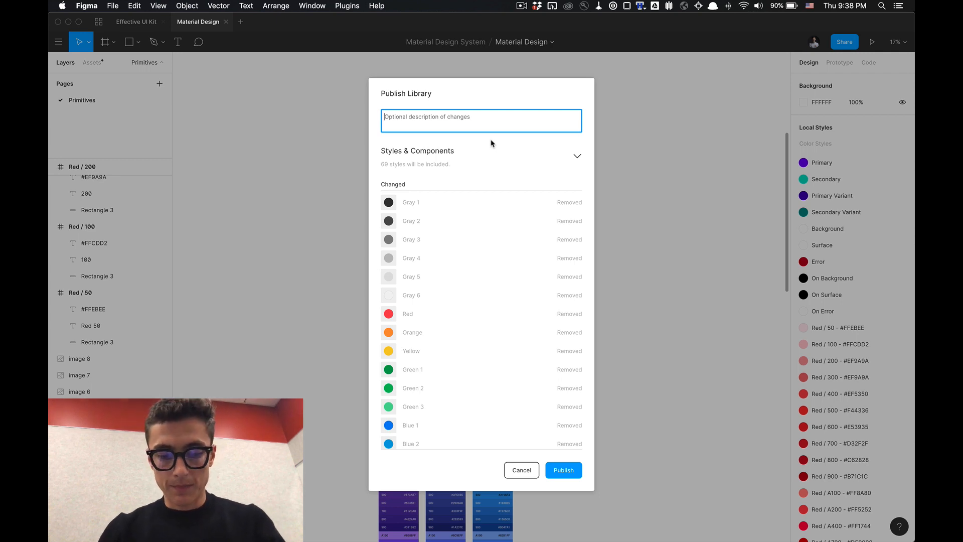
type("Adding colors")
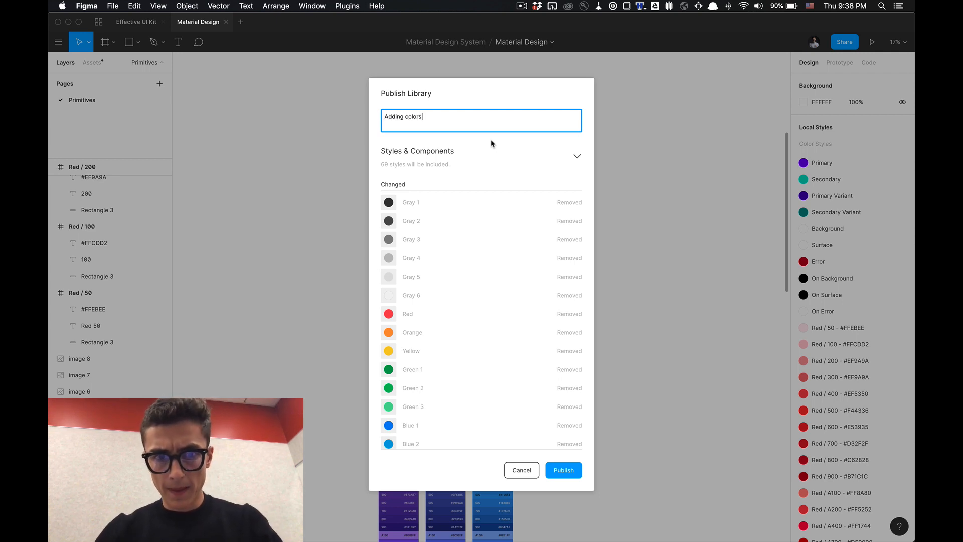
key("alt+shift+Left")
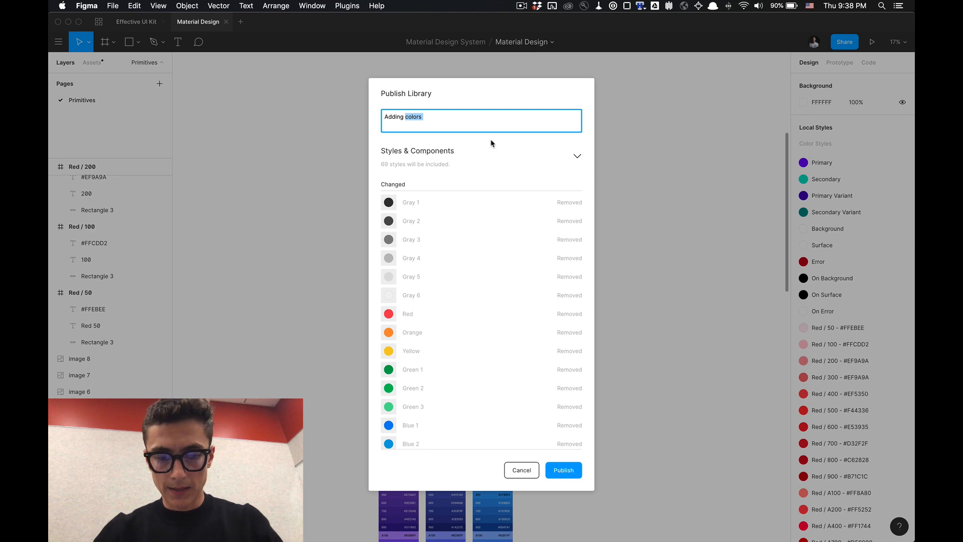
type("a dortion of the")
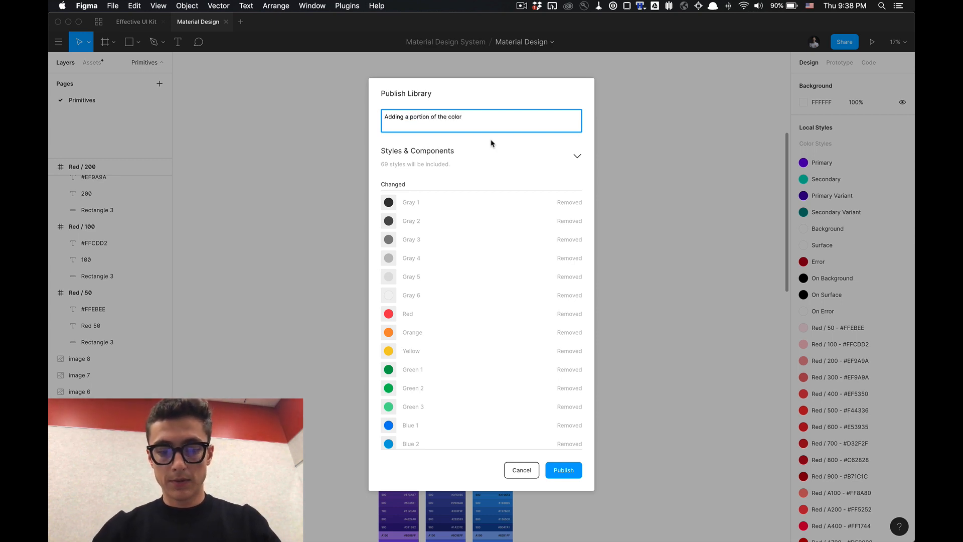
type(" material design")
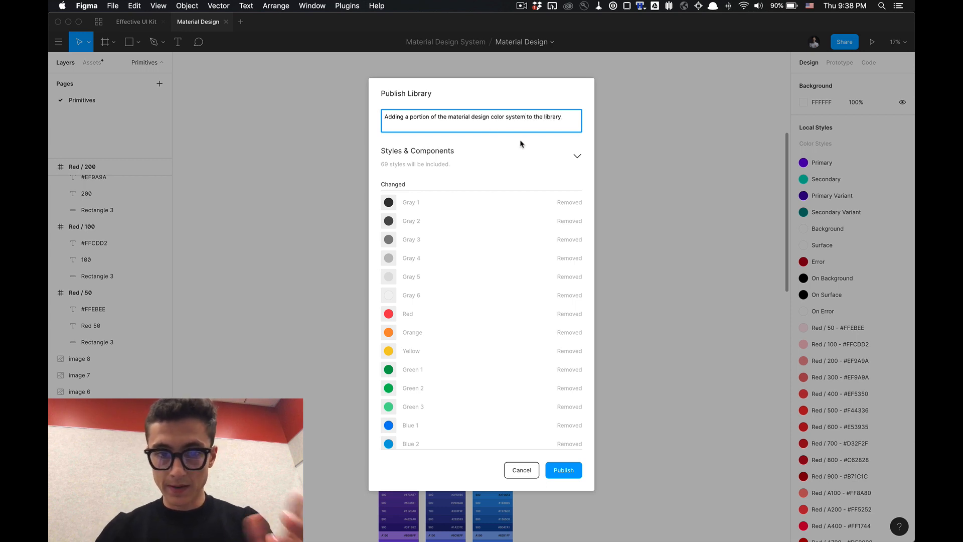
left_click(564, 474)
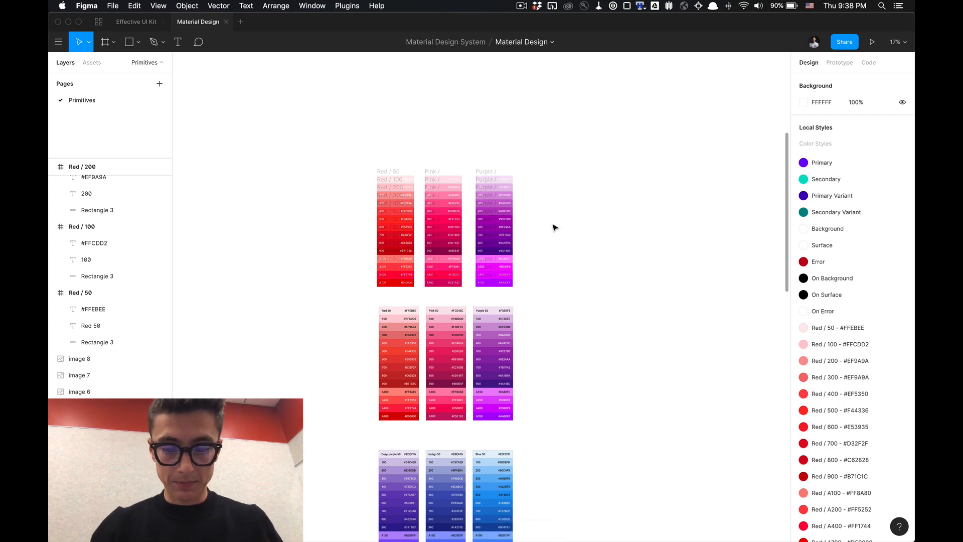
Examine the color styles of the published Material Design library and close the libraries view, with the assets list shown.
key("alt+super+o")
left_click(92, 62)
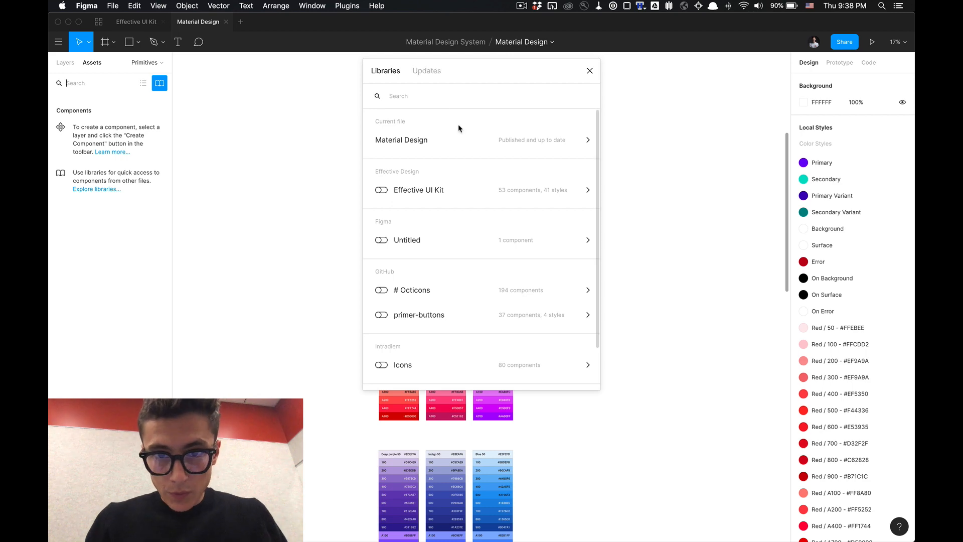
left_click(465, 139)
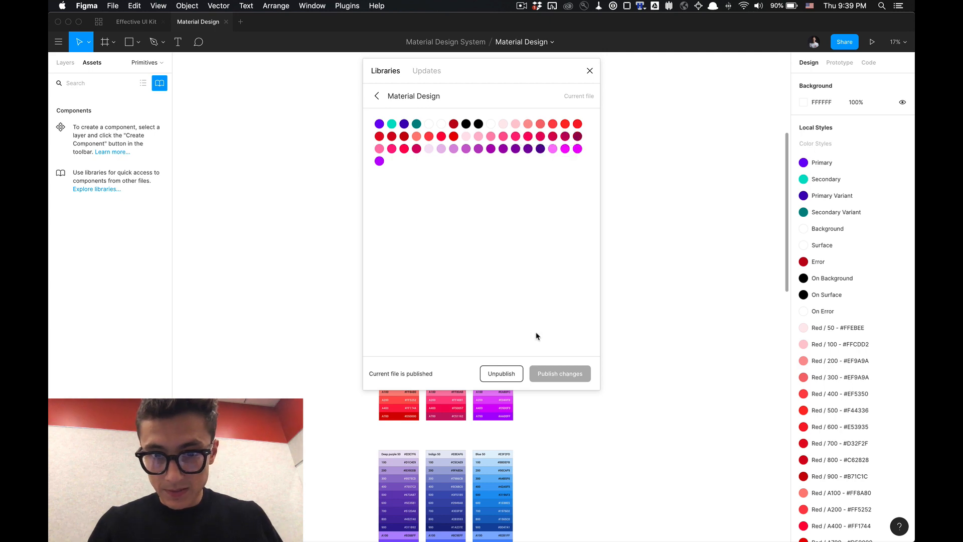
left_click(590, 72)
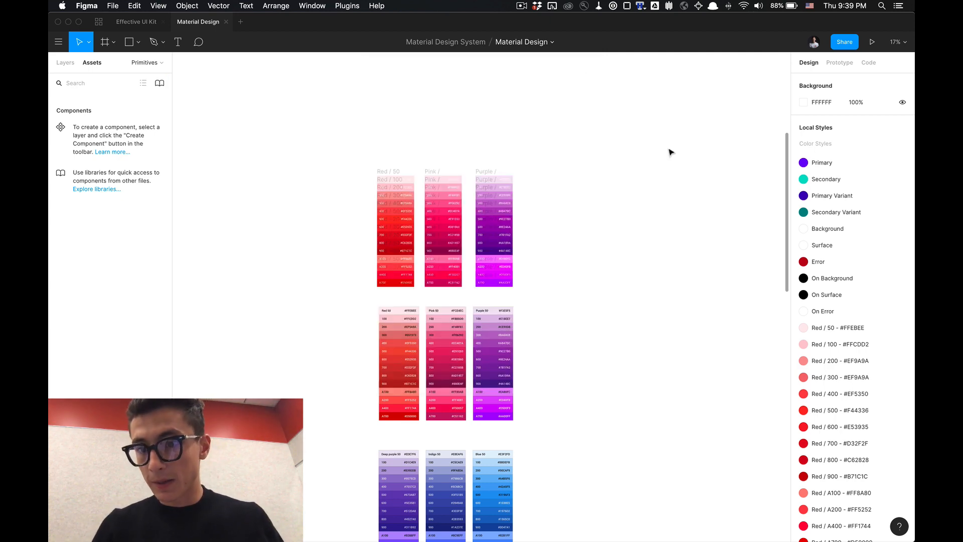
Draw a rectangle about 620 by 855 beside the Purple swatch column and browse the color styles for its fill.
key("r")
left_click_drag(575, 176, 630, 251)
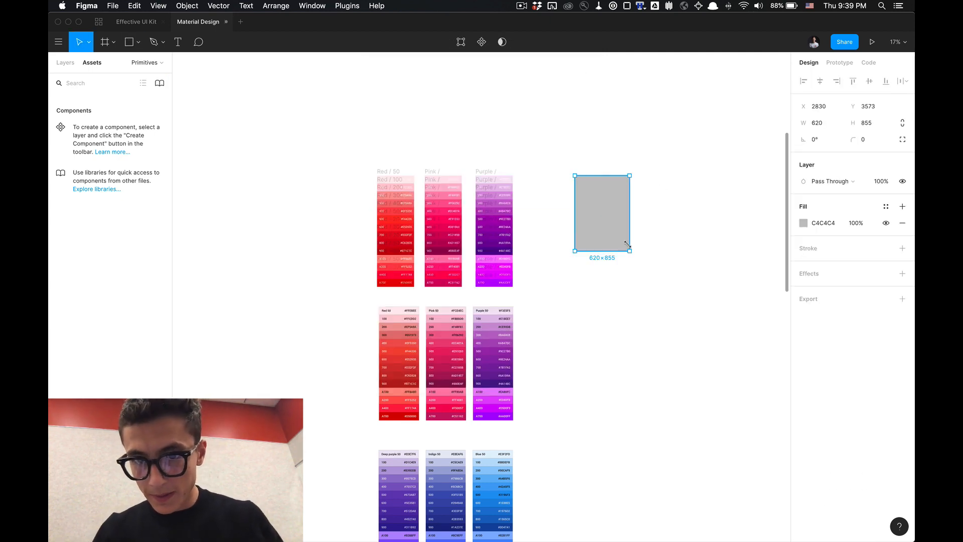
left_click(887, 208)
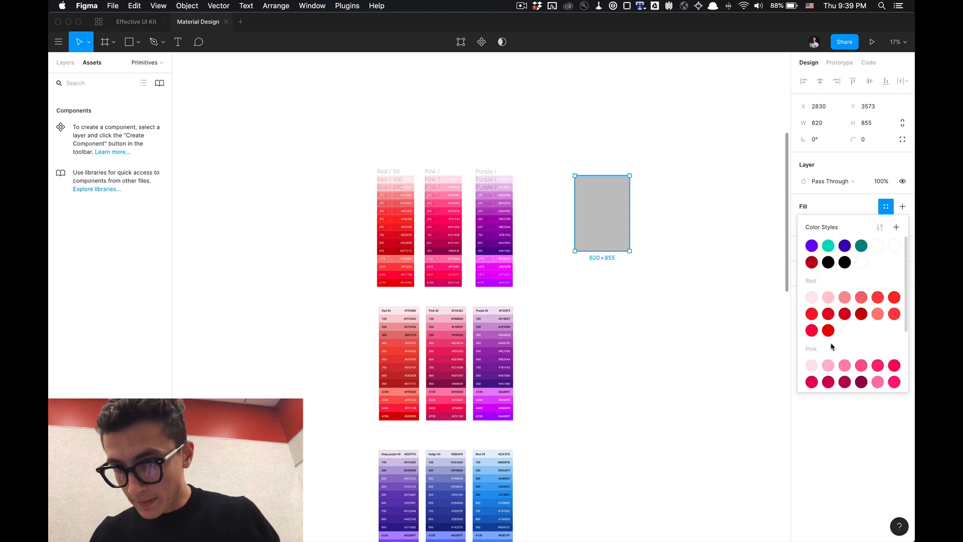
scroll(830, 346, "down", 4)
left_click_drag(721, 192, 431, 149)
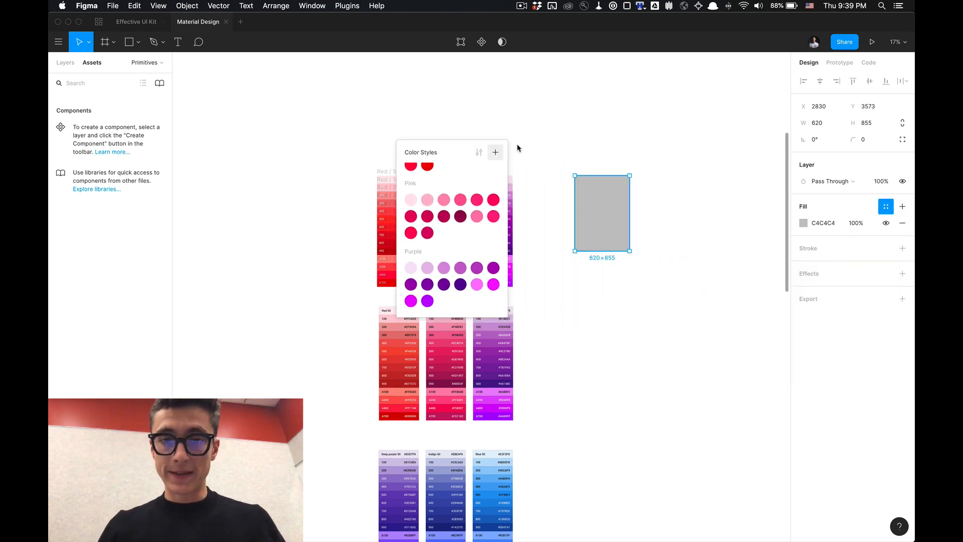
Close the color styles and delete the gray rectangle beside the Purple swatch column.
left_click(517, 143)
left_click(597, 197)
key("Delete")
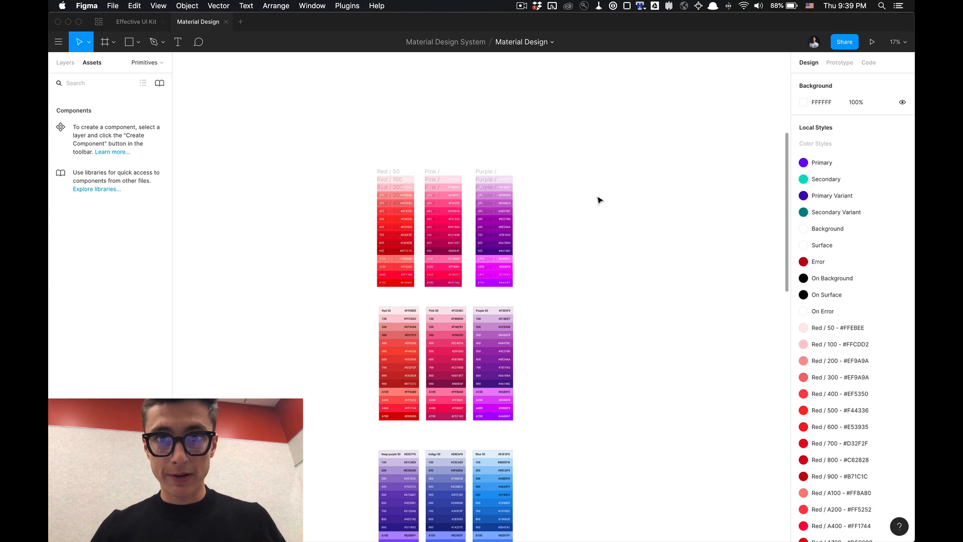
scroll(597, 200, "up", 2)
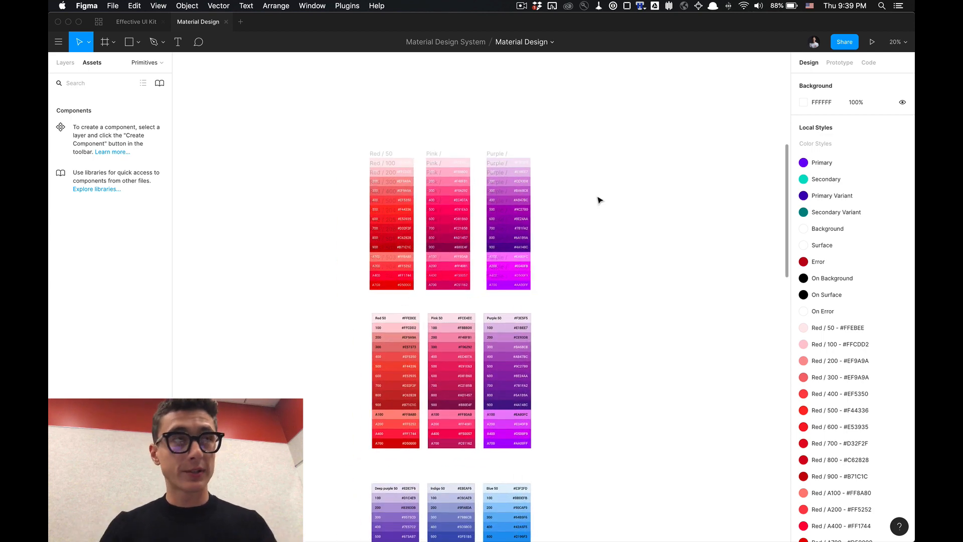